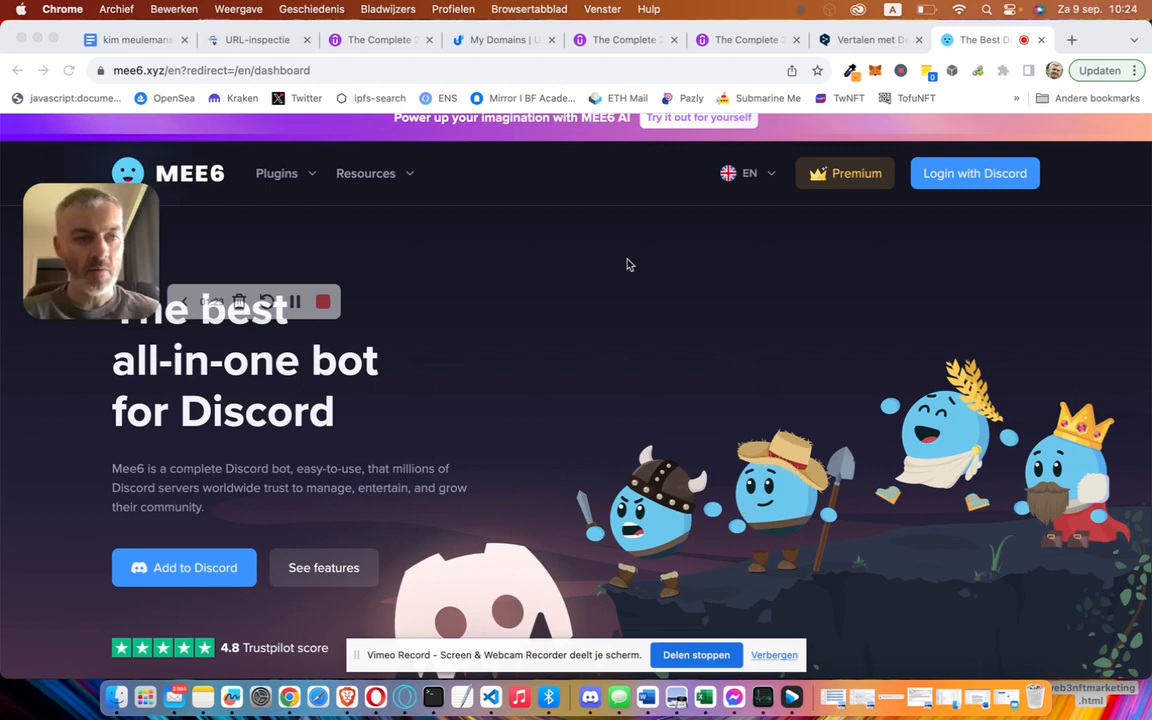
# Load opensea.io in a new browser tab, browse the listed collections and open the Yogapetz collection page
pyautogui.click(1073, 39)
pyautogui.write('opensea.io')
pyautogui.press('Return')
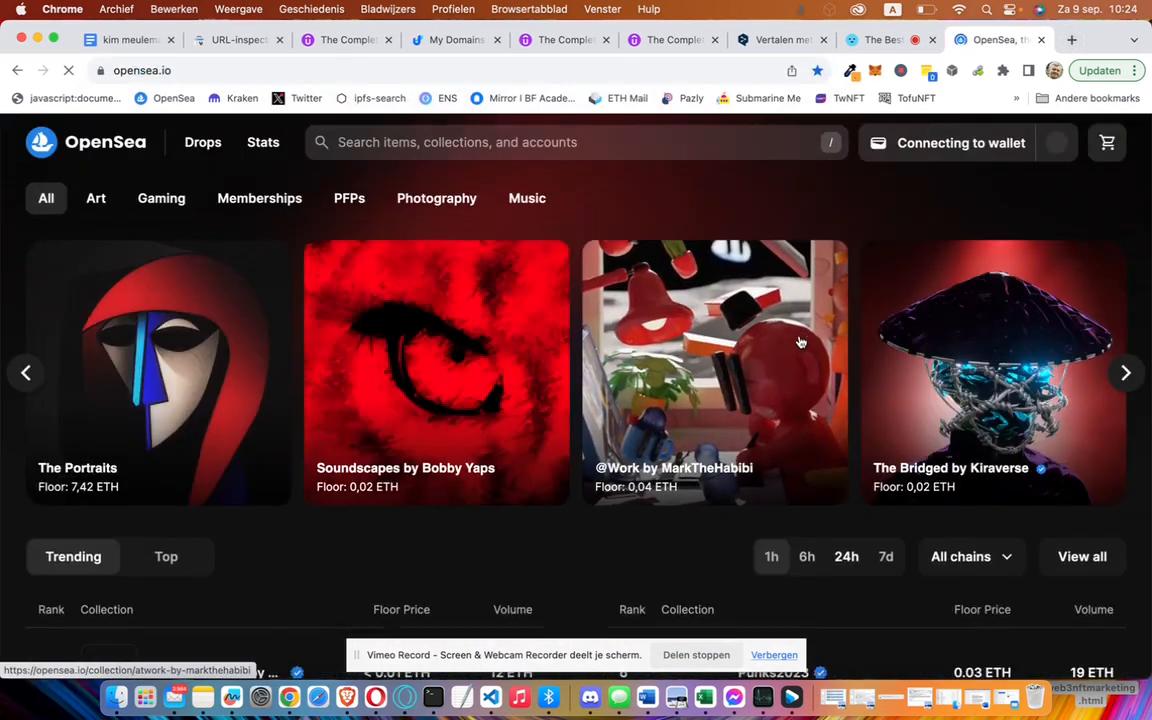
pyautogui.scroll(-5, 800, 342)
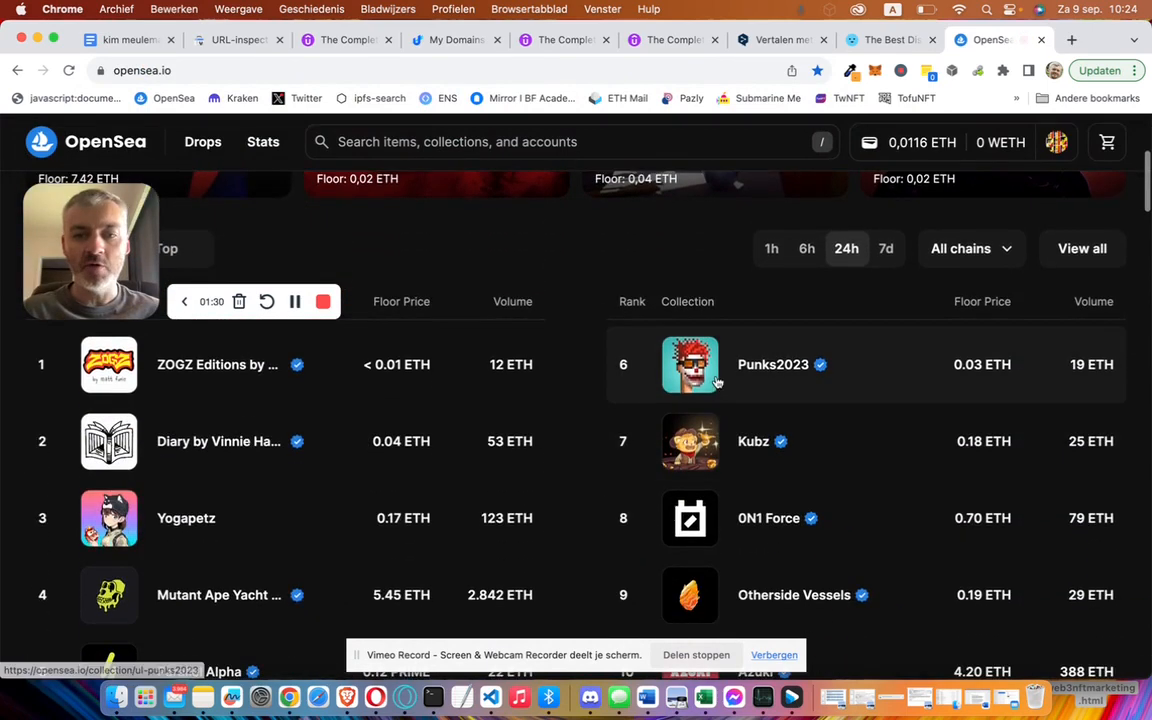
pyautogui.scroll(-10, 716, 385)
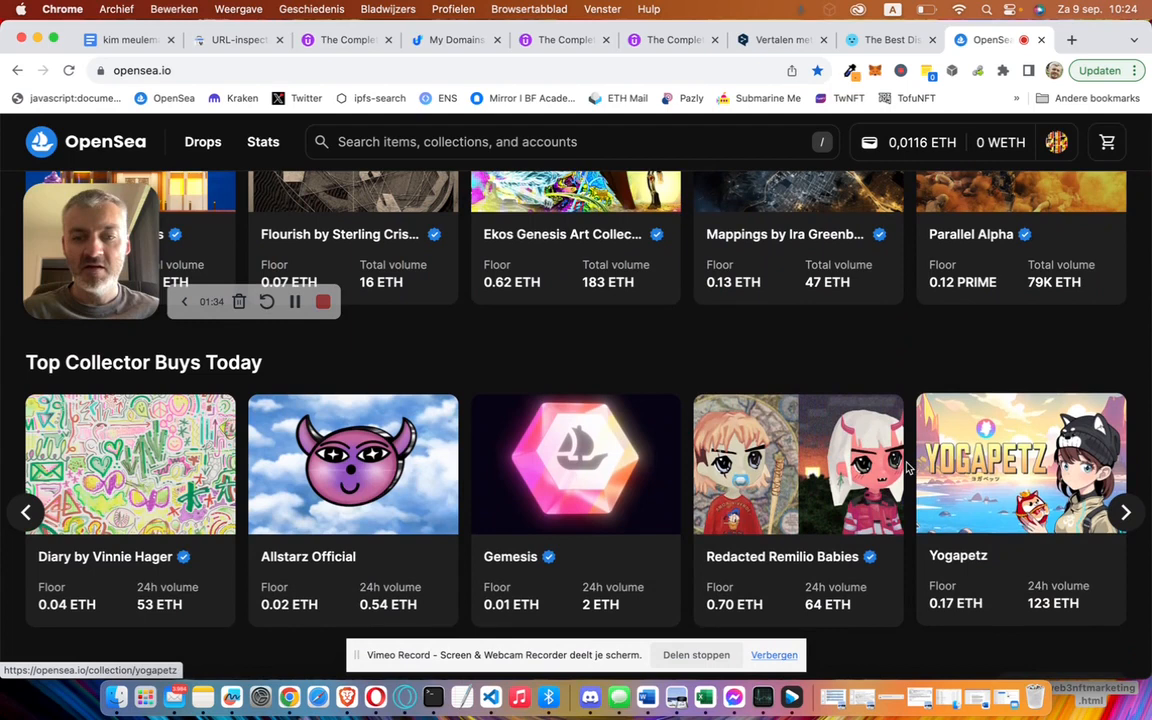
pyautogui.click(1017, 462)
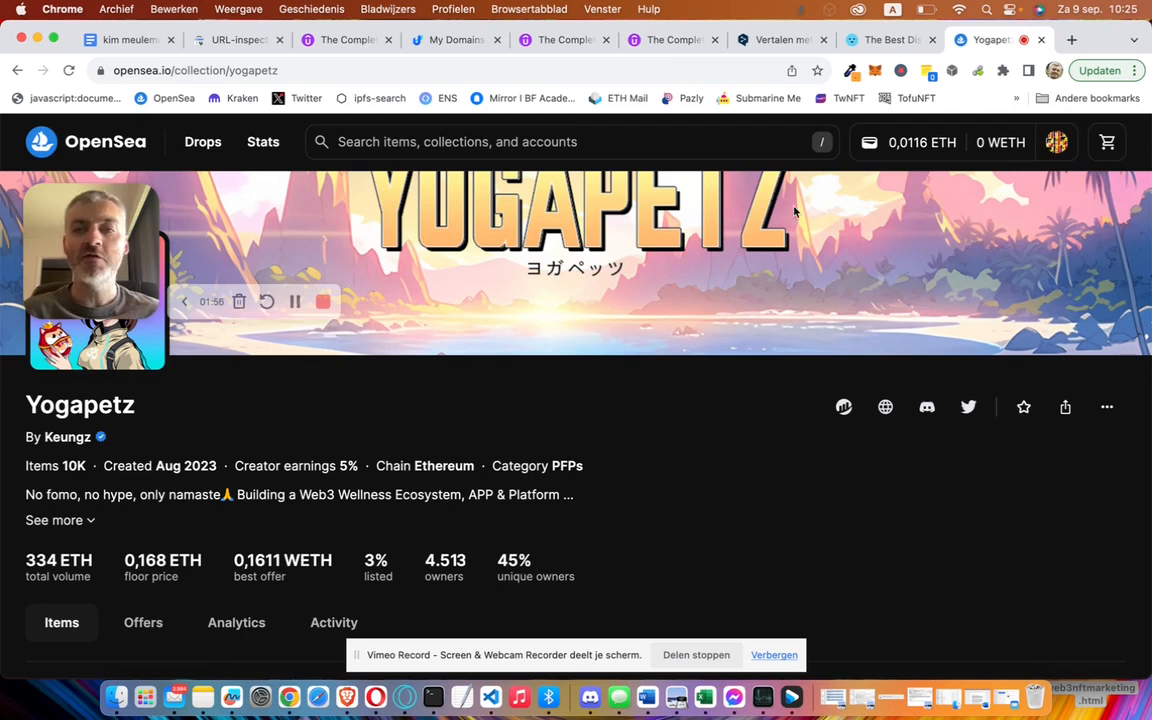
# Close the DeepL translator tab and return to the MEE6 page
pyautogui.click(884, 42)
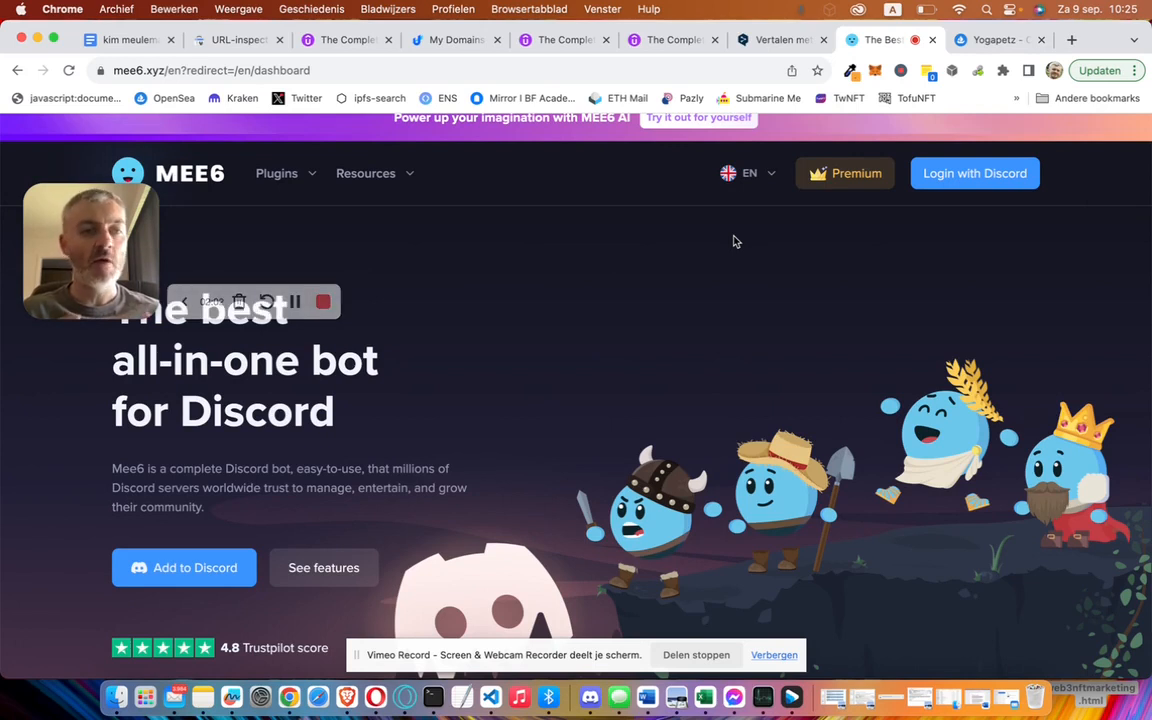
pyautogui.click(778, 40)
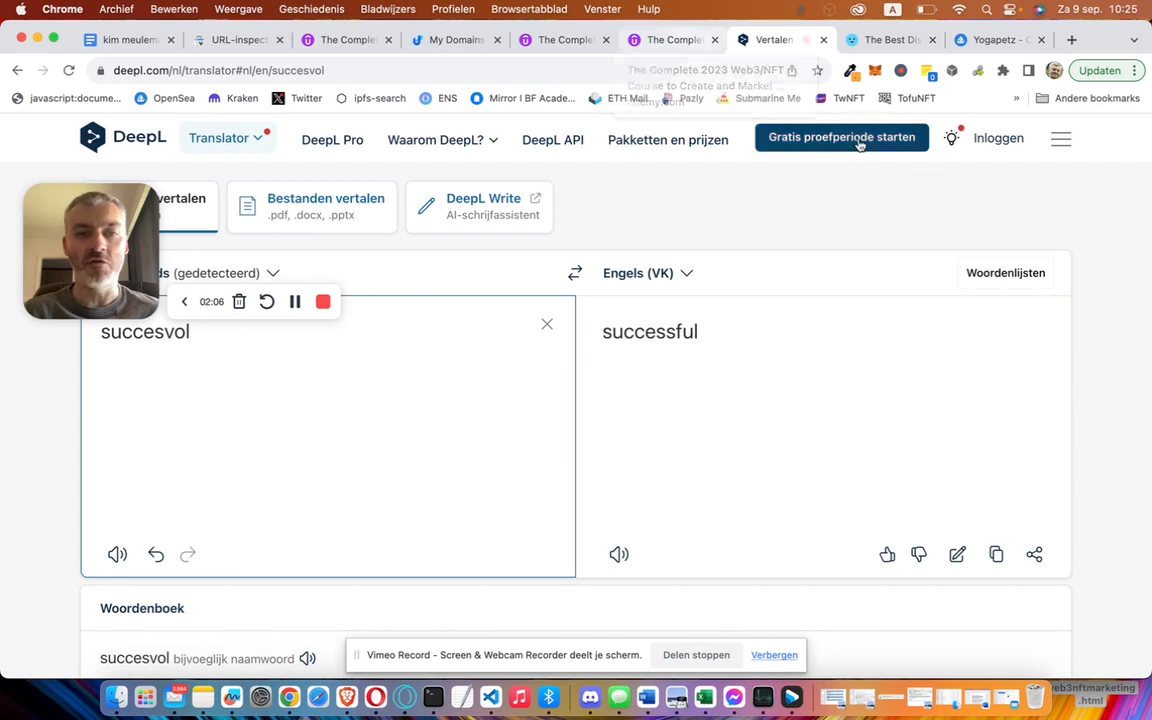
pyautogui.click(824, 41)
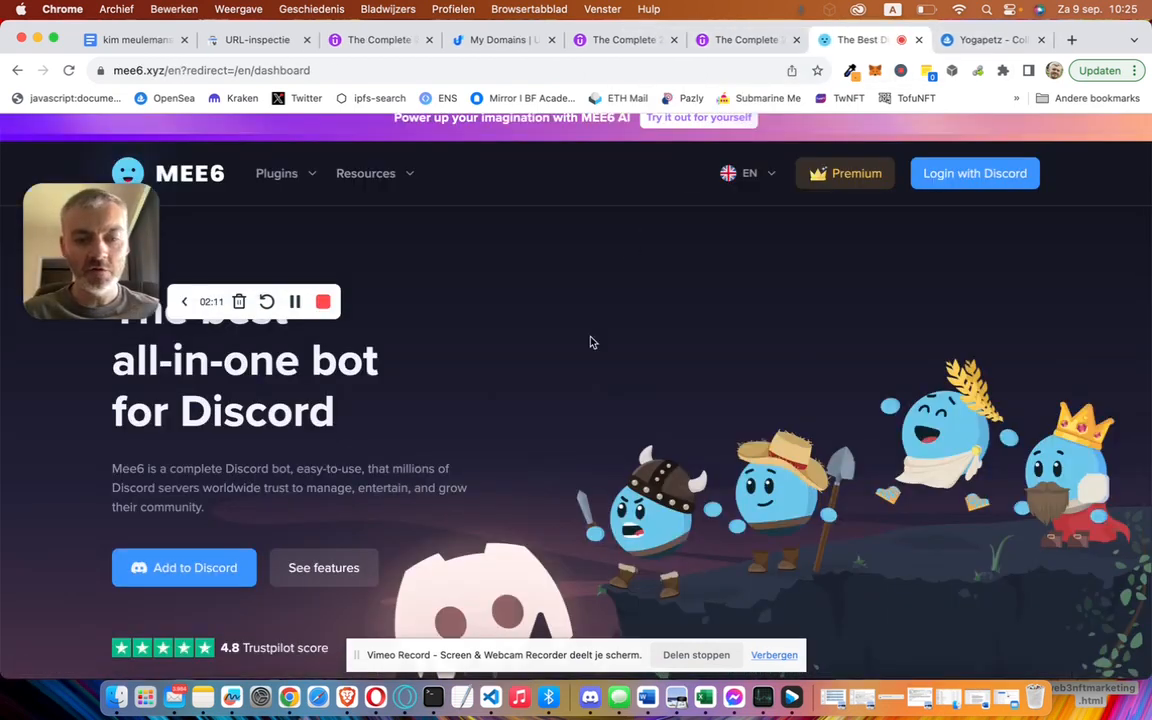
# Try to load discord.com in a new browser tab and go back to the MEE6 page
pyautogui.click(1072, 40)
pyautogui.write('di')
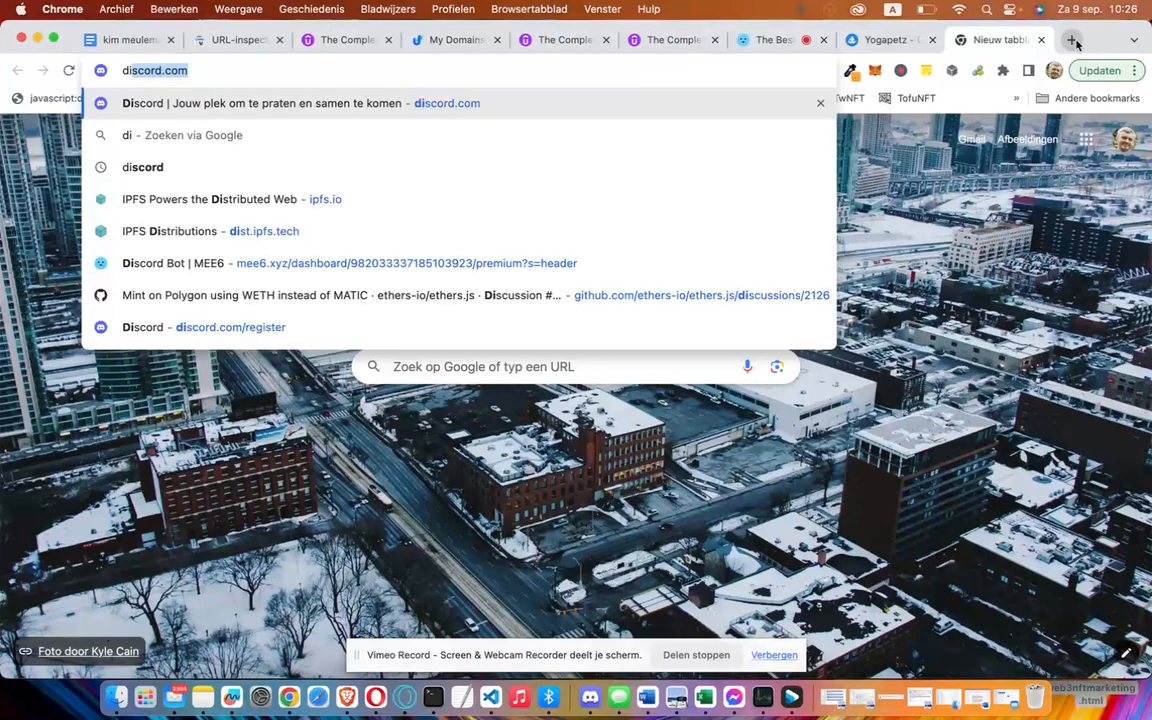
pyautogui.press('Return')
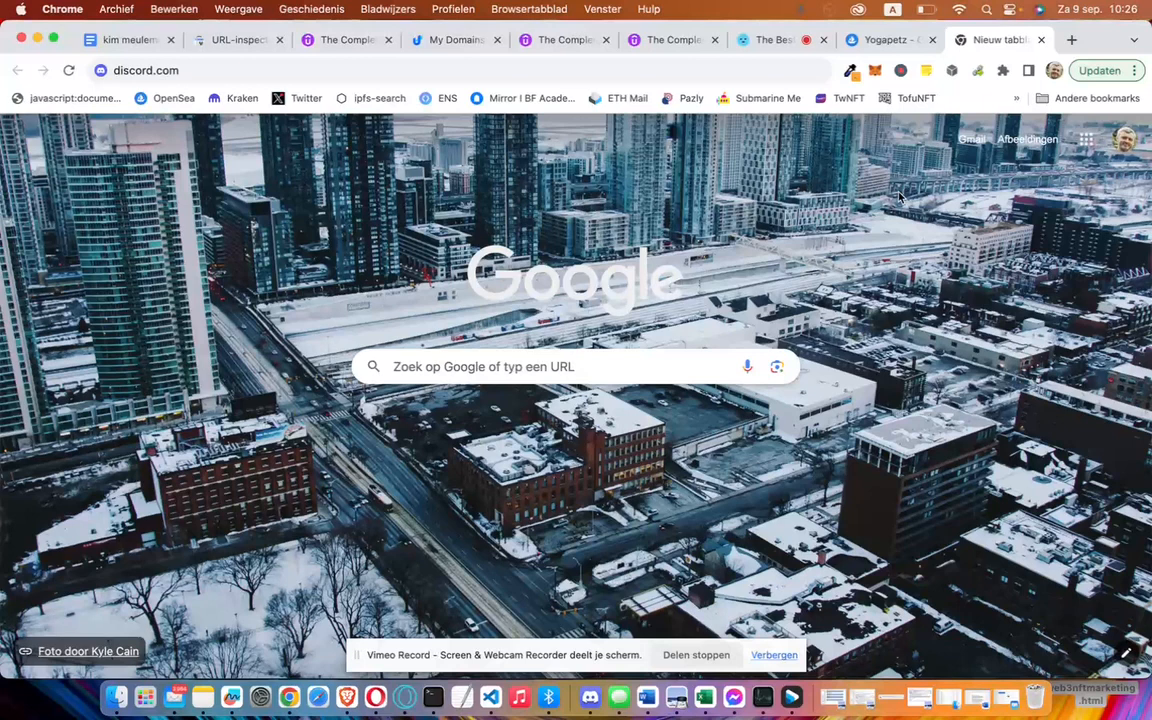
pyautogui.click(875, 40)
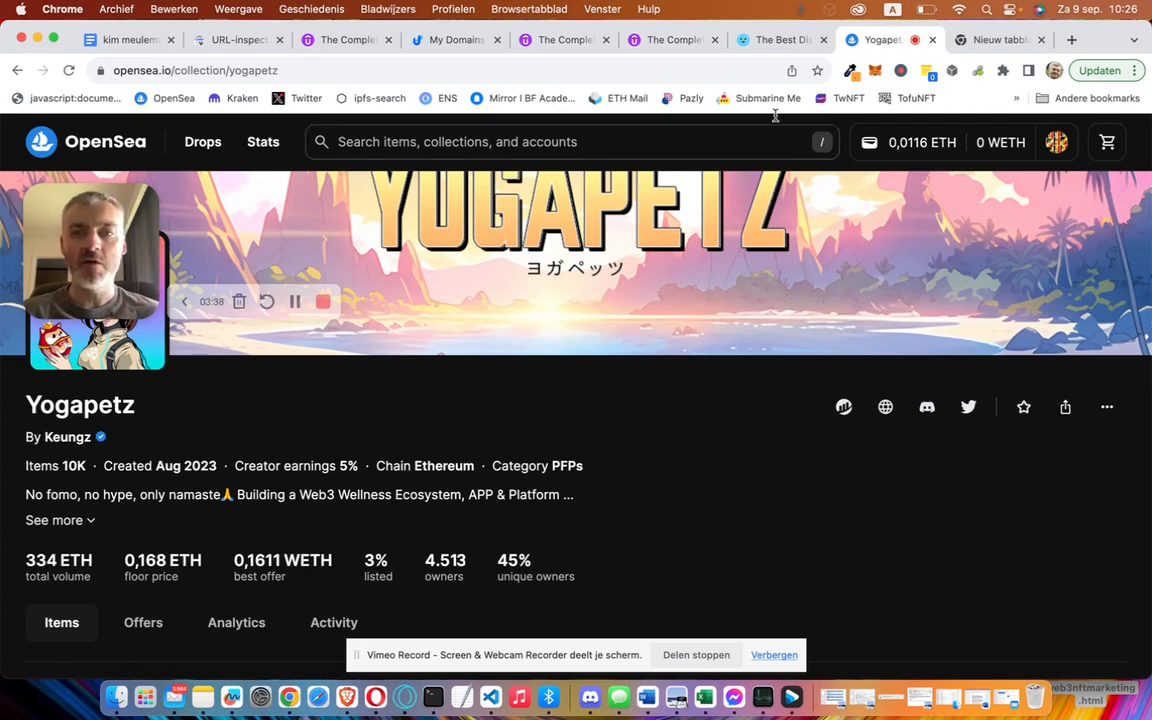
pyautogui.click(750, 40)
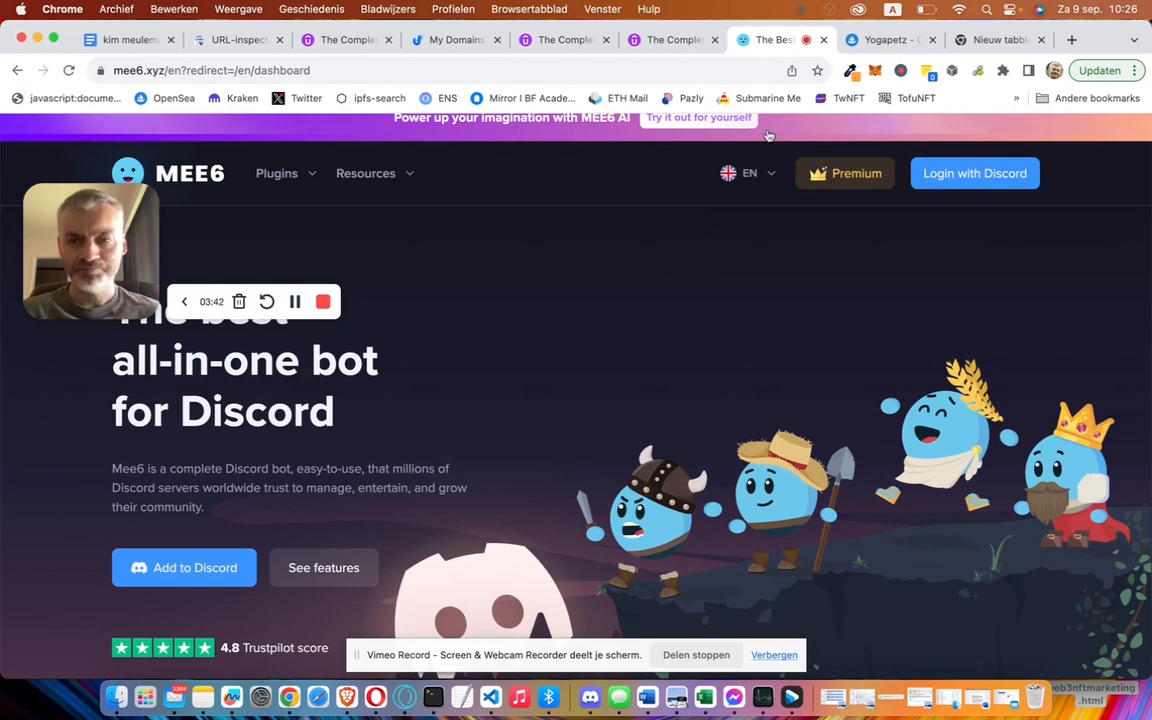
# Glance at the Discord desktop app, load discord.com in the blank browser tab and return to the Yogapetz collection page
pyautogui.click(590, 700)
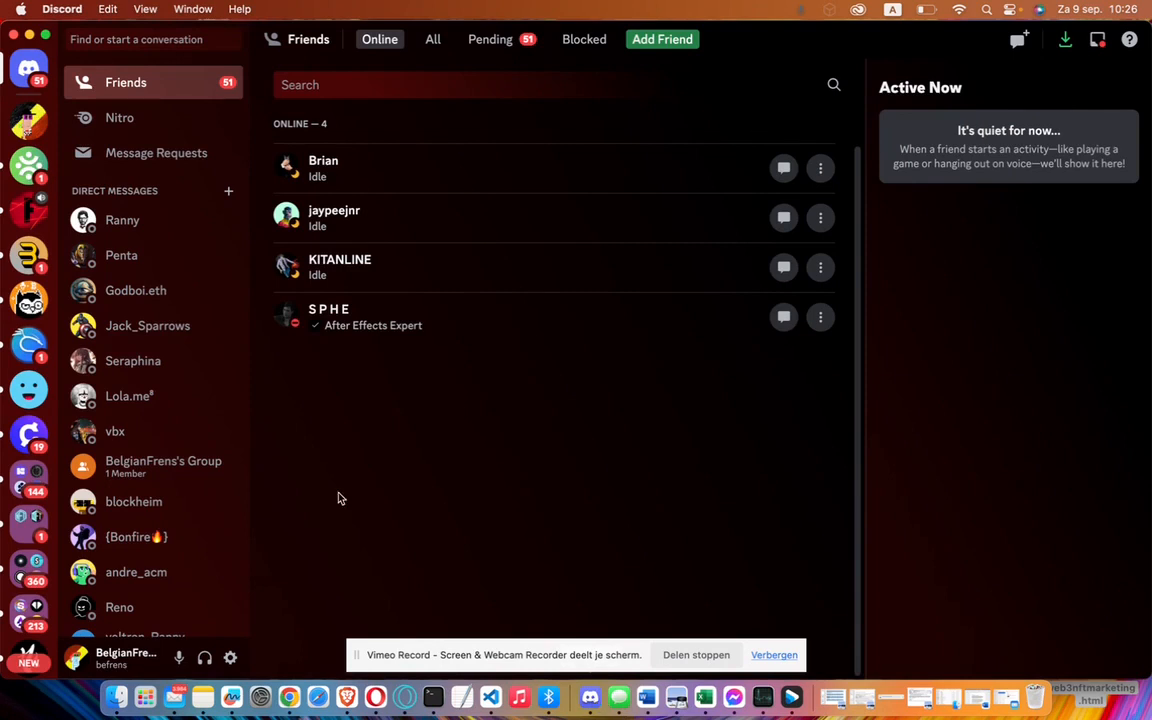
pyautogui.click(289, 697)
pyautogui.click(1000, 39)
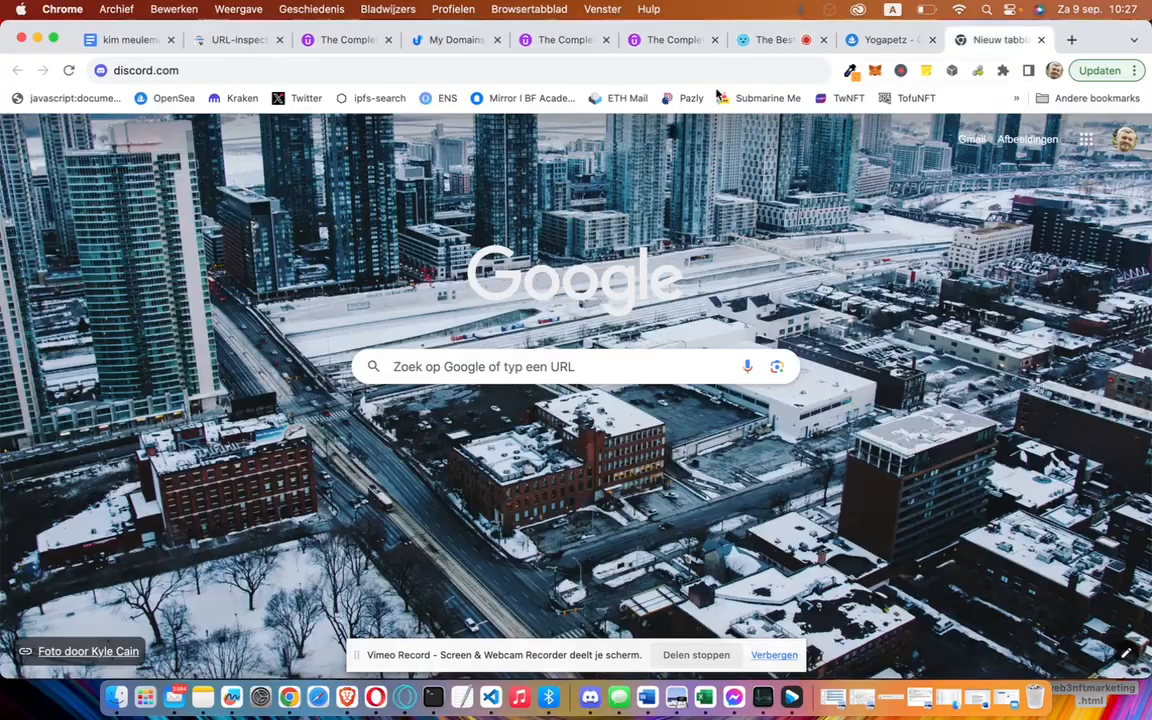
pyautogui.click(713, 71)
pyautogui.press('Return')
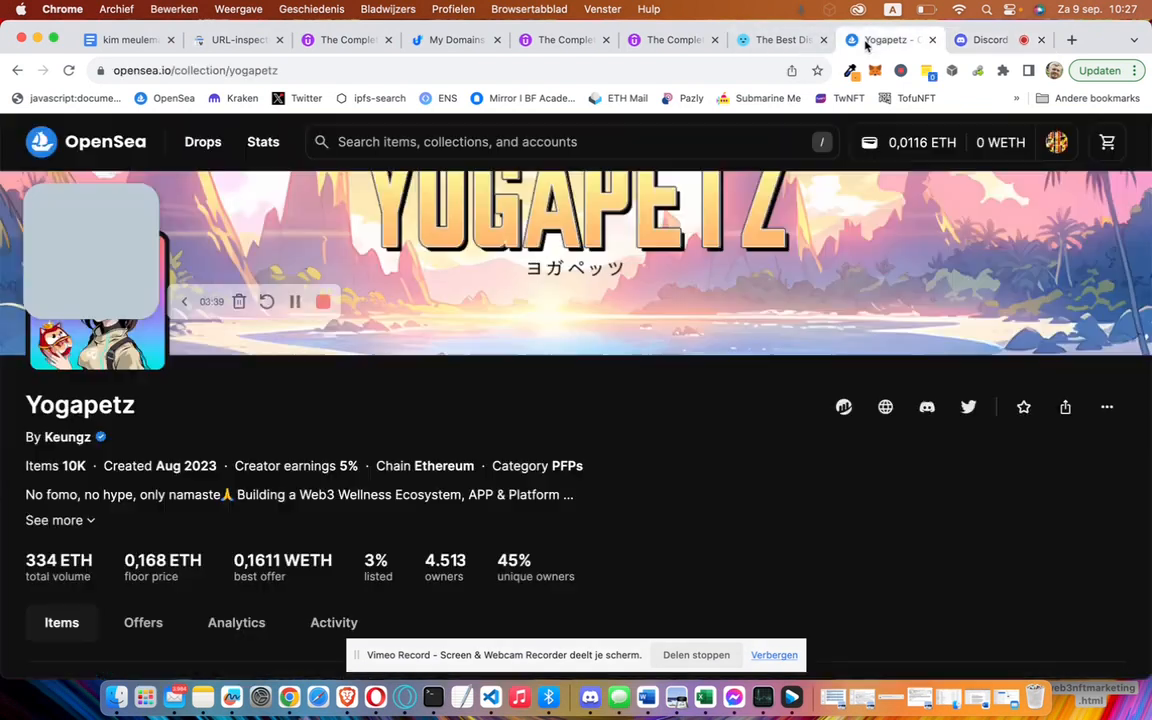
pyautogui.click(880, 40)
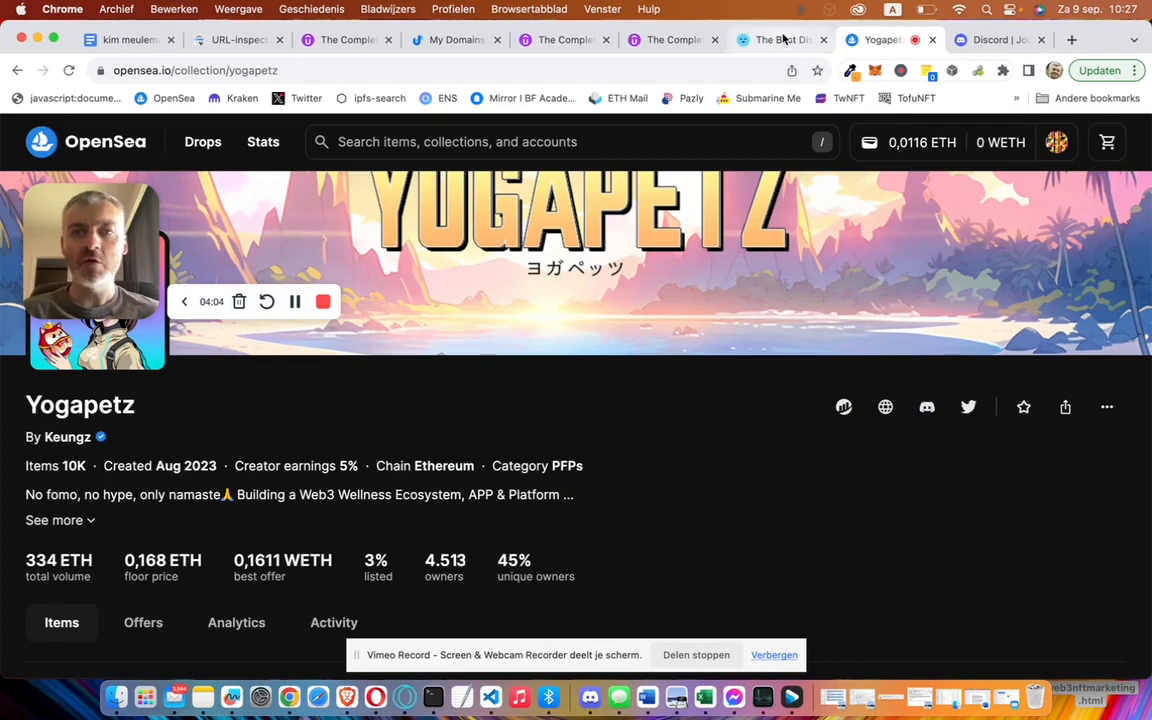
# Switch to the Discord desktop app and look through the full list of joined servers
pyautogui.click(590, 697)
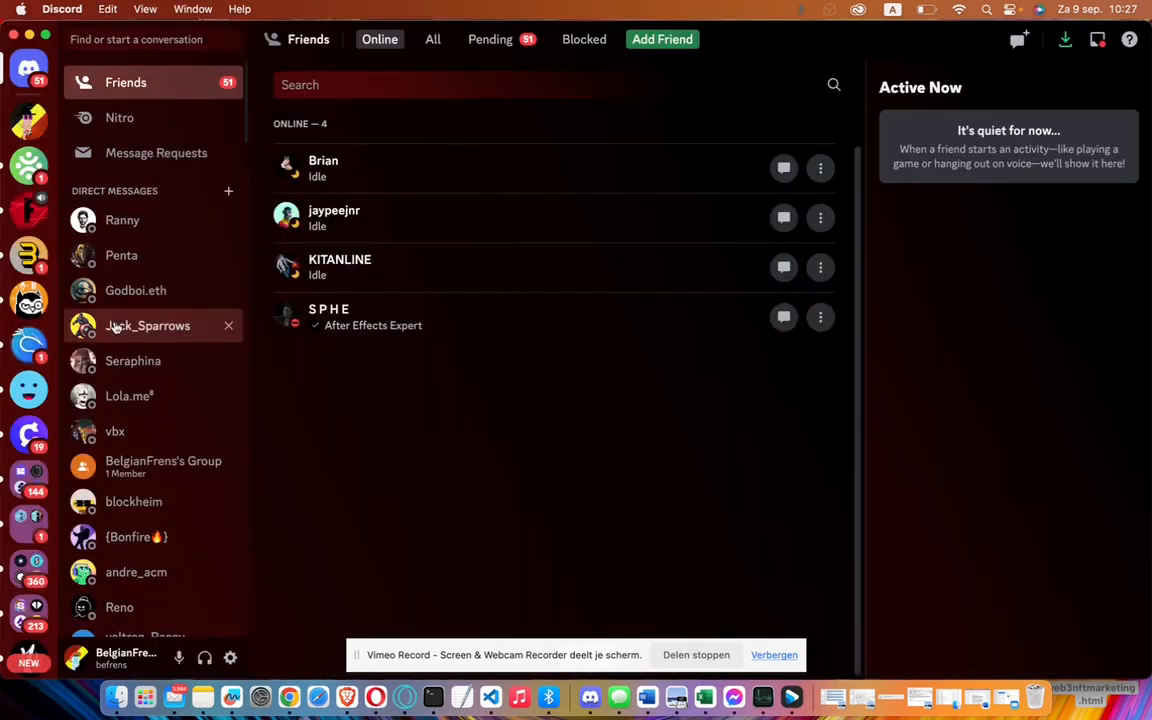
pyautogui.scroll(-10, 20, 395)
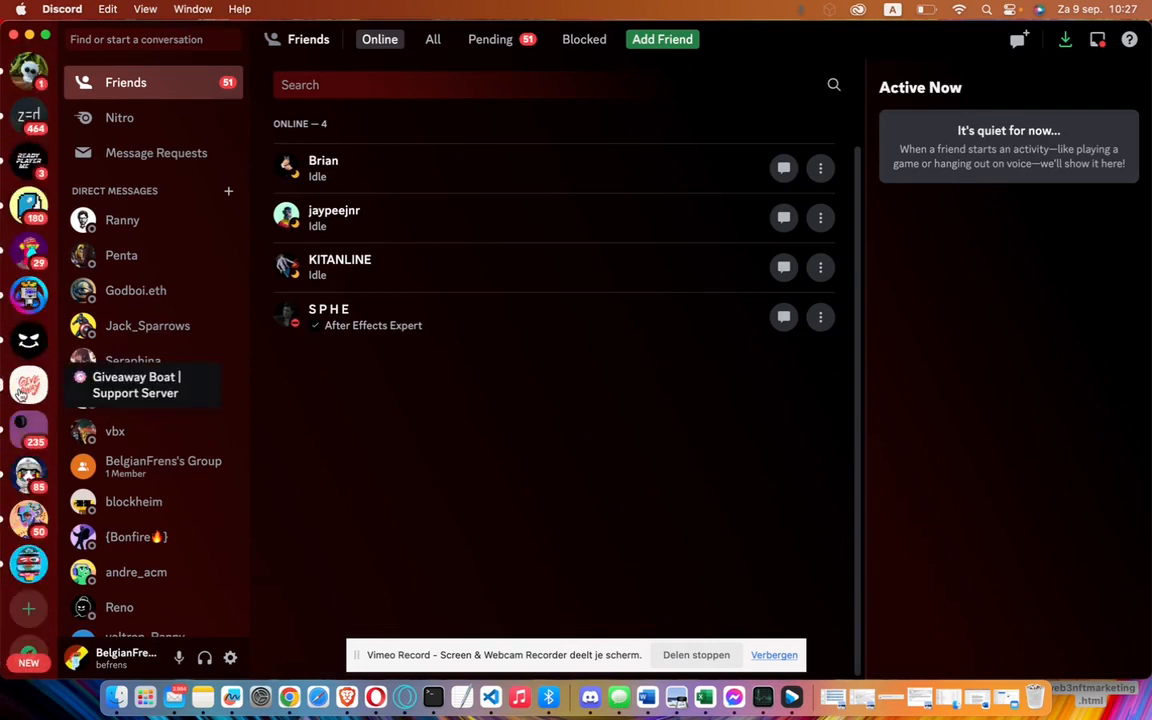
pyautogui.scroll(10, 25, 290)
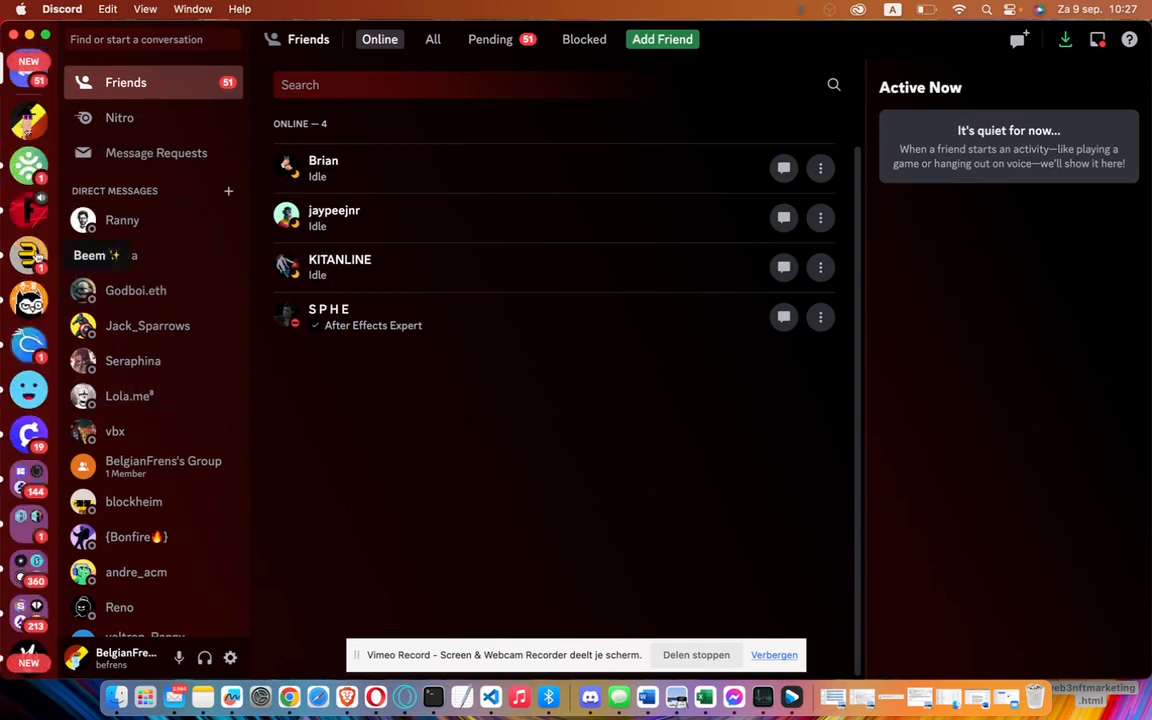
pyautogui.scroll(-8, 63, 510)
pyautogui.scroll(-6, 28, 386)
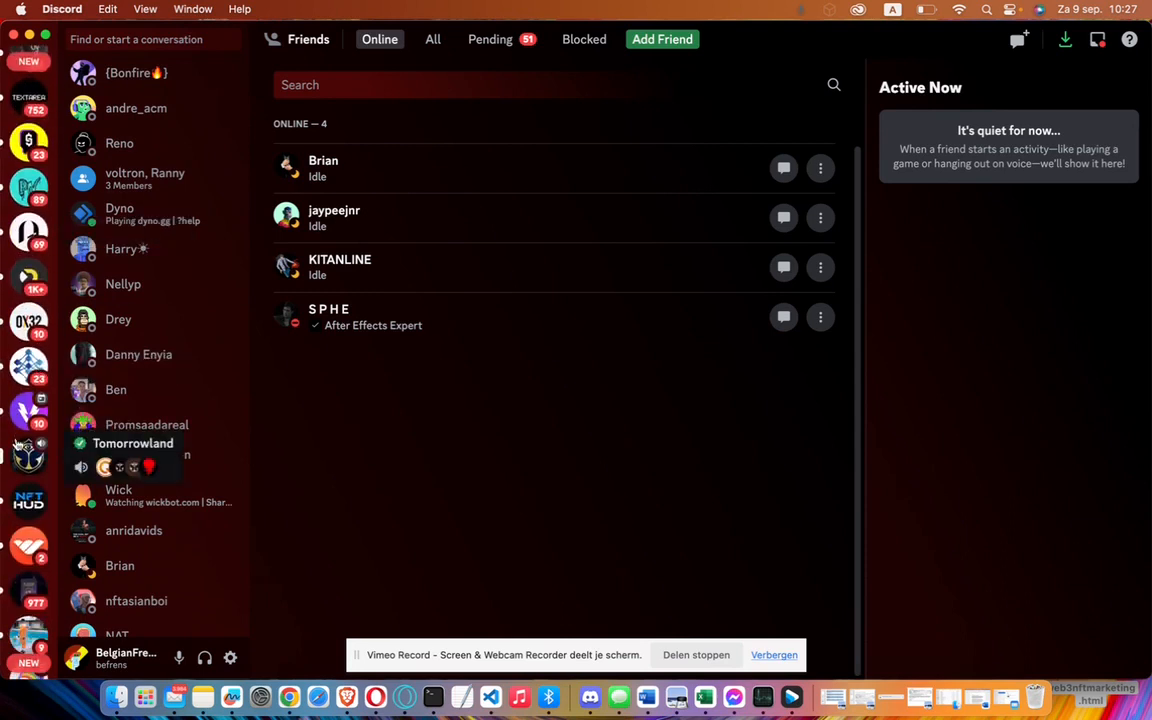
pyautogui.scroll(-5, 28, 440)
pyautogui.scroll(5, 36, 245)
pyautogui.scroll(5, 37, 243)
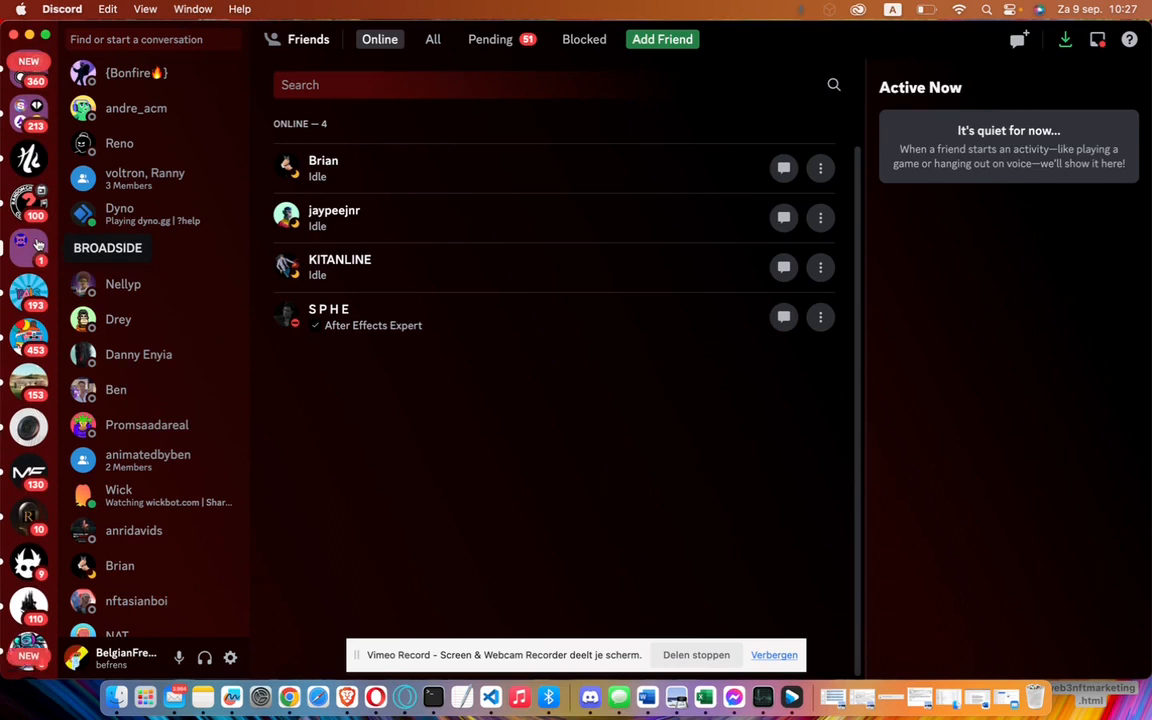
pyautogui.scroll(6, 37, 243)
pyautogui.scroll(-4, 30, 310)
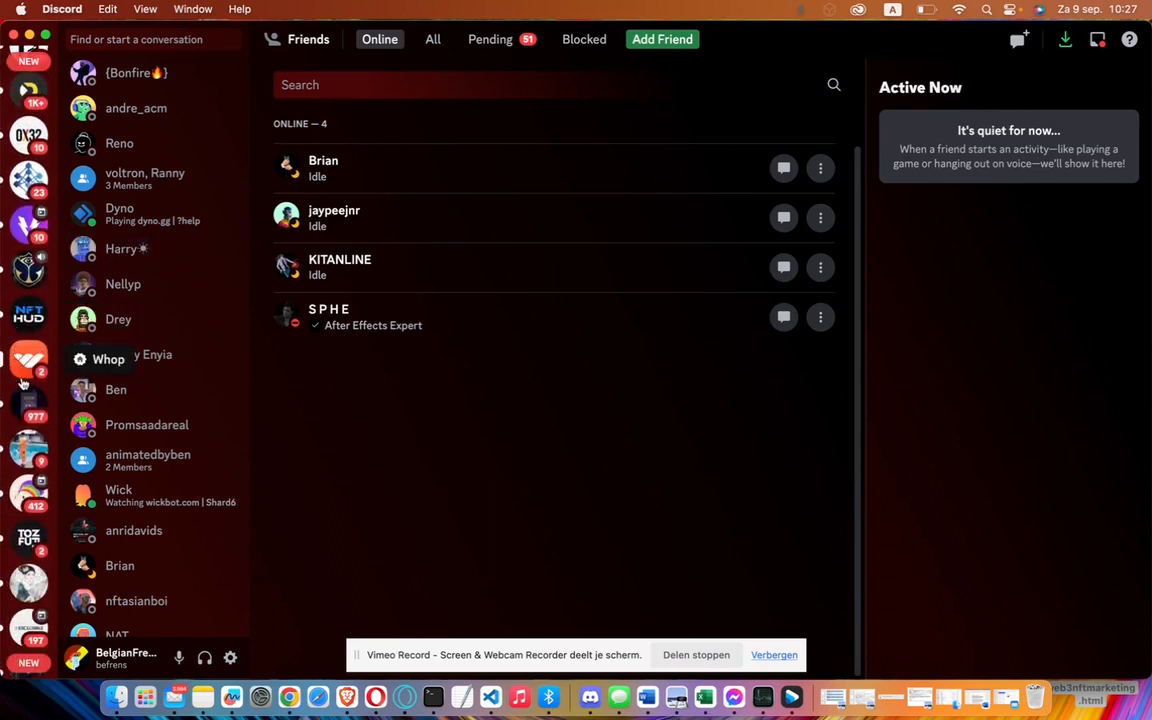
pyautogui.scroll(20, 38, 309)
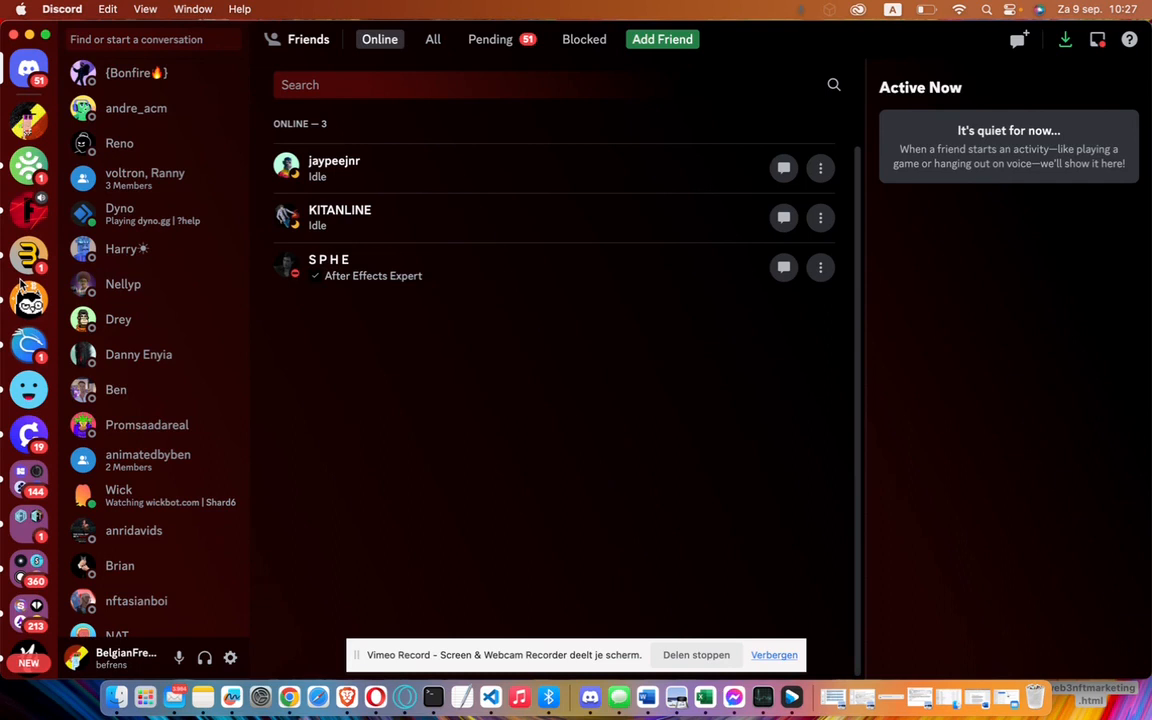
pyautogui.scroll(-10, 20, 330)
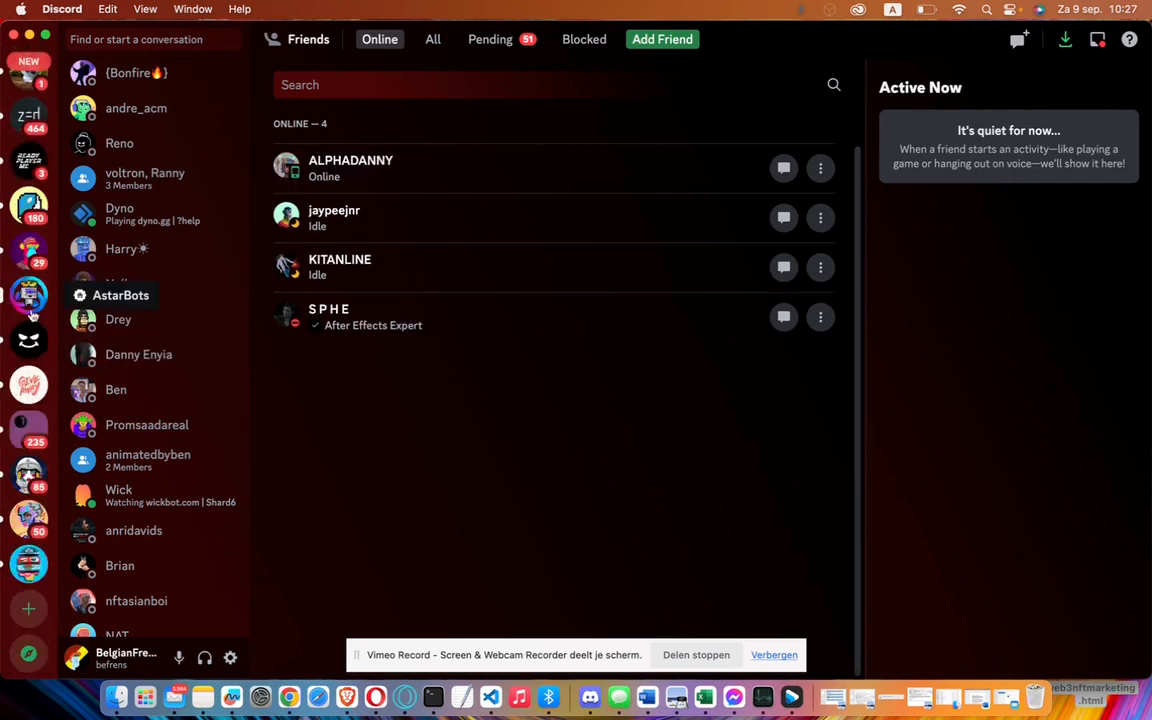
pyautogui.scroll(10, 32, 315)
pyautogui.scroll(-10, 31, 350)
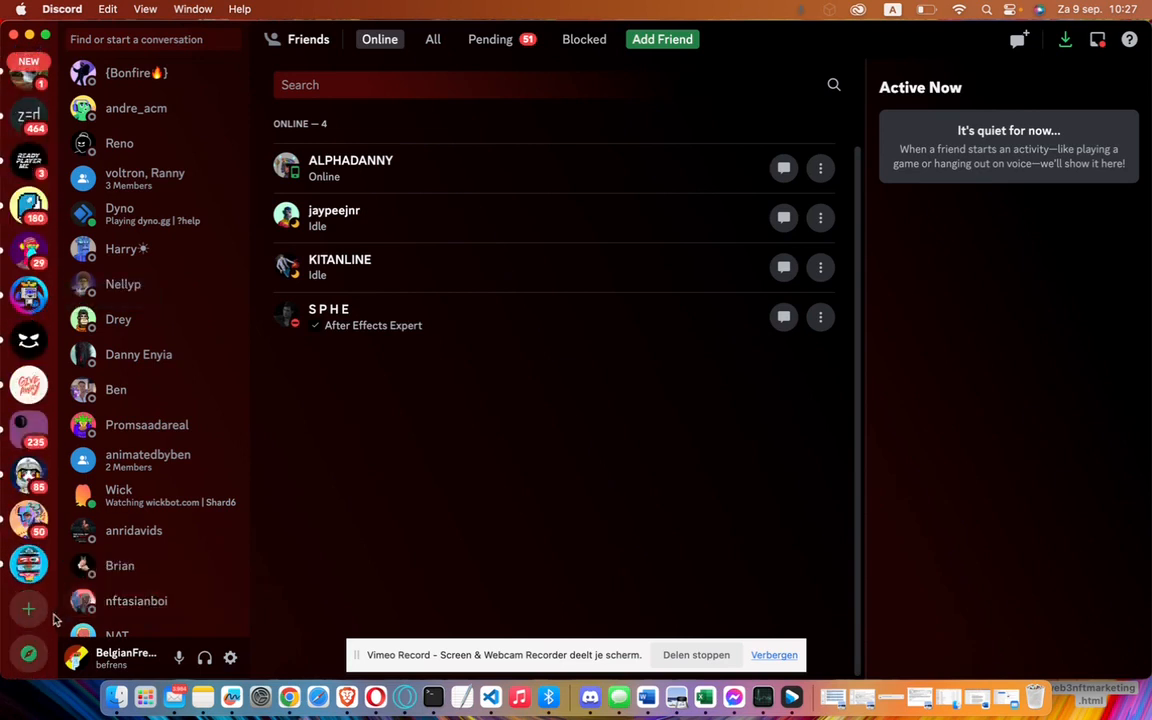
# Start creating a server, review the available templates, and choose Create My Own for a club or community
pyautogui.click(32, 612)
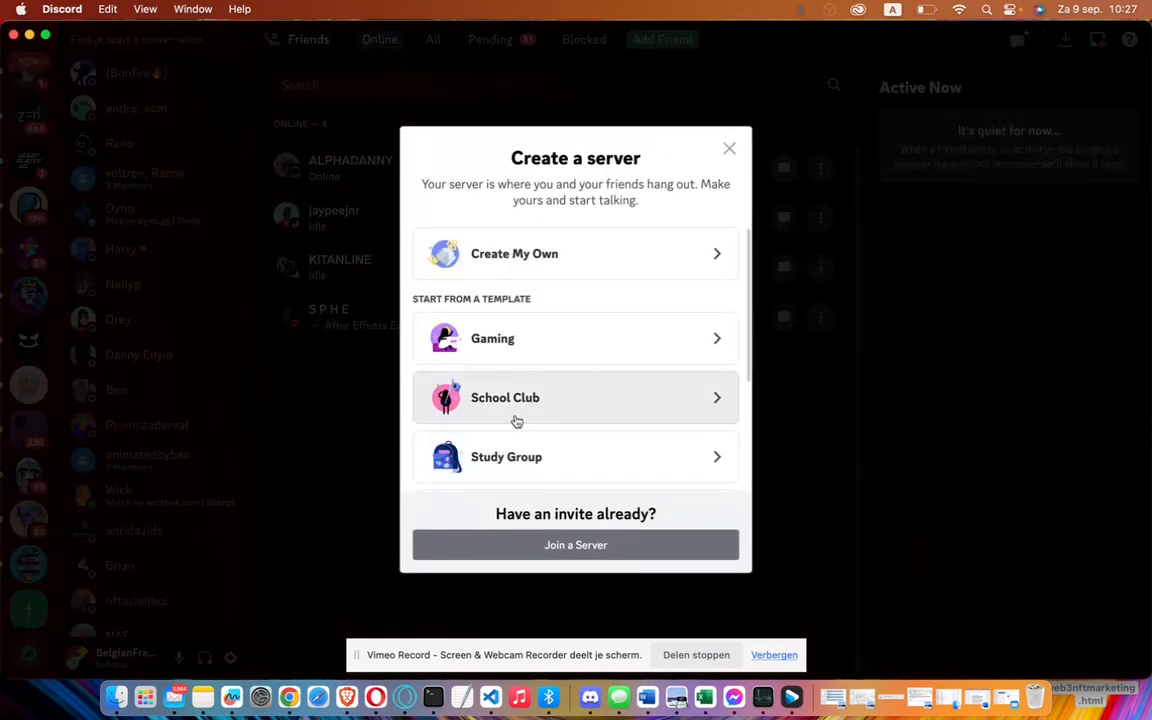
pyautogui.scroll(-4, 576, 400)
pyautogui.scroll(4, 568, 353)
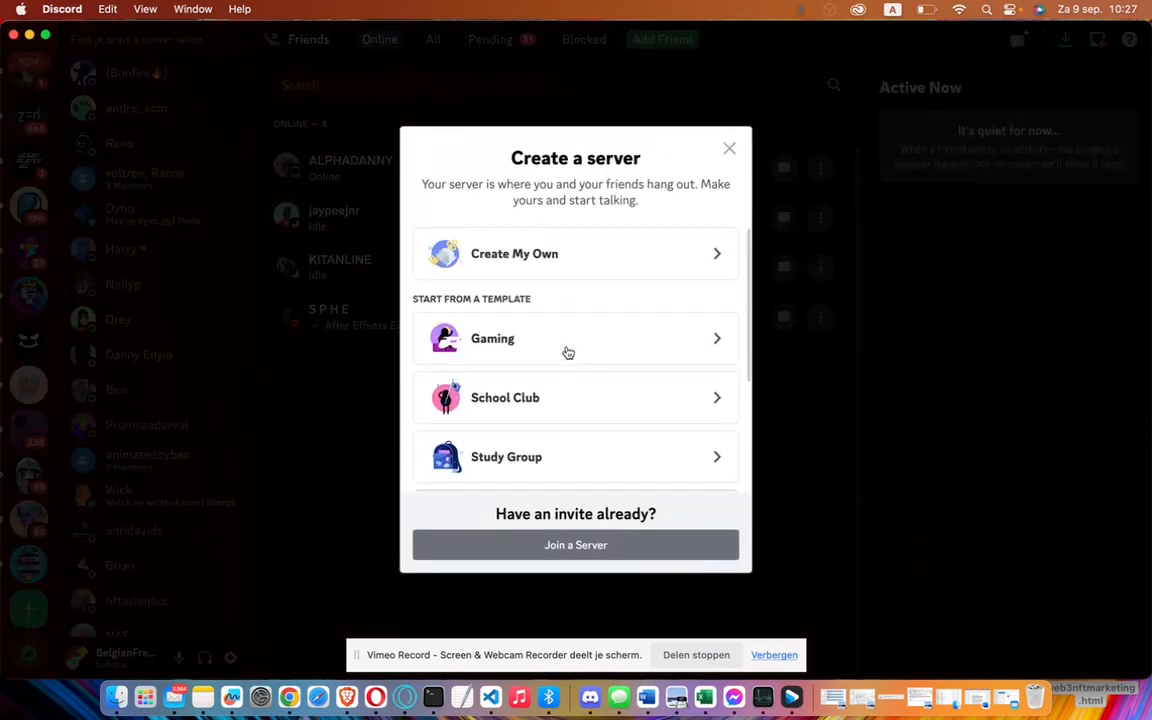
pyautogui.scroll(-3, 530, 476)
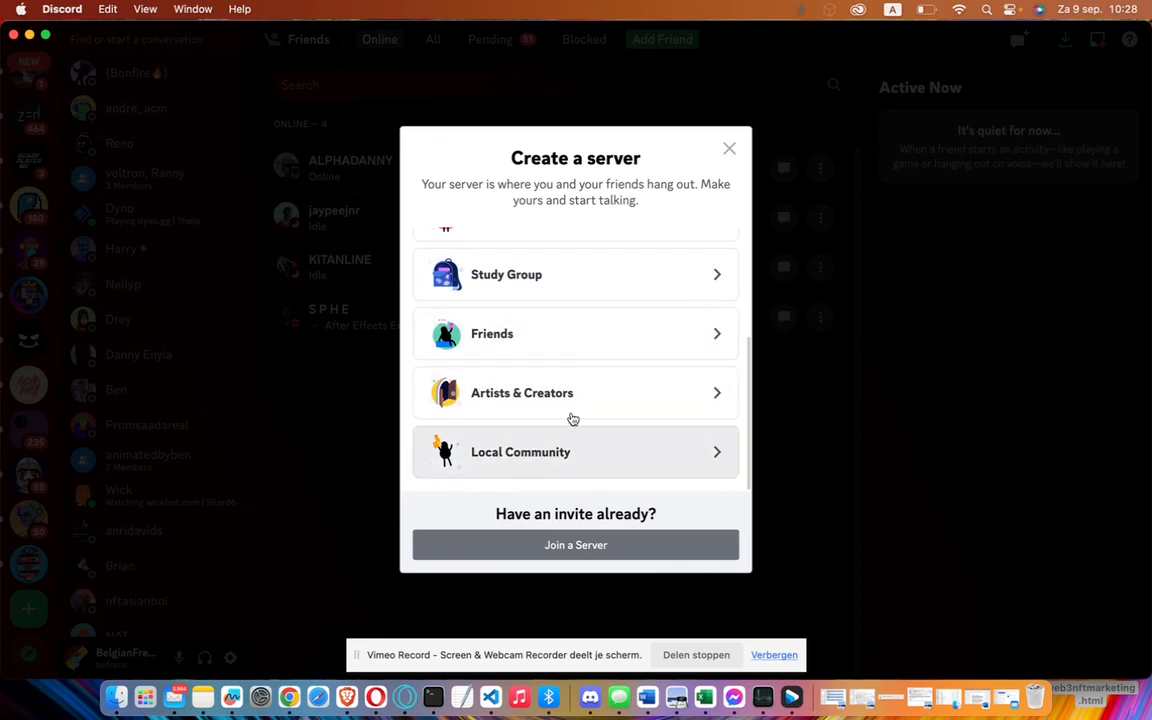
pyautogui.scroll(4, 540, 365)
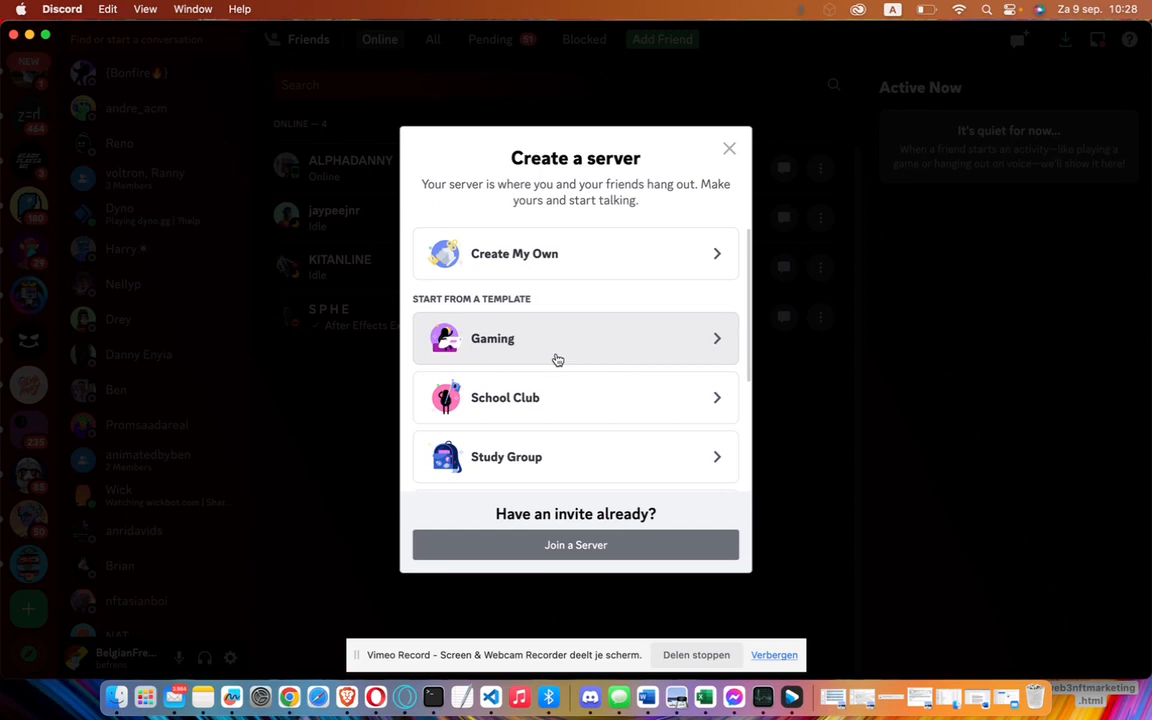
pyautogui.scroll(-3, 557, 360)
pyautogui.scroll(4, 557, 360)
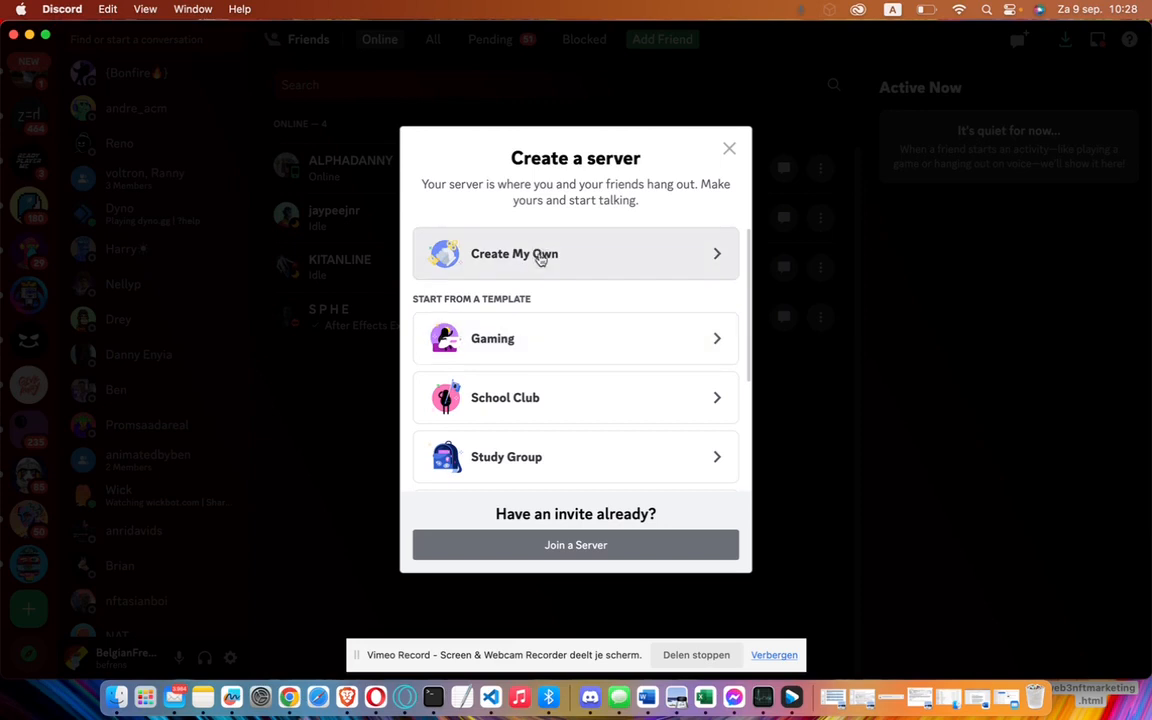
pyautogui.click(540, 258)
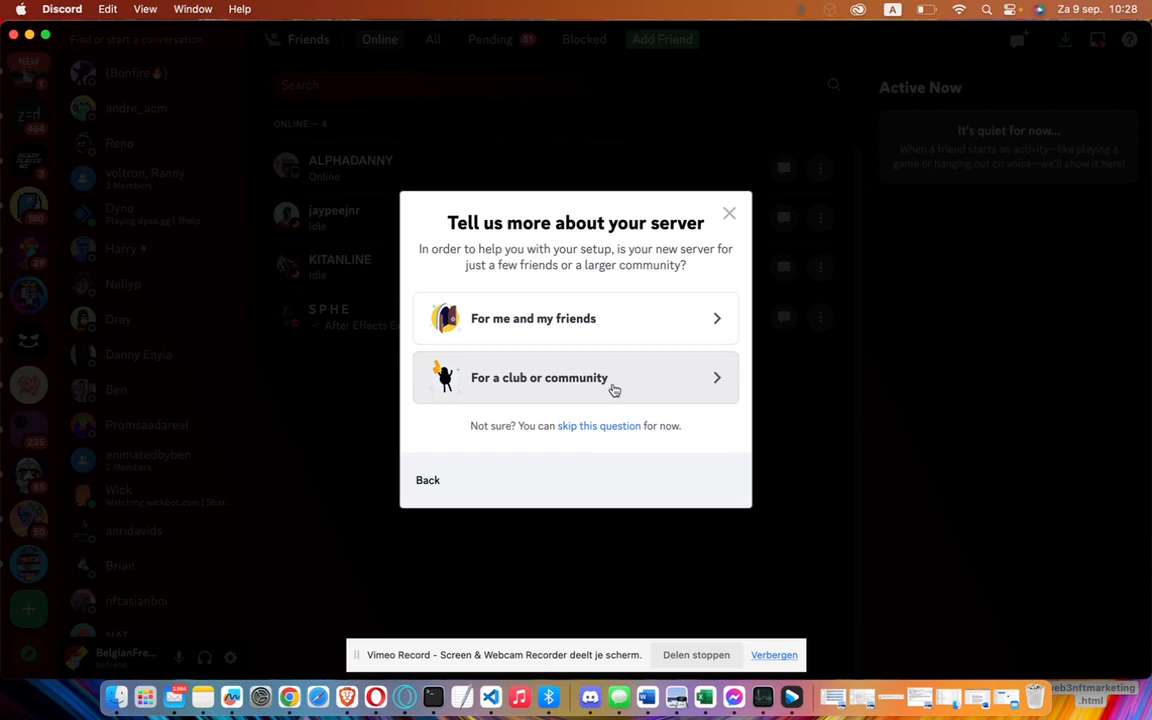
pyautogui.click(614, 389)
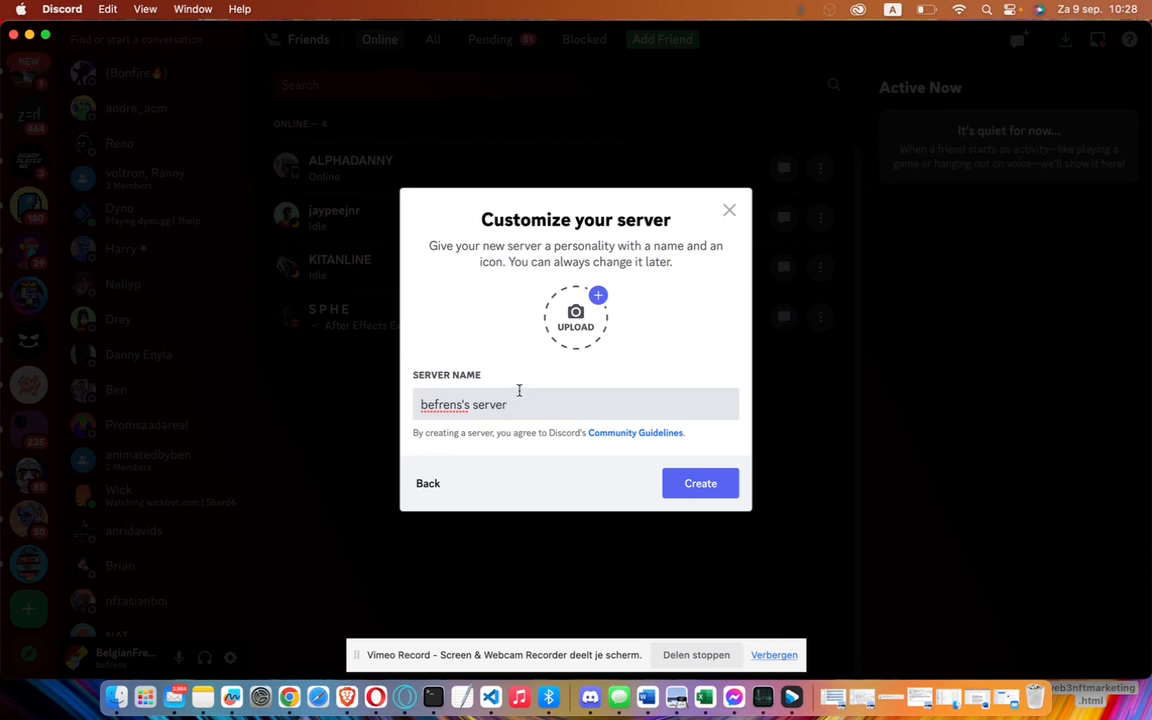
# Replace the suggested server name with "2023 Web3/ NFT Course"
pyautogui.doubleClick(537, 404)
pyautogui.tripleClick(537, 404)
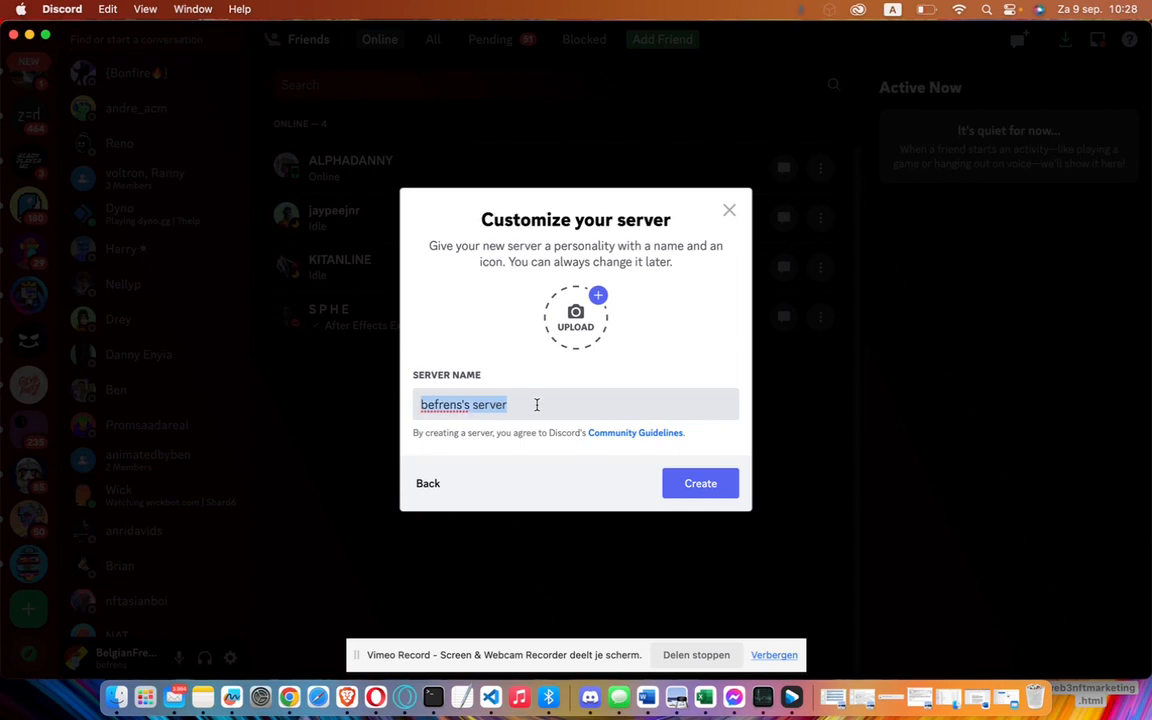
pyautogui.write('2023')
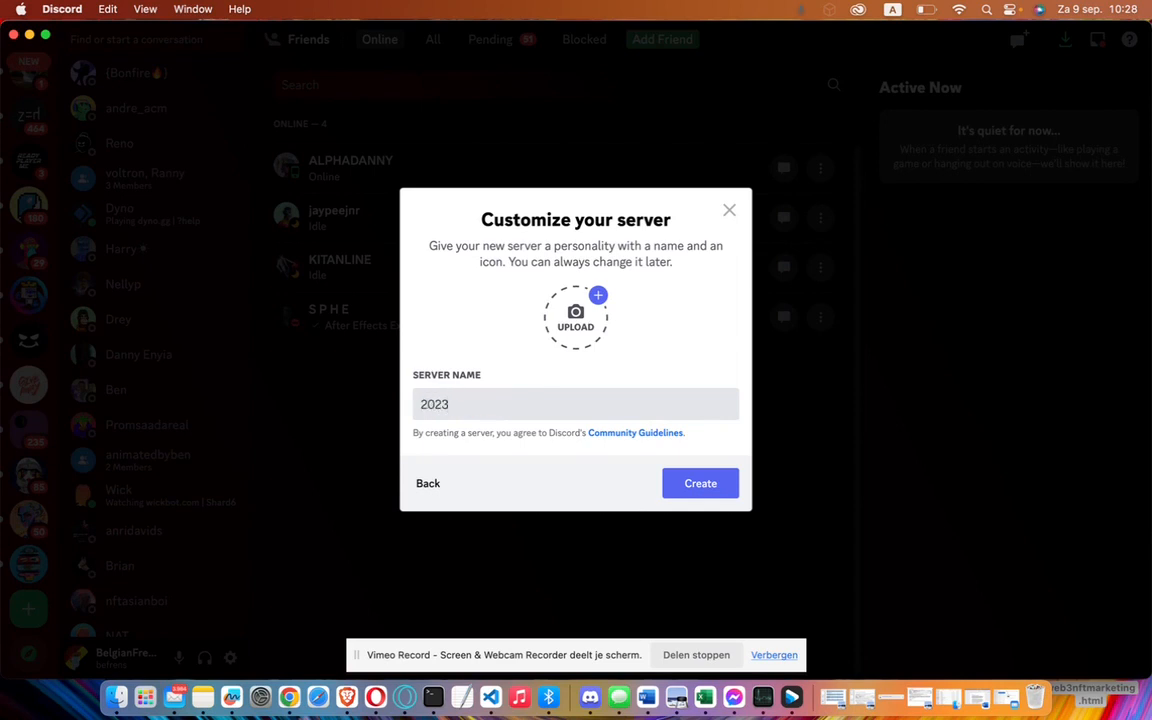
pyautogui.write(' Web3/ NFT Course')
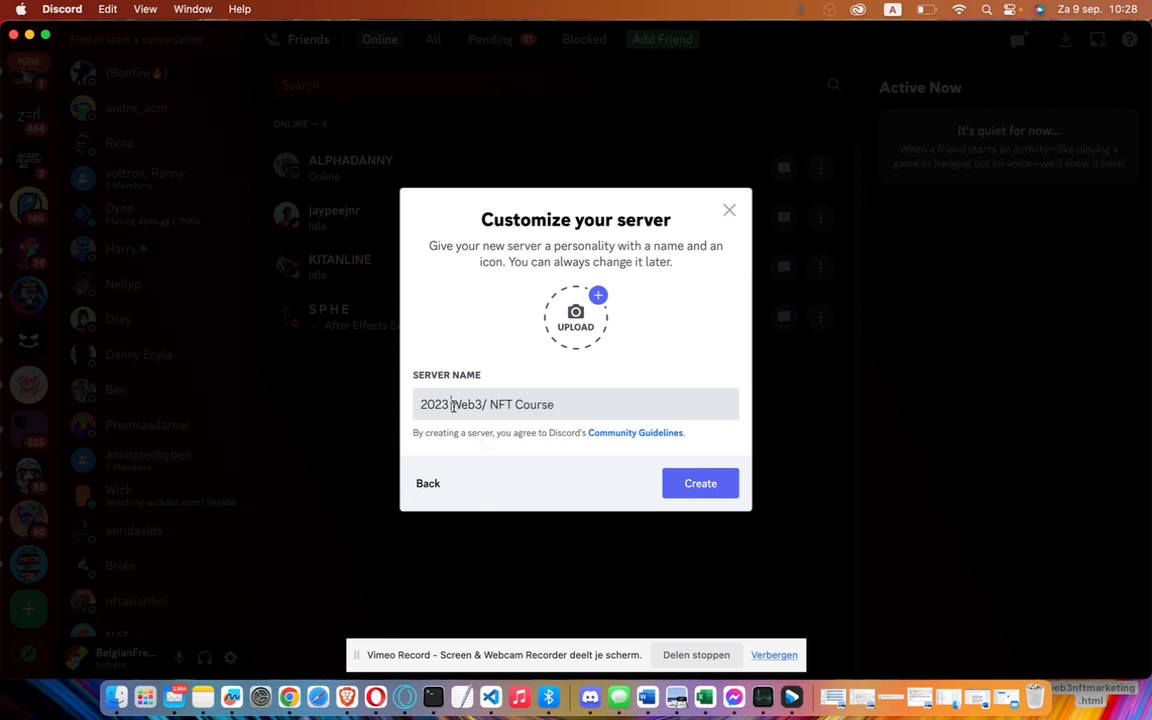
# Remove the year from the server name so it reads "Web3/ NFT Course"
pyautogui.click(453, 405)
pyautogui.press('BackSpace')
pyautogui.press('BackSpace')
pyautogui.press('BackSpace')
pyautogui.press('BackSpace')
pyautogui.press('BackSpace')
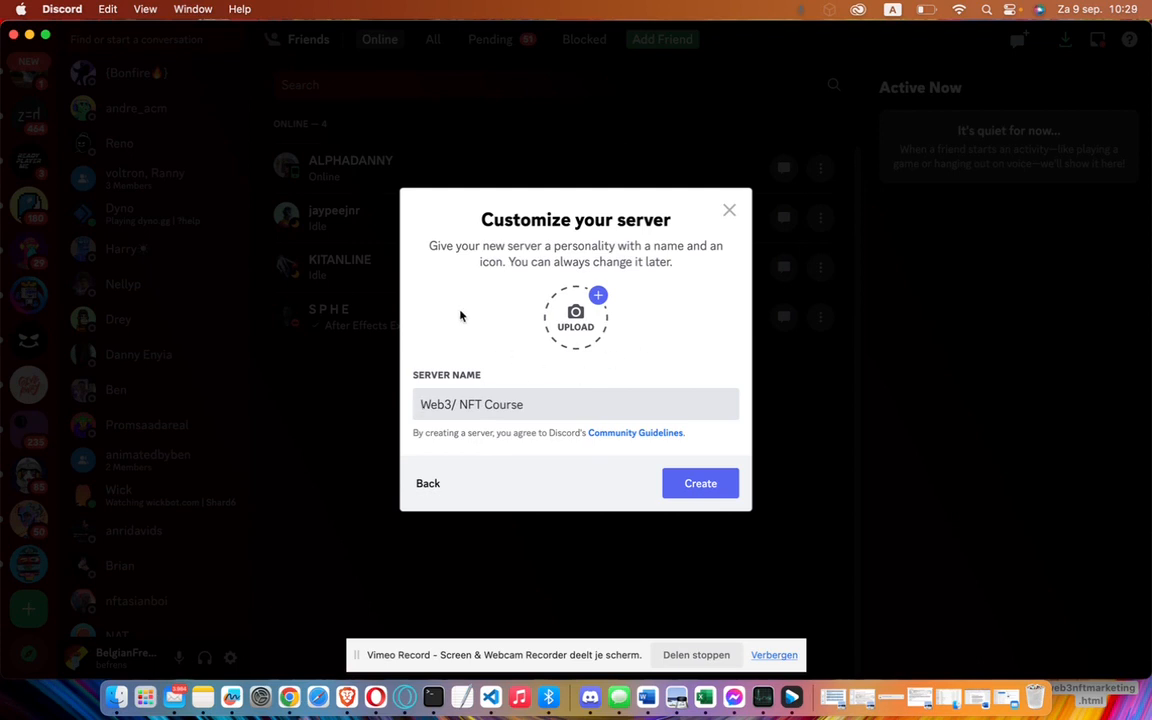
# Upload rsz_nft_cartoon.png as the server icon and create the "Web3/ NFT Course" server
pyautogui.tripleClick(549, 397)
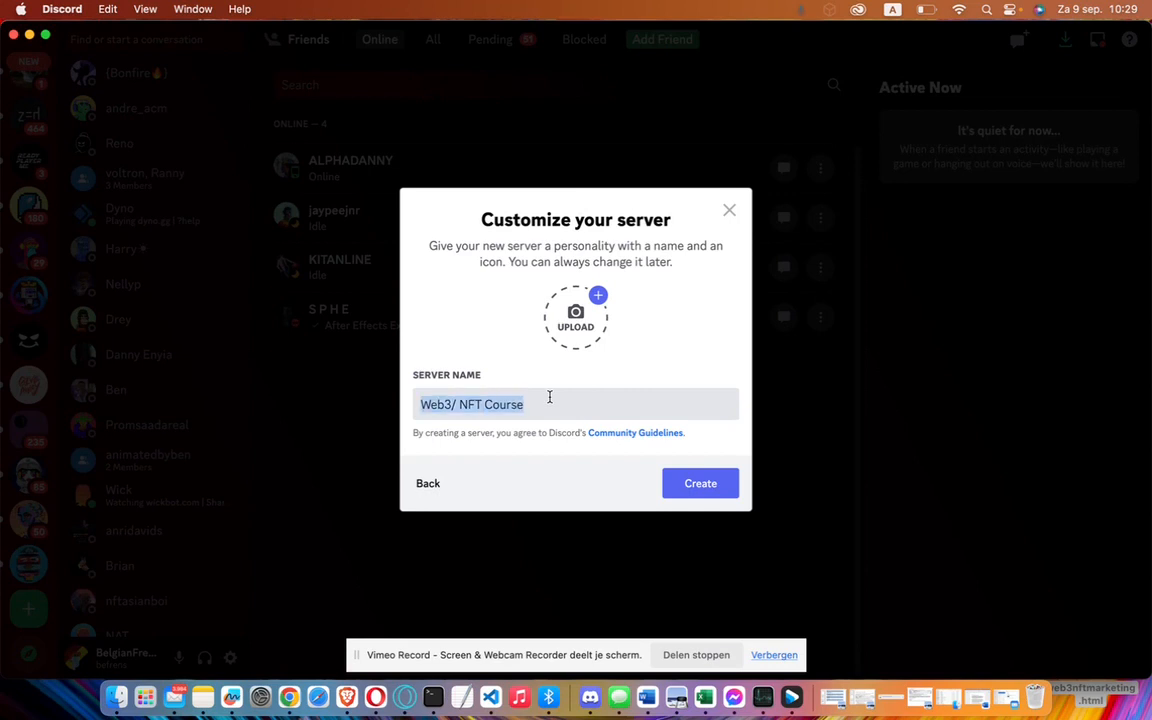
pyautogui.click(581, 318)
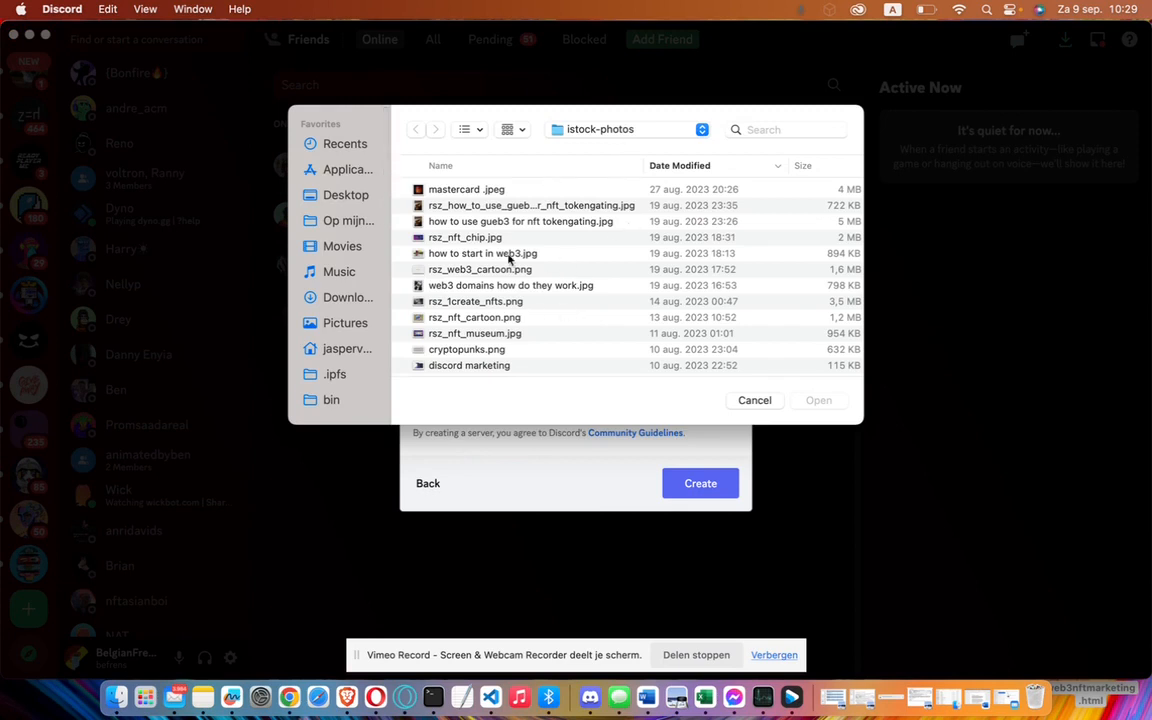
pyautogui.doubleClick(463, 318)
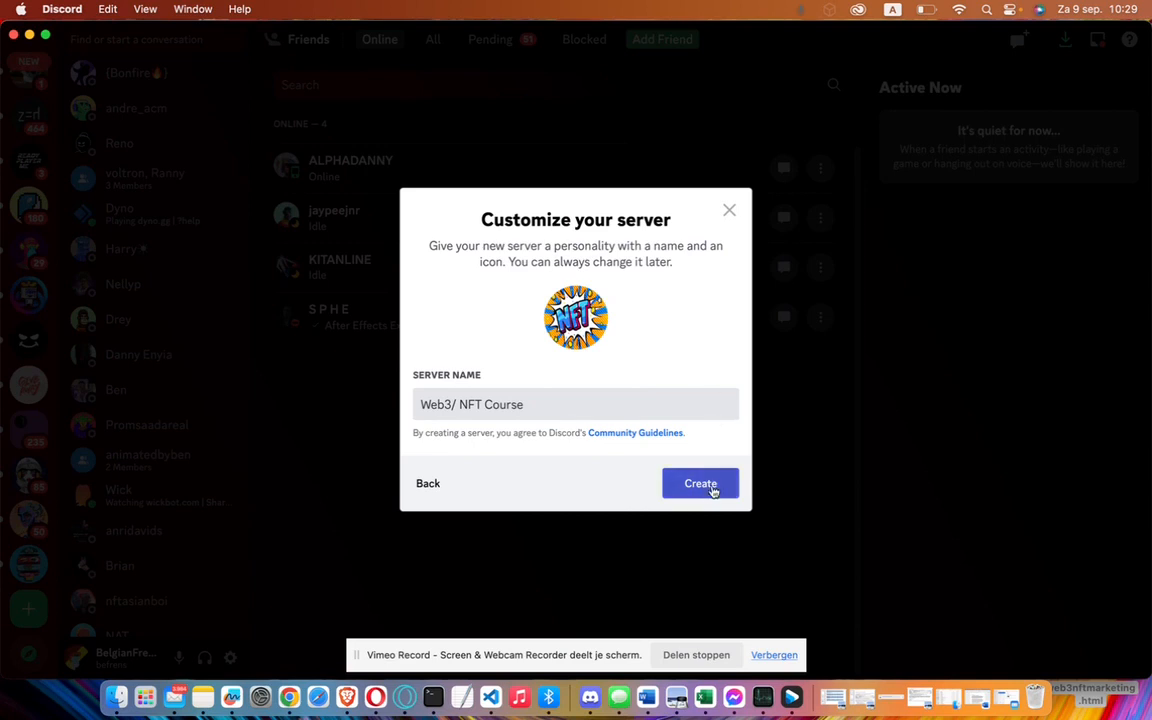
pyautogui.click(709, 494)
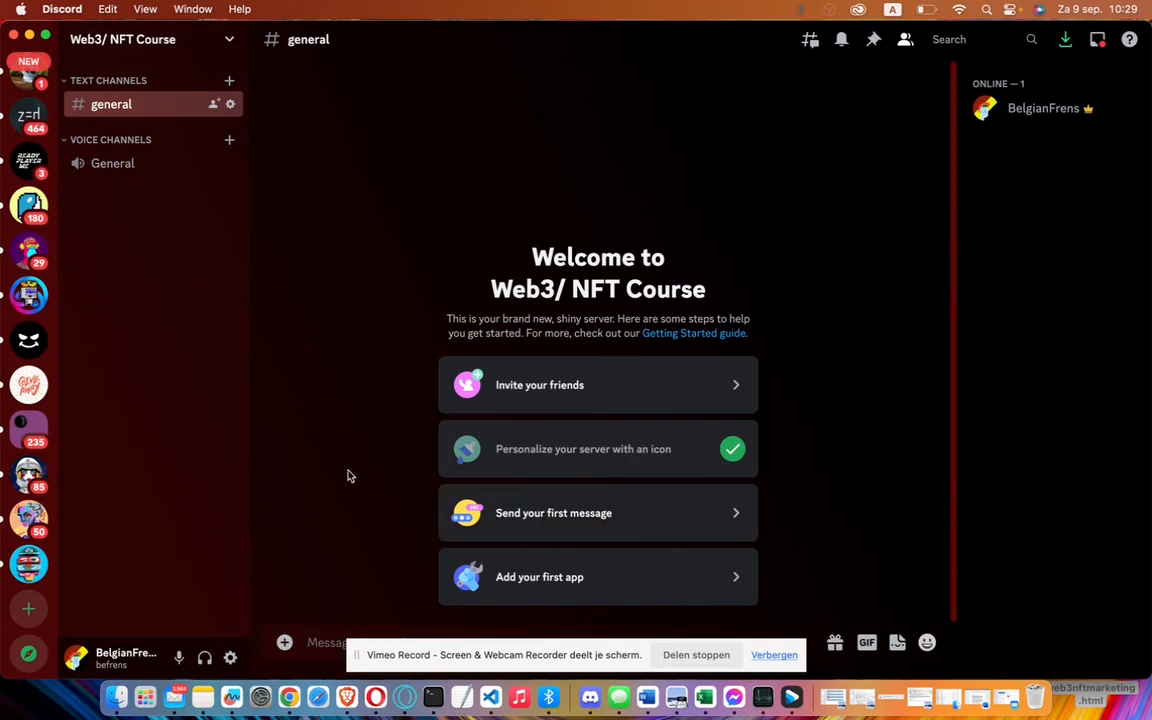
pyautogui.click(289, 698)
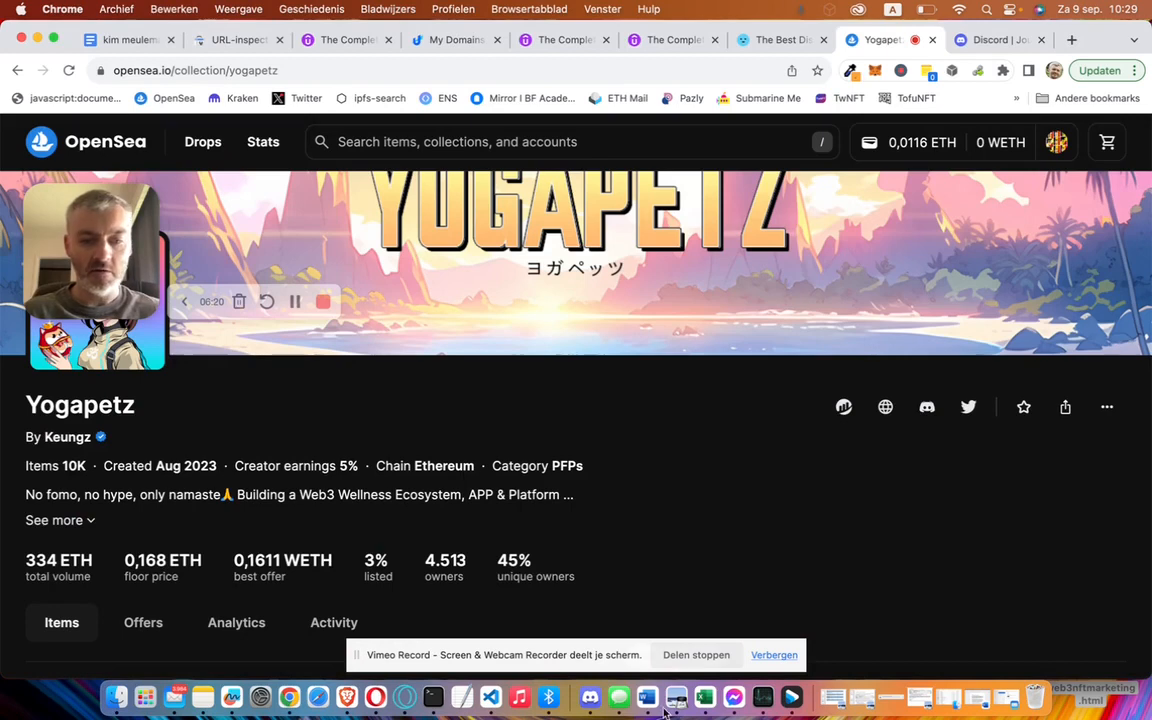
pyautogui.click(590, 697)
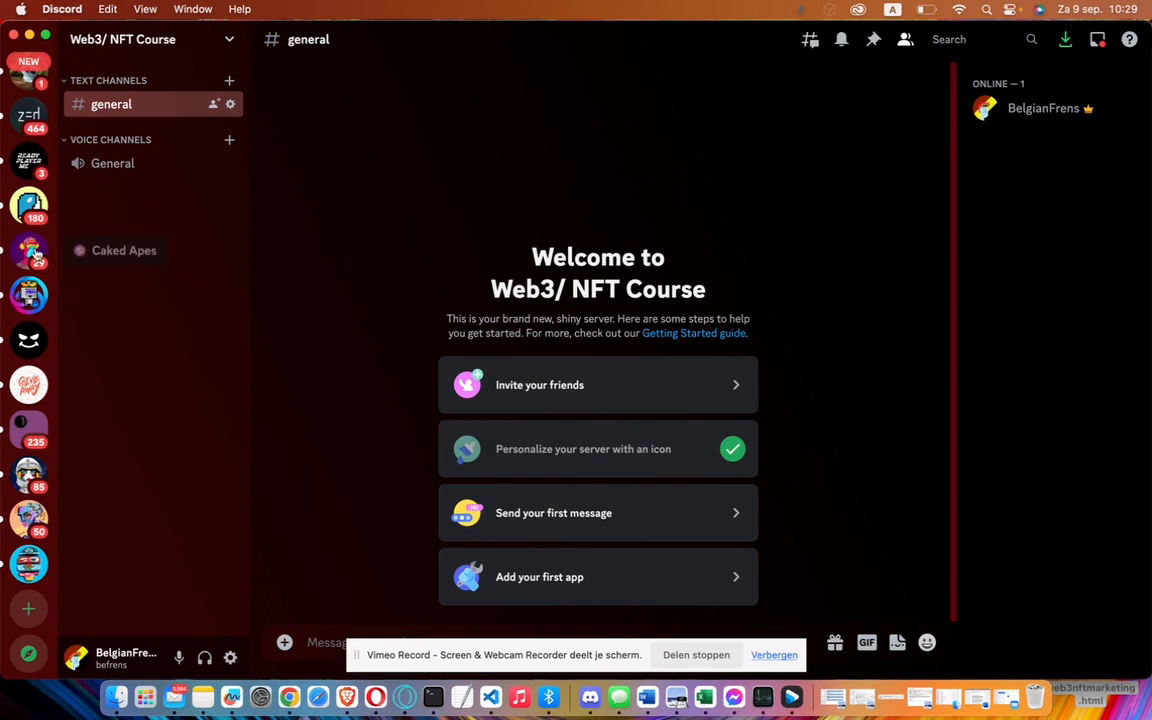
# Look through the channel layouts of the Web3/NFT België, Otherside and DMC digital marketing servers, and return to the Web3/ NFT Course server
pyautogui.scroll(10, 36, 258)
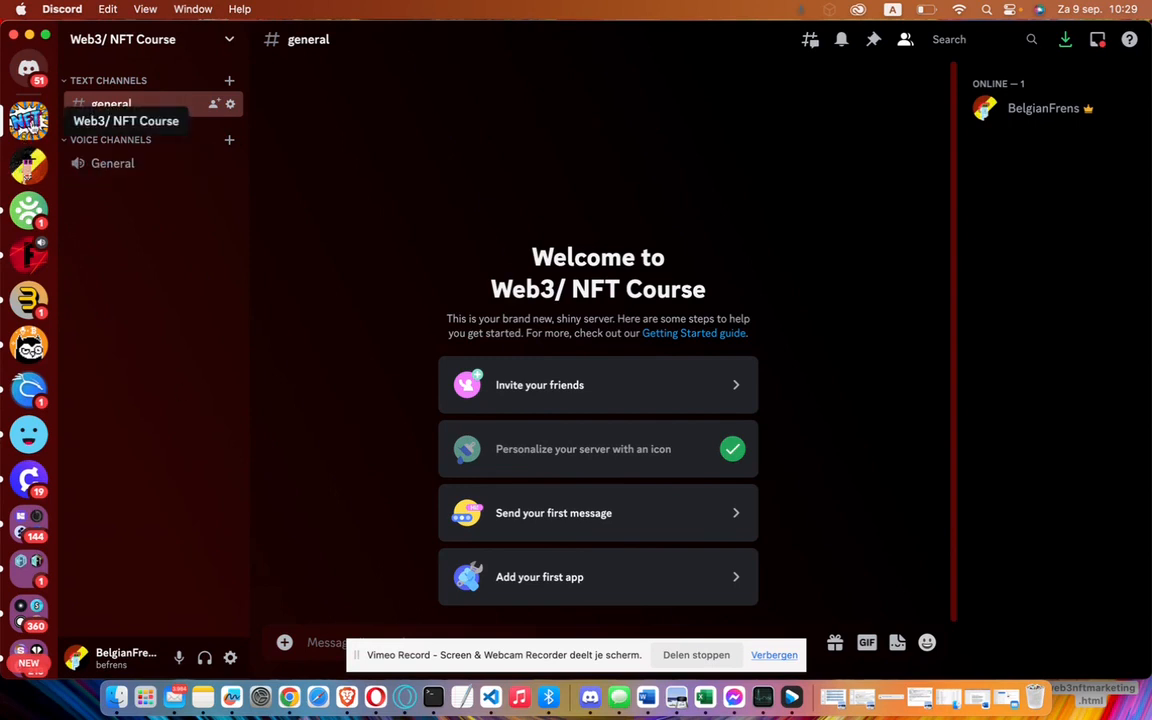
pyautogui.click(28, 165)
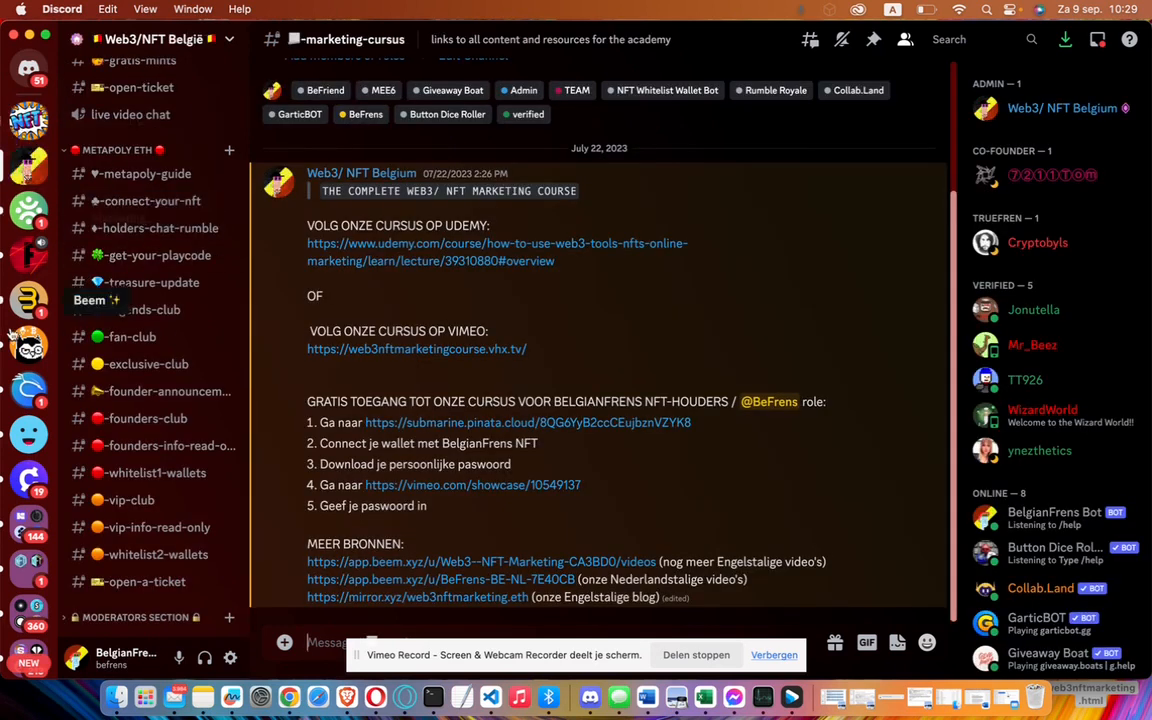
pyautogui.scroll(-6, 24, 455)
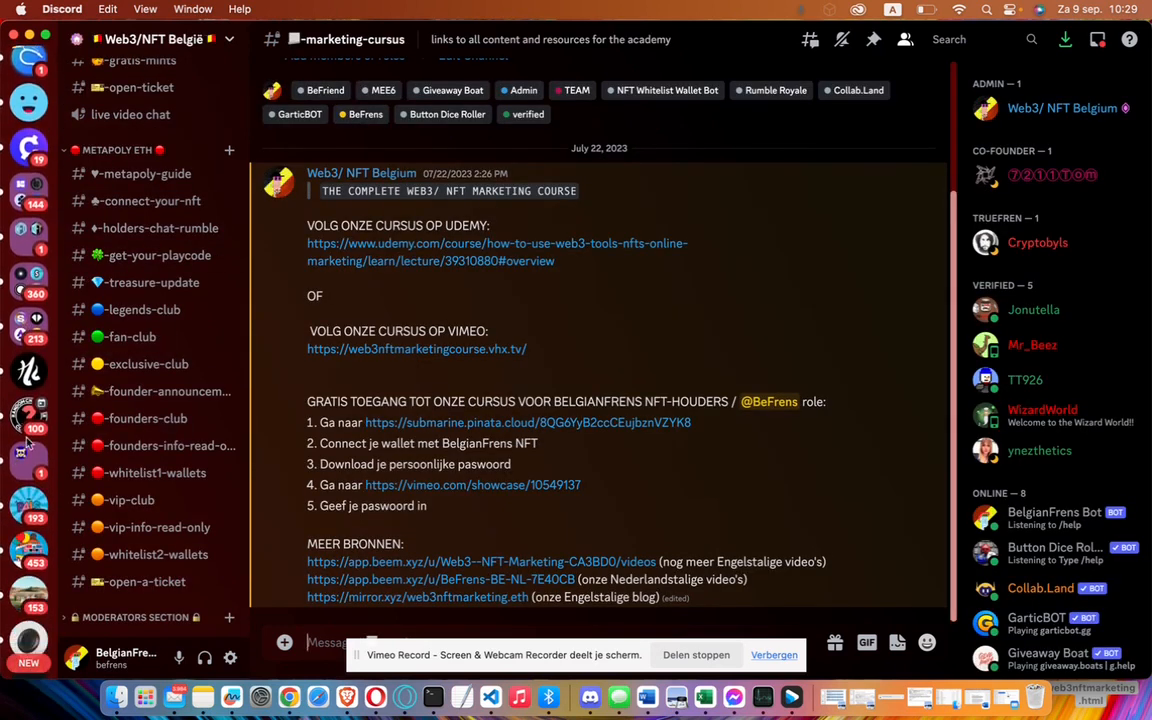
pyautogui.scroll(-3, 30, 390)
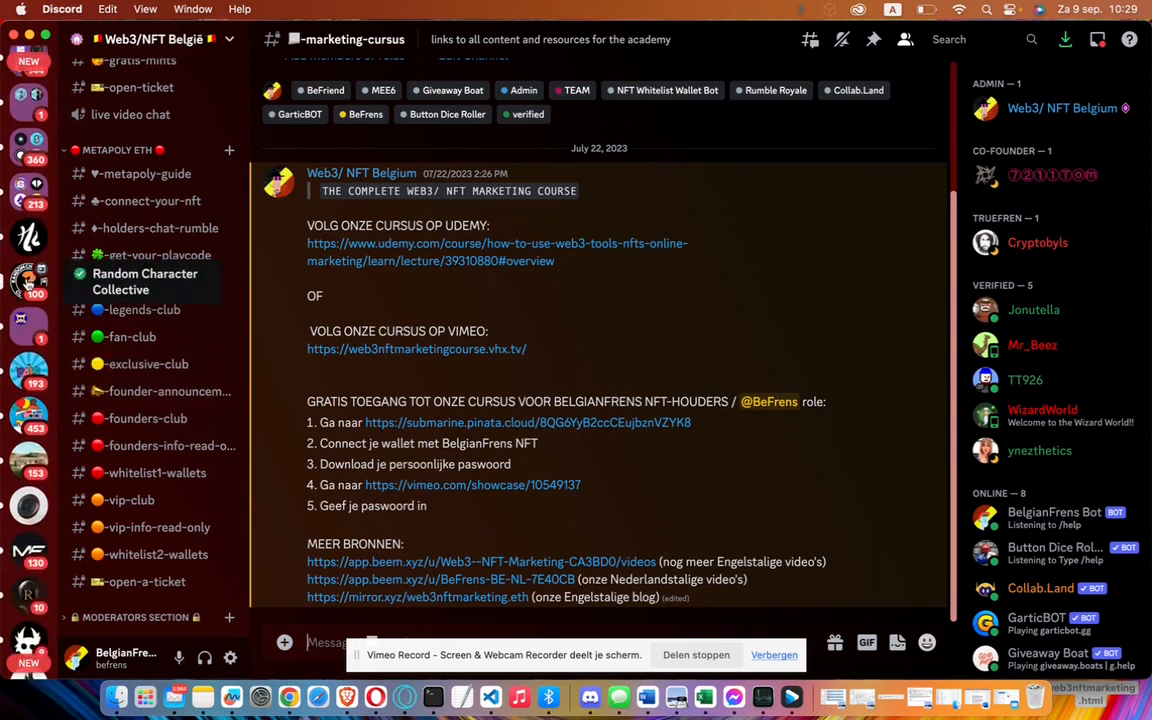
pyautogui.scroll(-4, 20, 484)
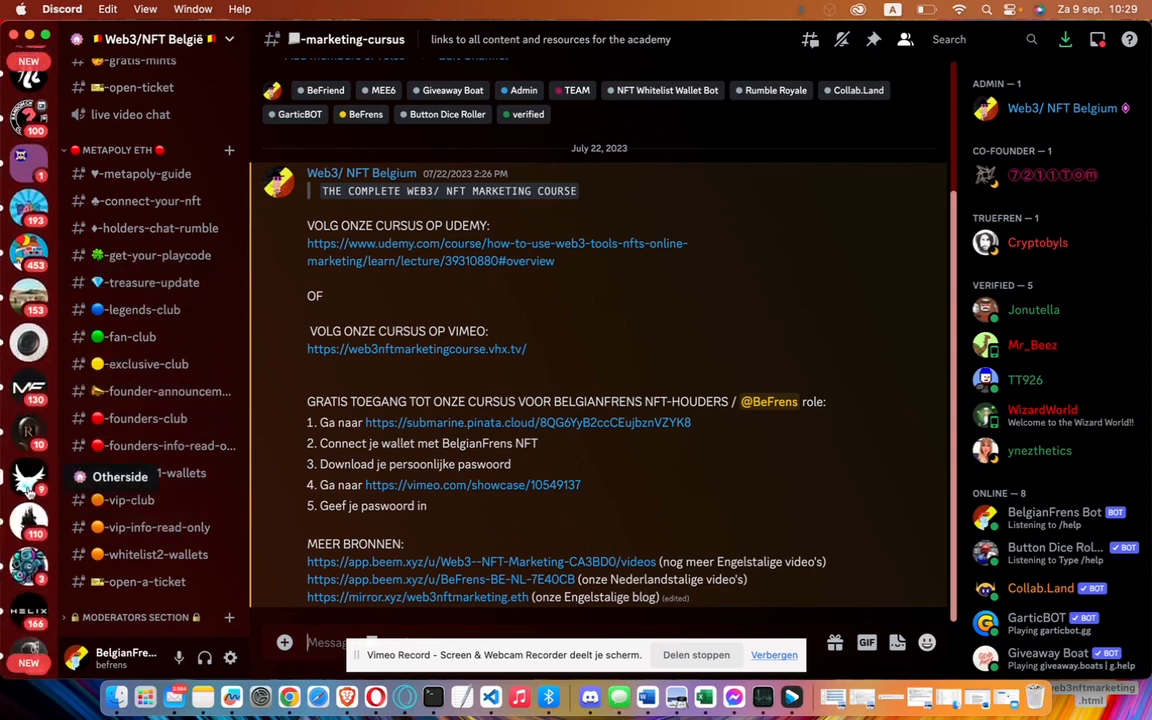
pyautogui.click(29, 480)
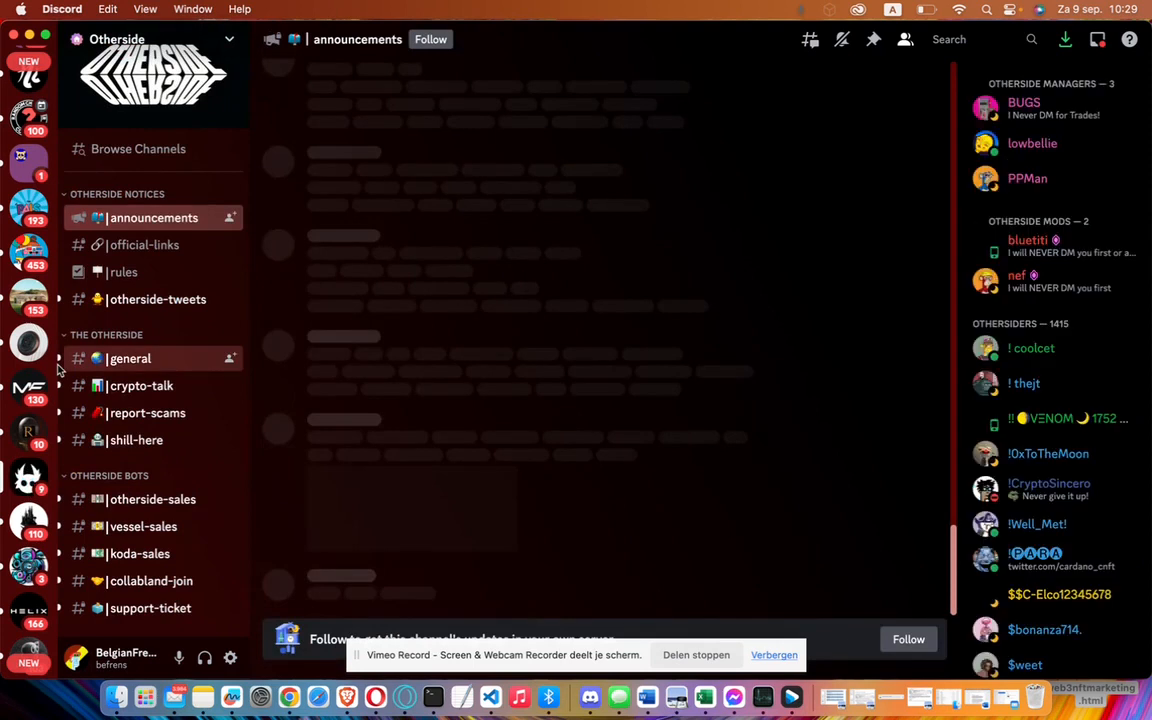
pyautogui.scroll(-10, 30, 387)
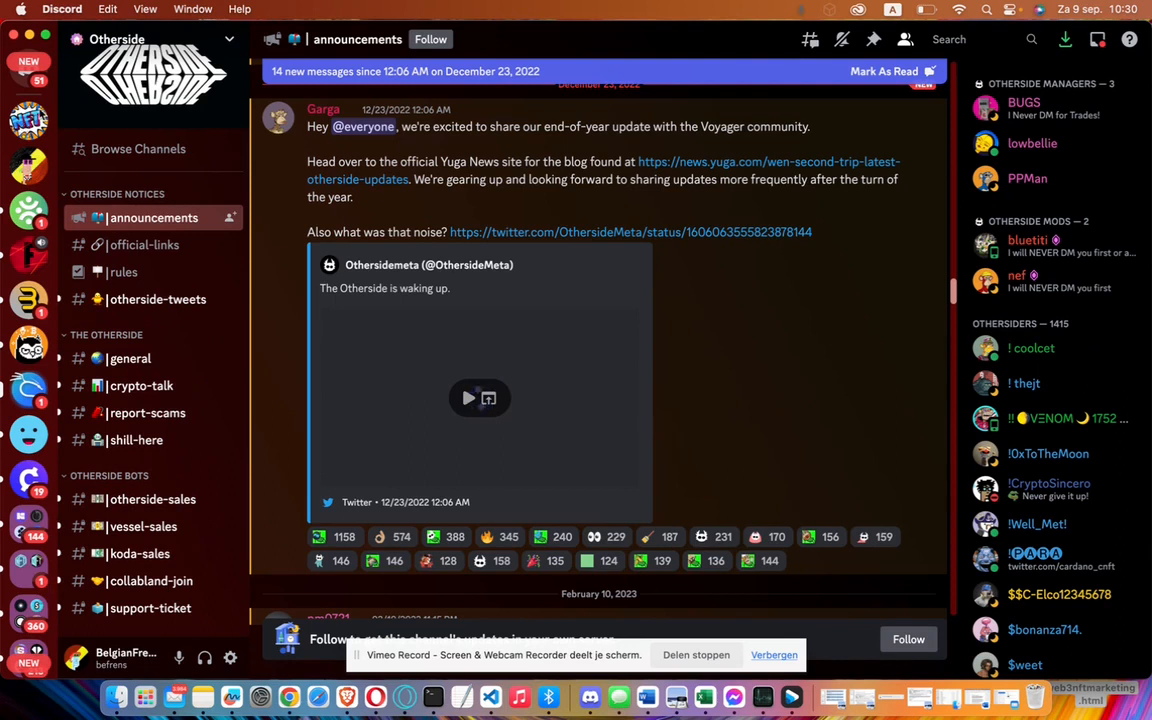
pyautogui.click(29, 211)
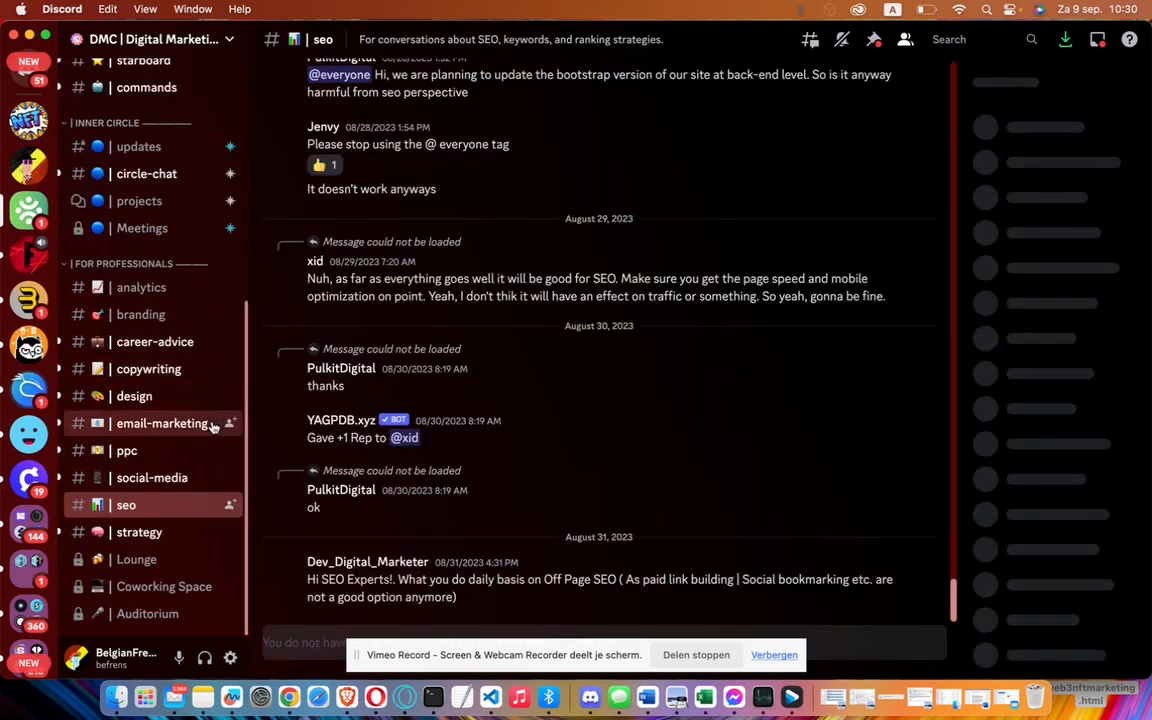
pyautogui.click(28, 121)
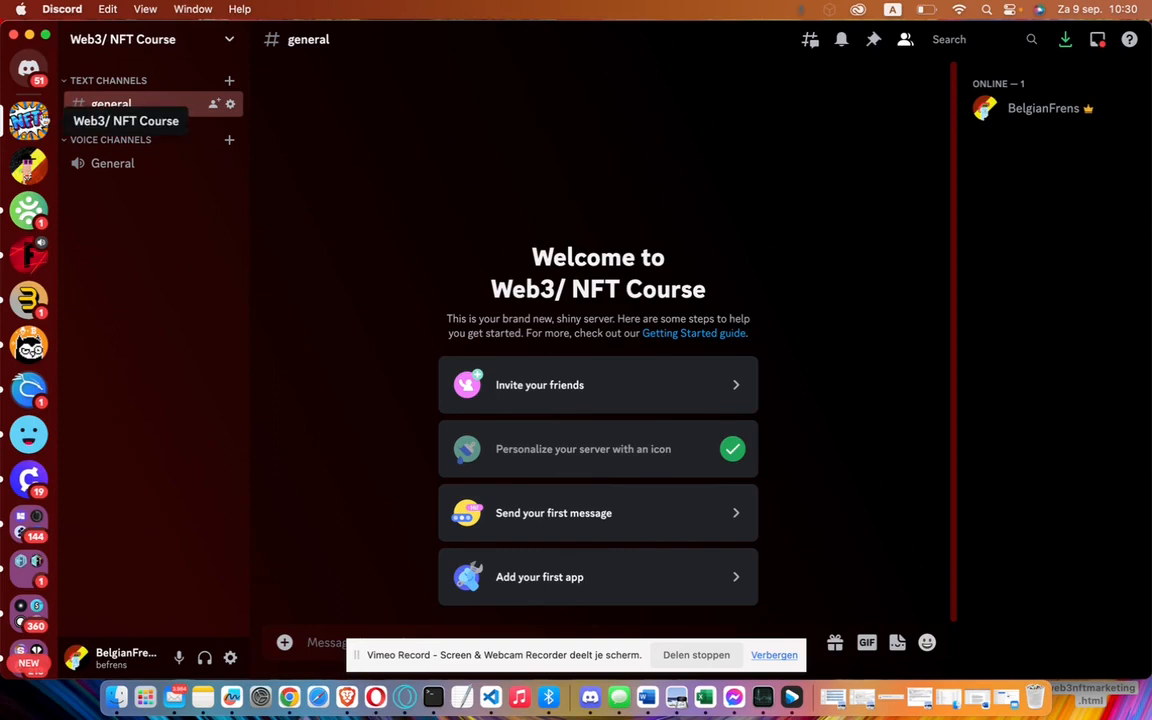
pyautogui.click(289, 697)
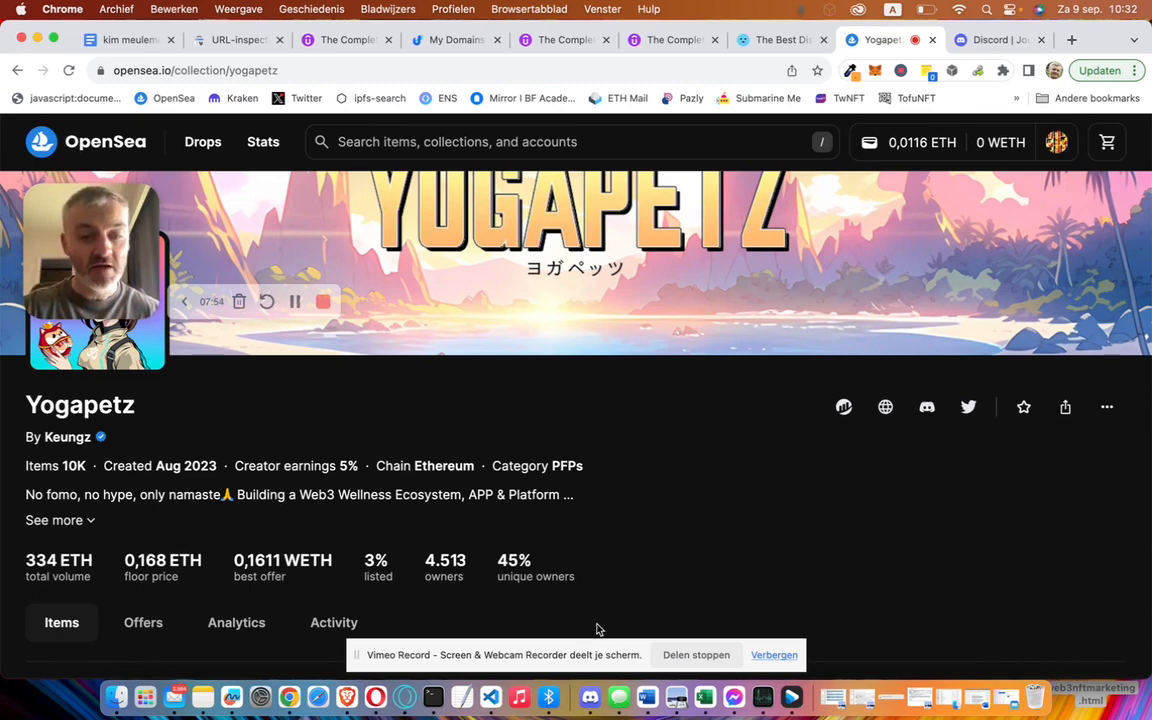
pyautogui.click(590, 698)
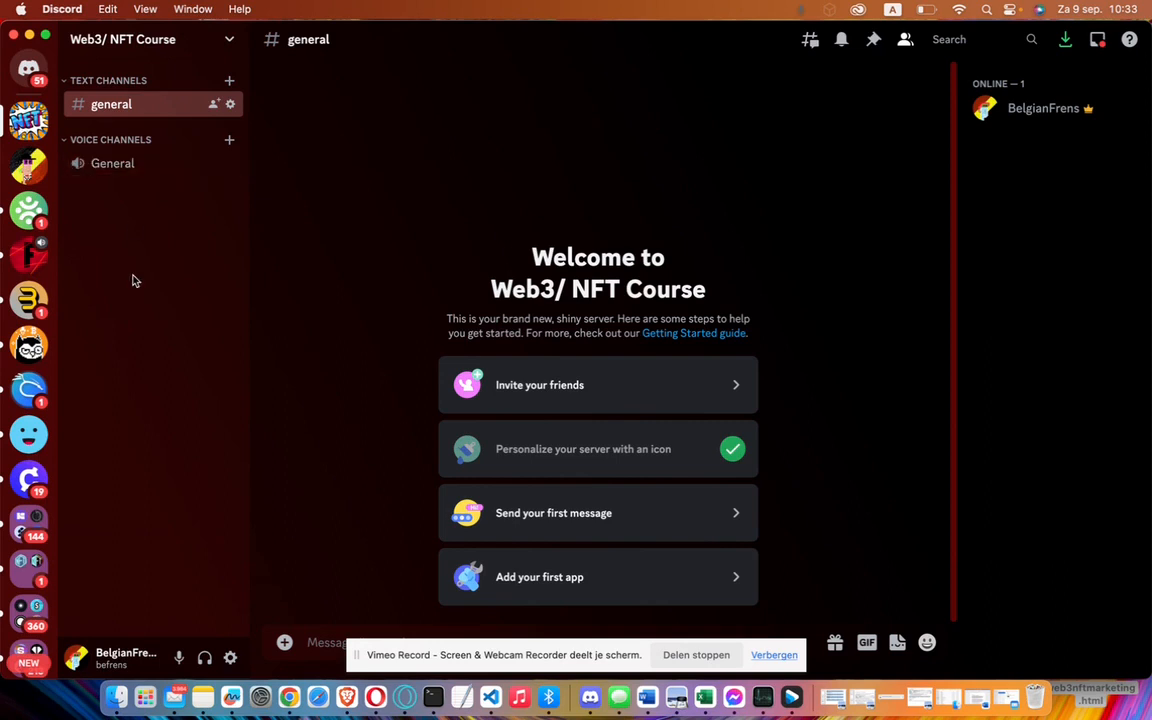
# Join the General voice channel and view the connected member's profile card
pyautogui.click(121, 164)
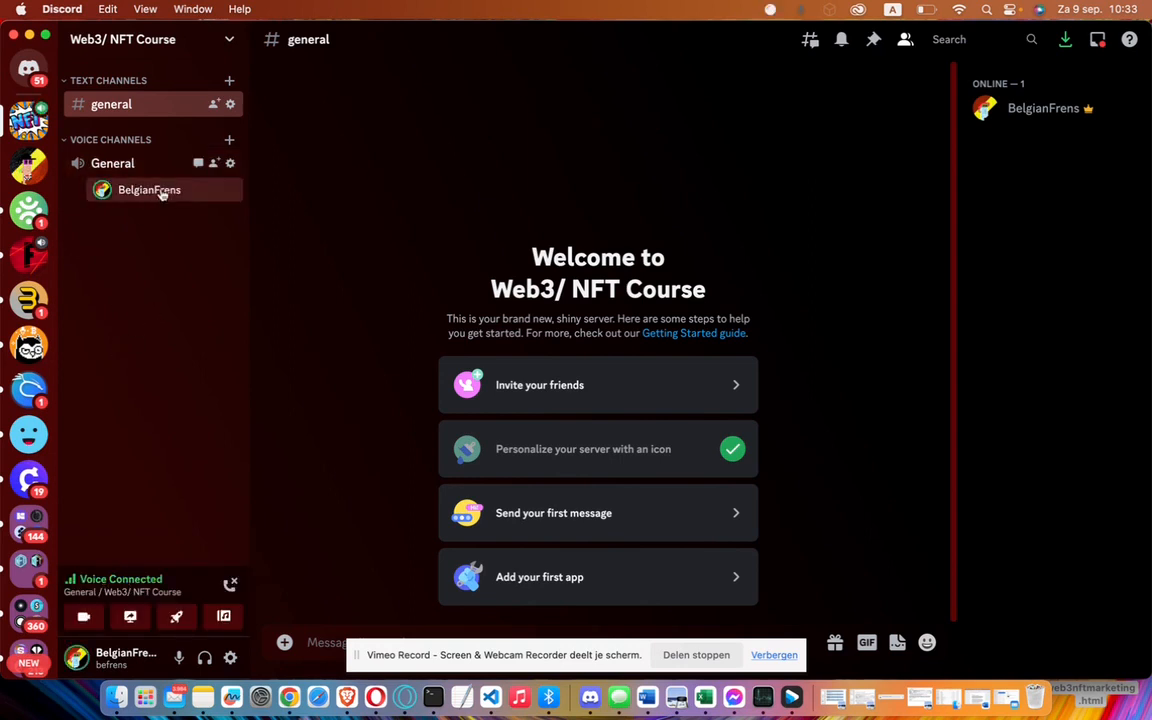
pyautogui.click(160, 191)
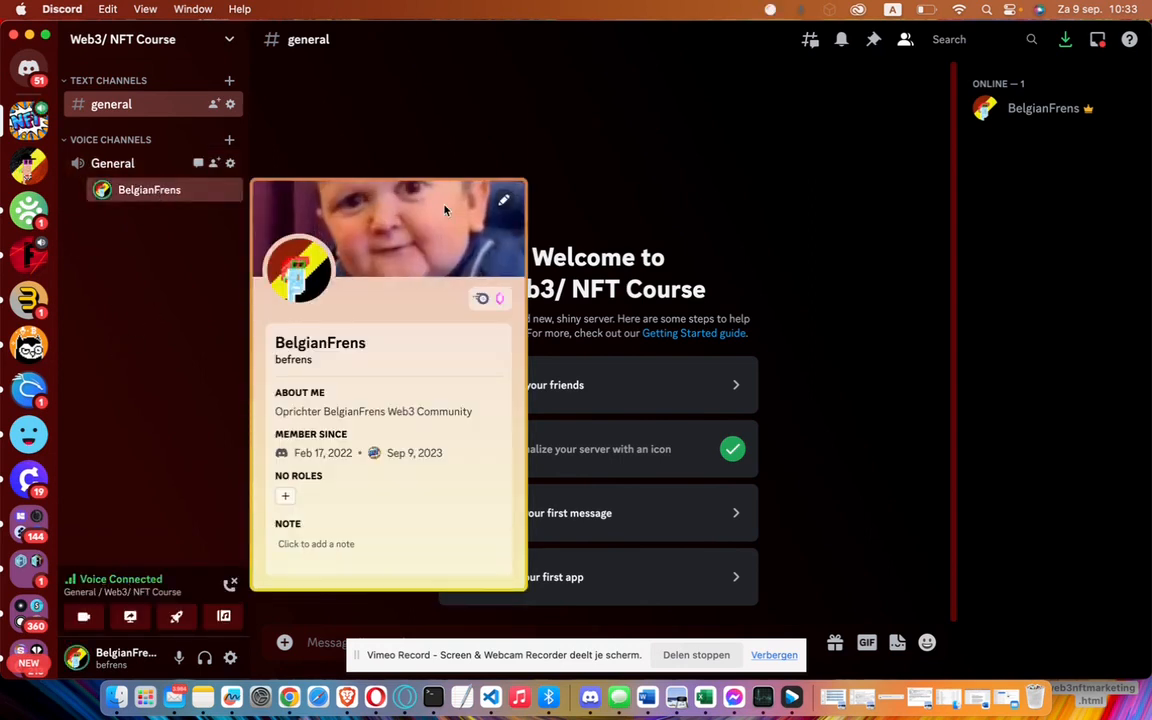
pyautogui.click(157, 191)
pyautogui.click(157, 191)
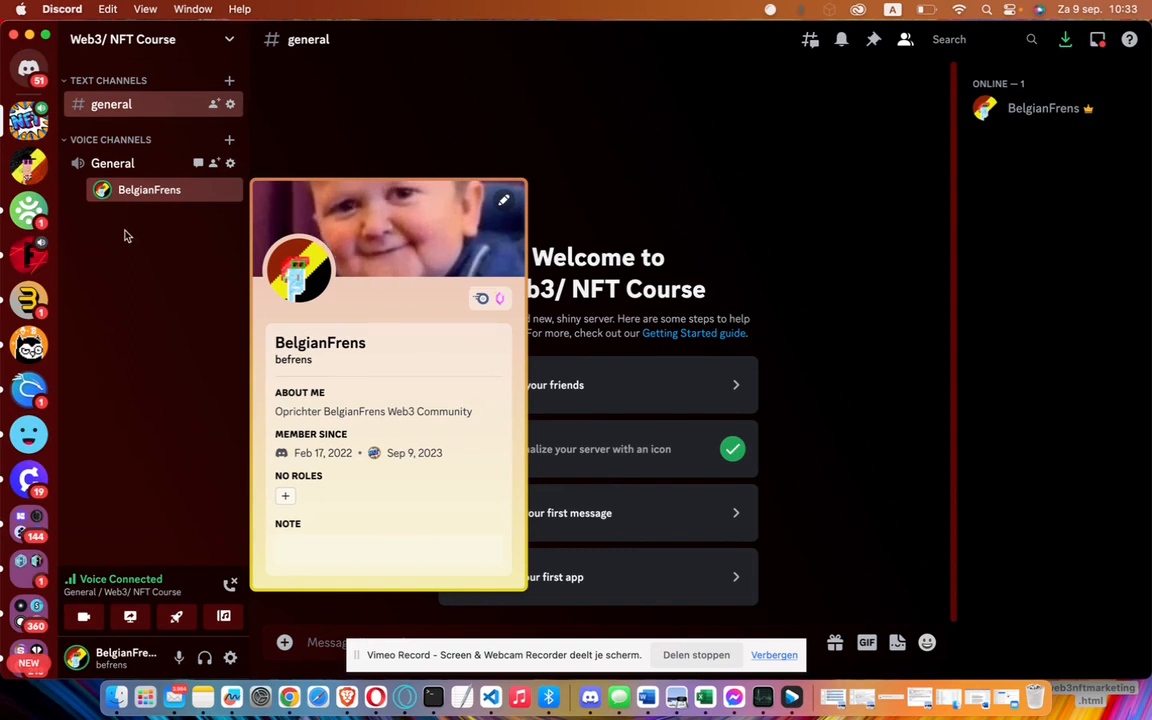
pyautogui.click(142, 282)
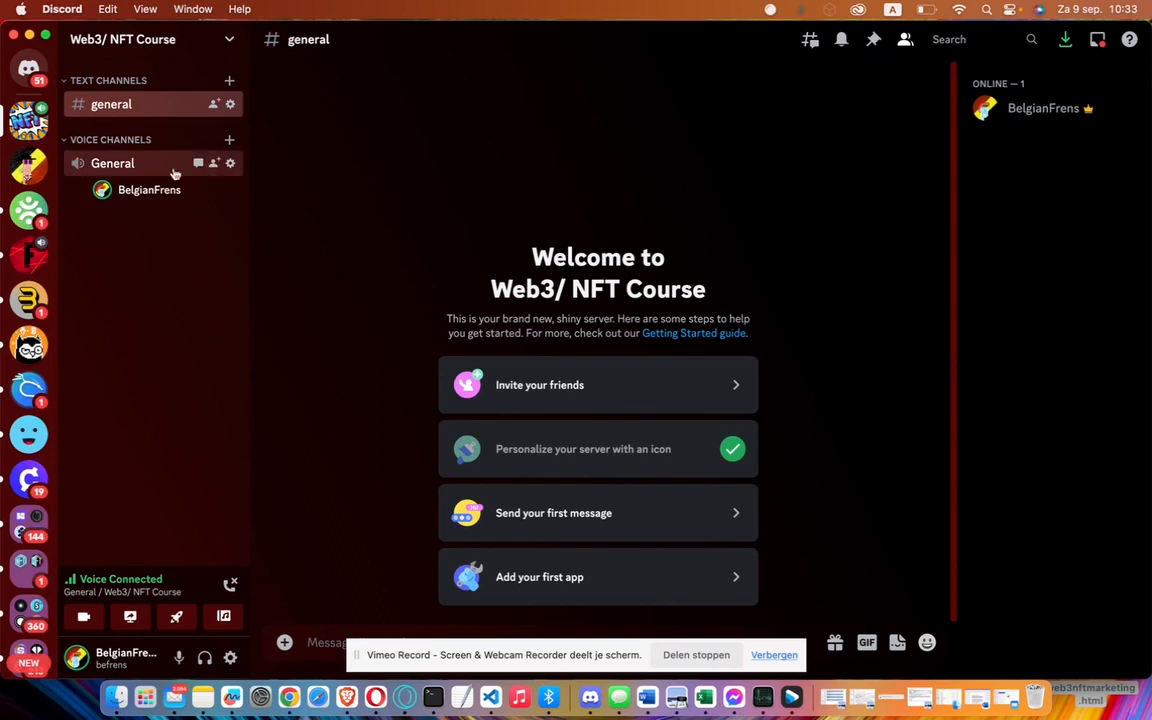
# Check the voice connection details and the General channel's call view, and disconnect from the call
pyautogui.click(99, 586)
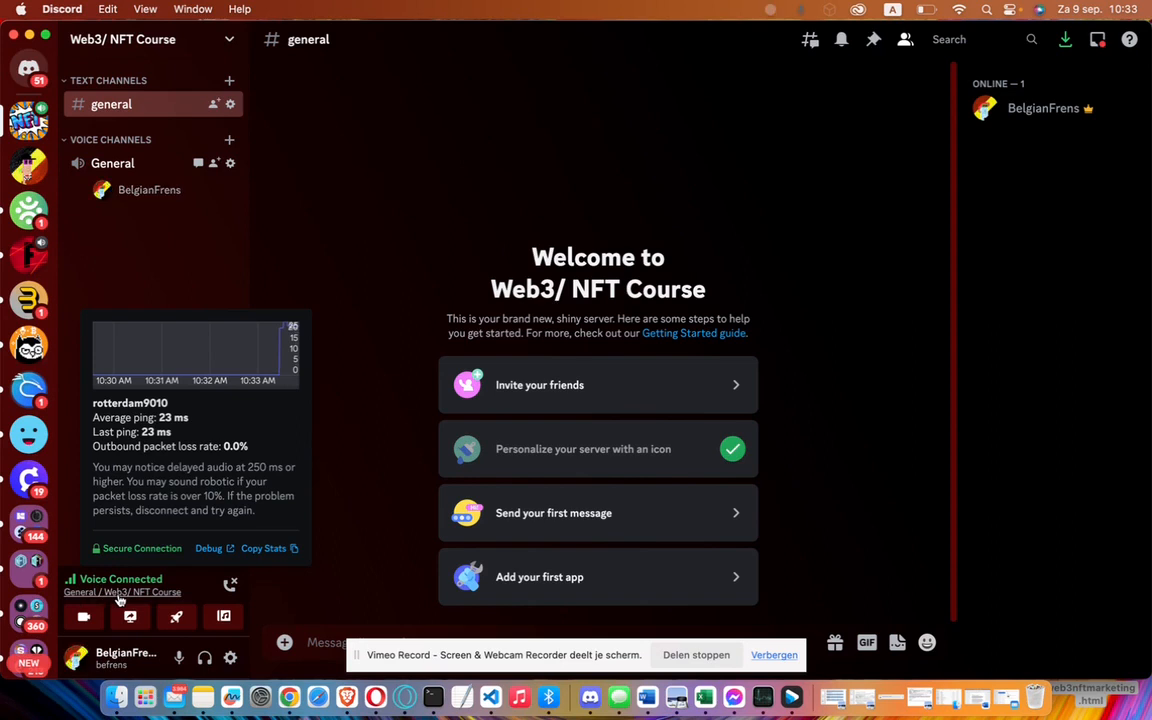
pyautogui.click(156, 584)
pyautogui.click(135, 580)
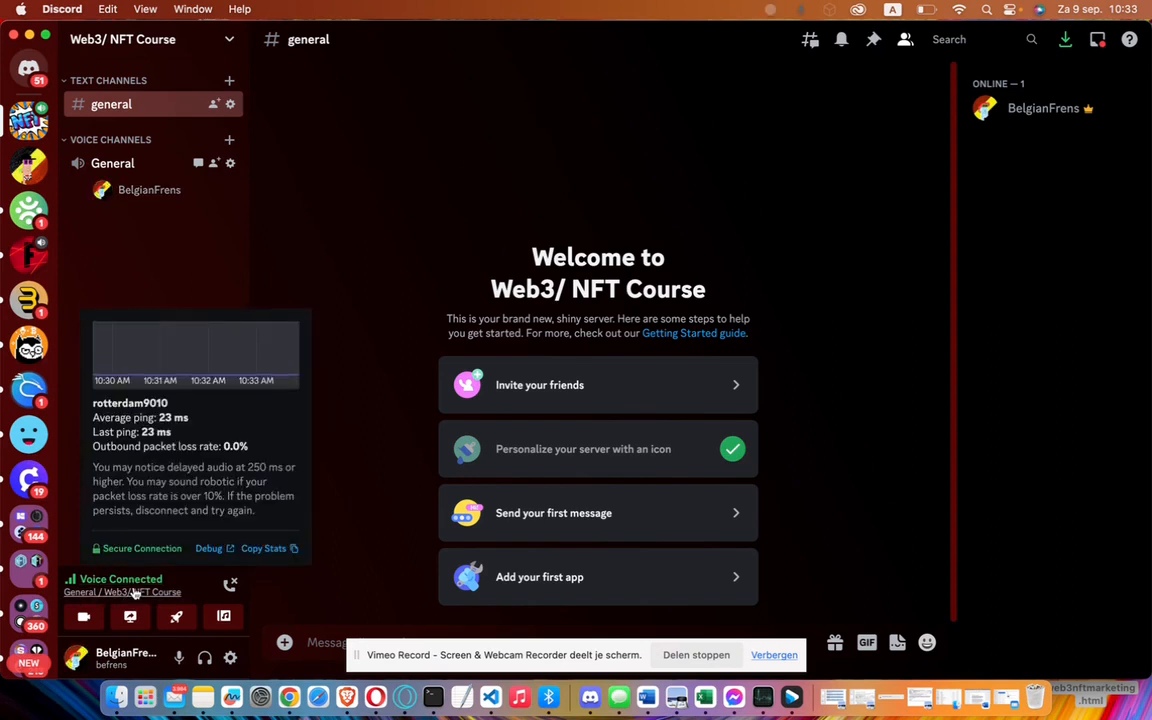
pyautogui.click(130, 592)
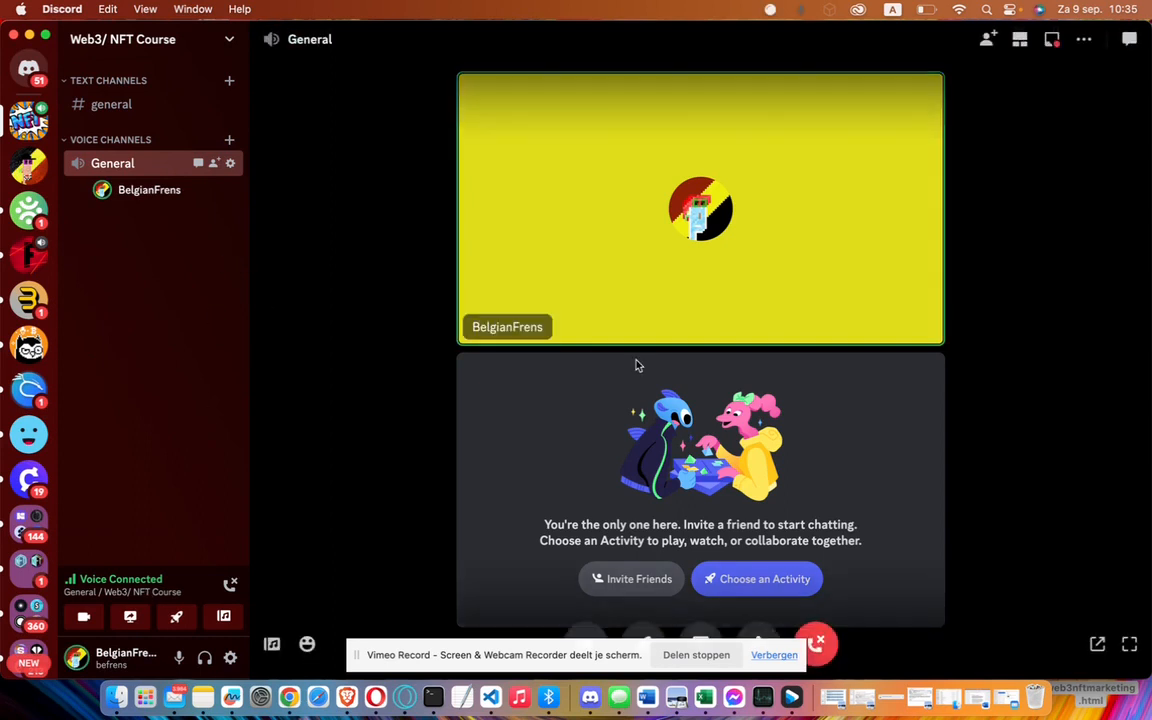
pyautogui.click(231, 586)
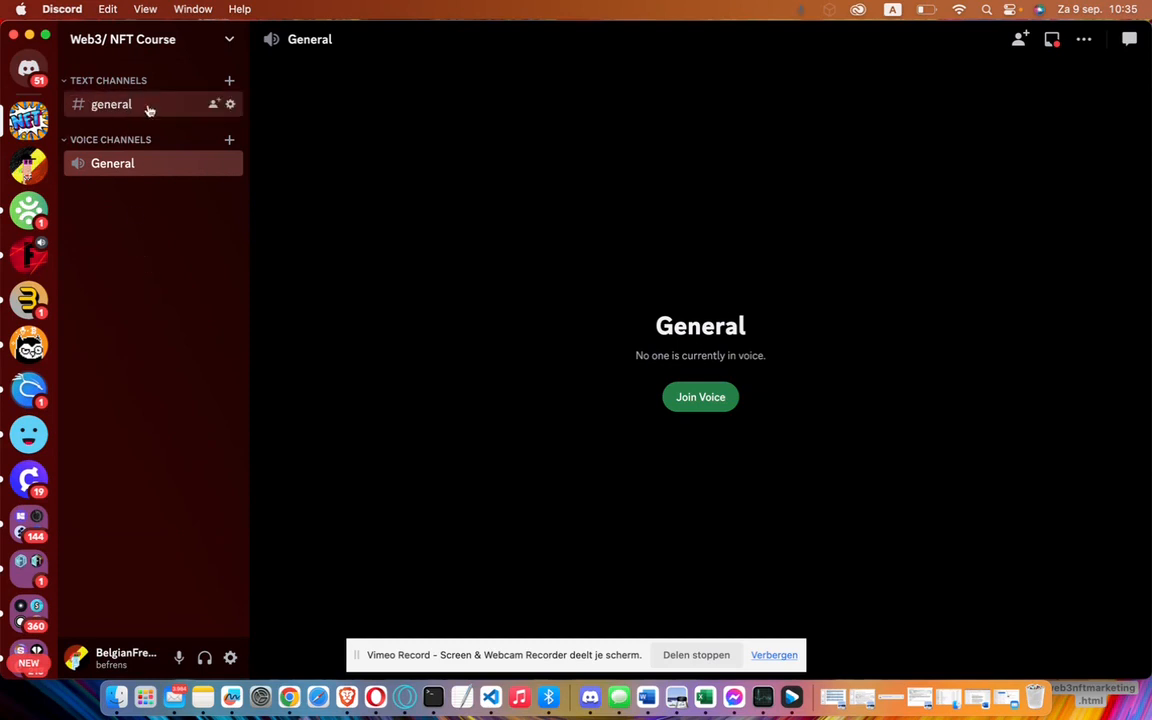
# Rename the general text channel to "announcements", save the change and leave the channel settings
pyautogui.click(231, 105)
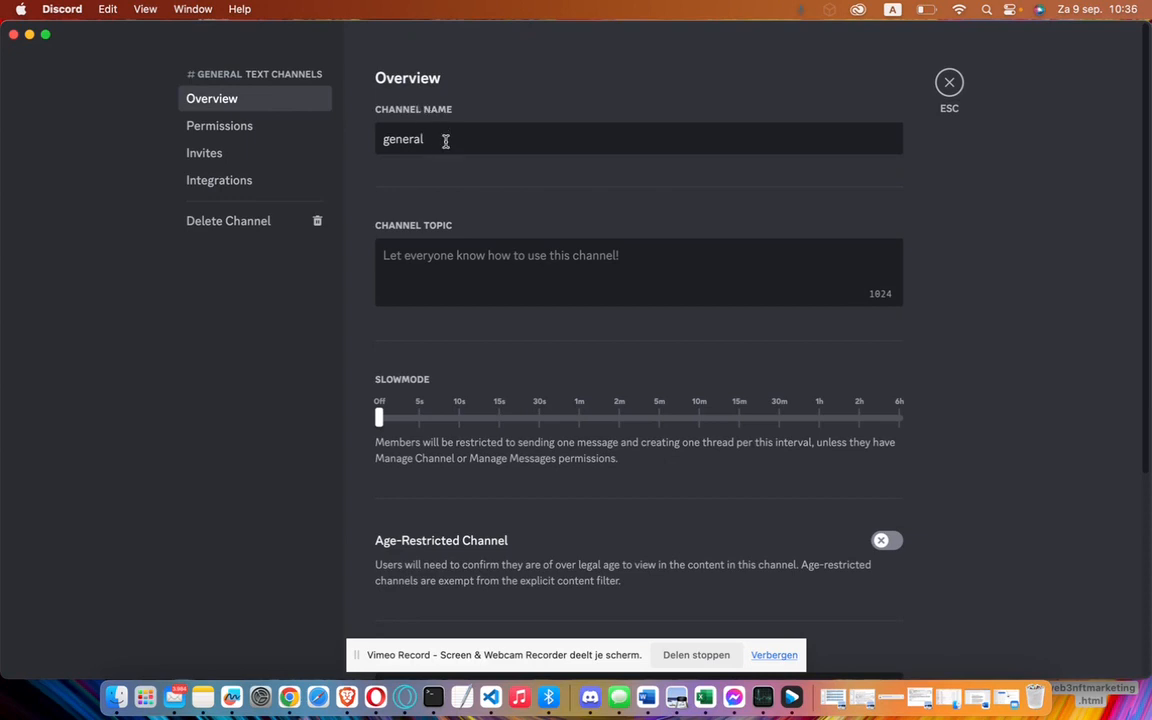
pyautogui.press('BackSpace')
pyautogui.press('BackSpace')
pyautogui.press('BackSpace')
pyautogui.press('BackSpace')
pyautogui.press('BackSpace')
pyautogui.press('BackSpace')
pyautogui.press('BackSpace')
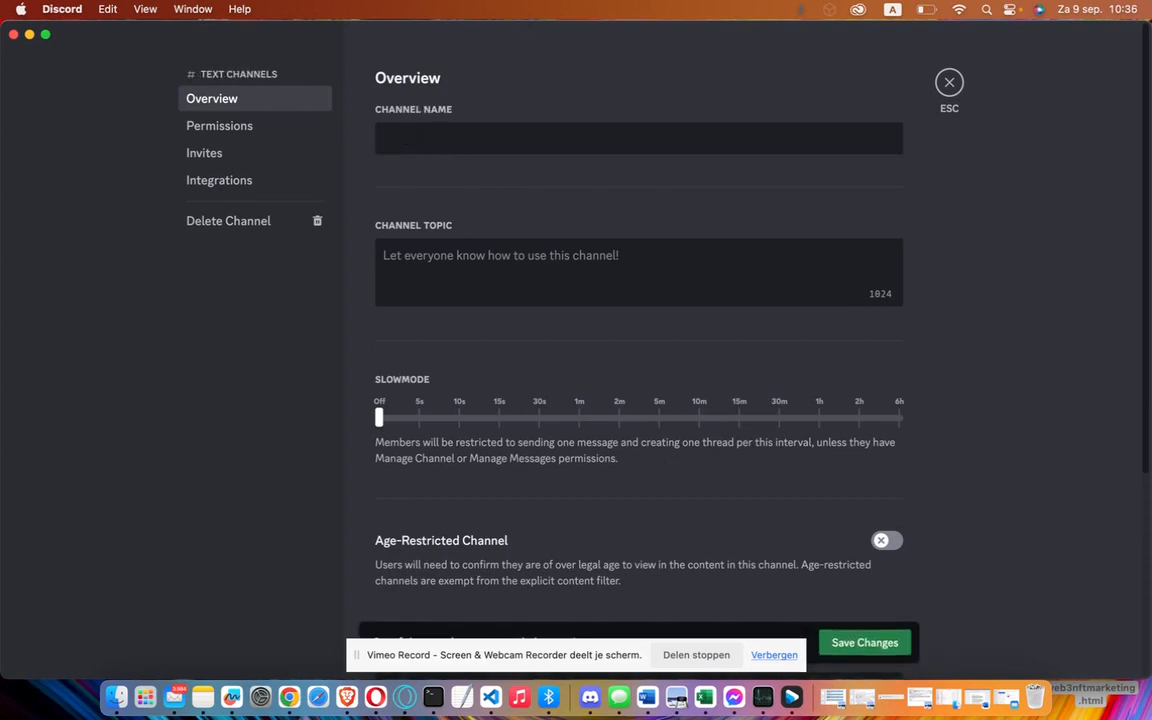
pyautogui.write('announce')
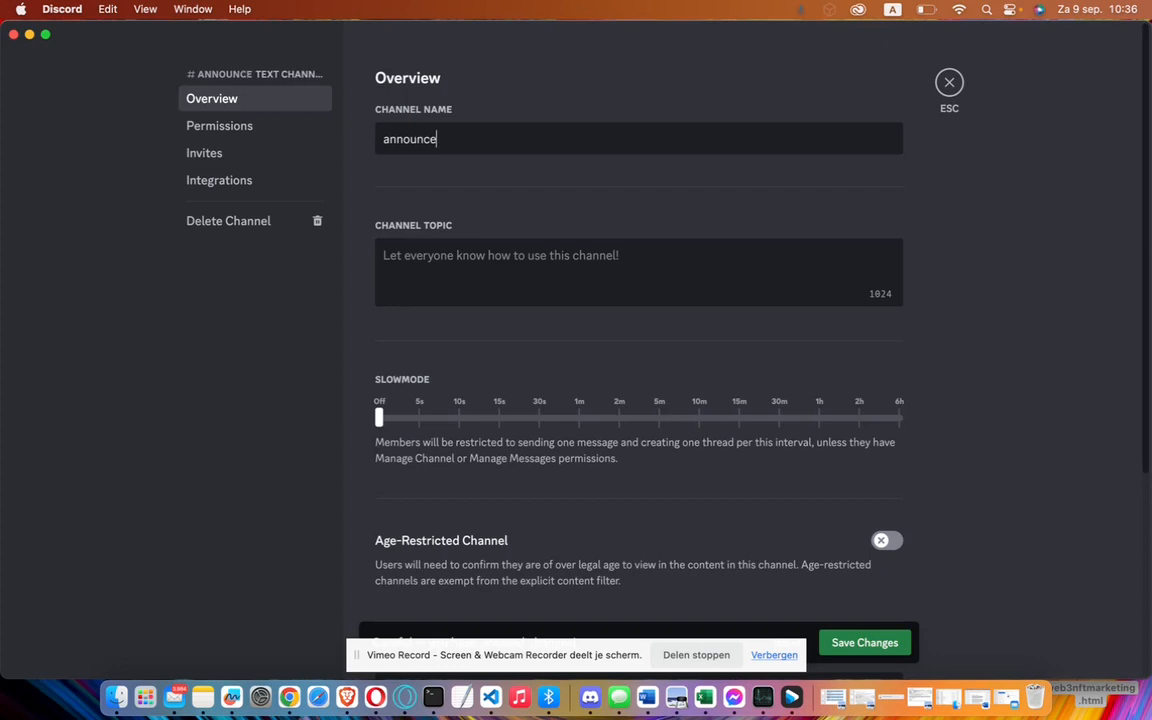
pyautogui.write('ments')
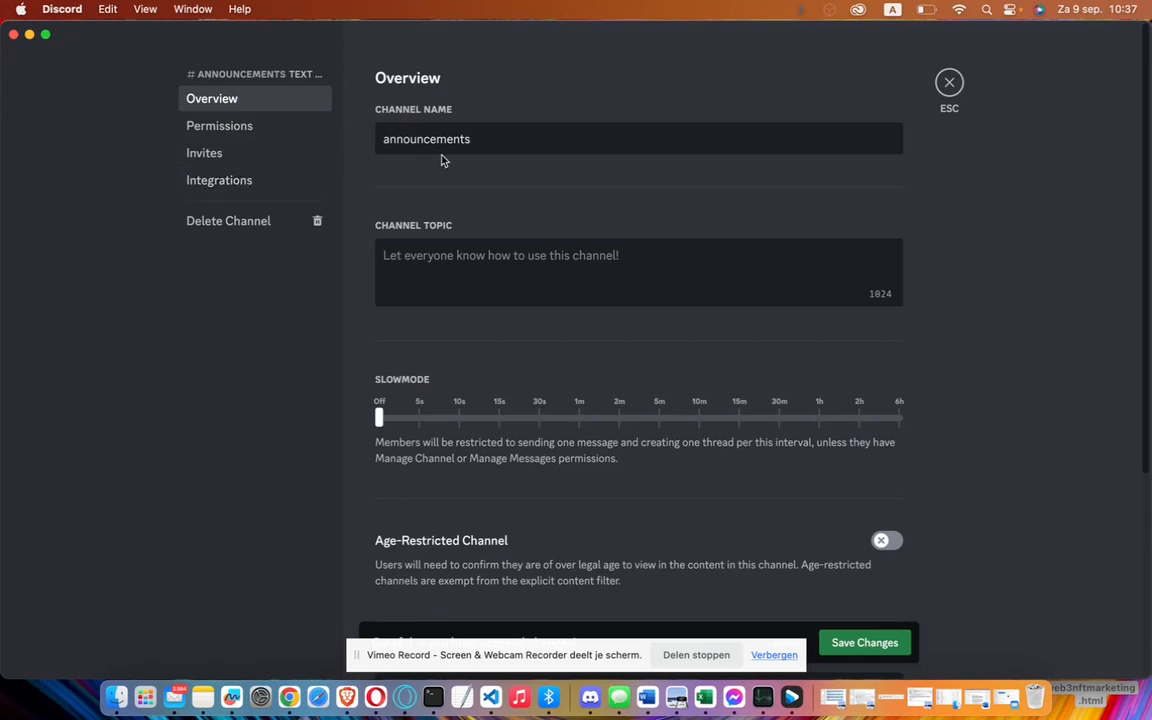
pyautogui.click(858, 643)
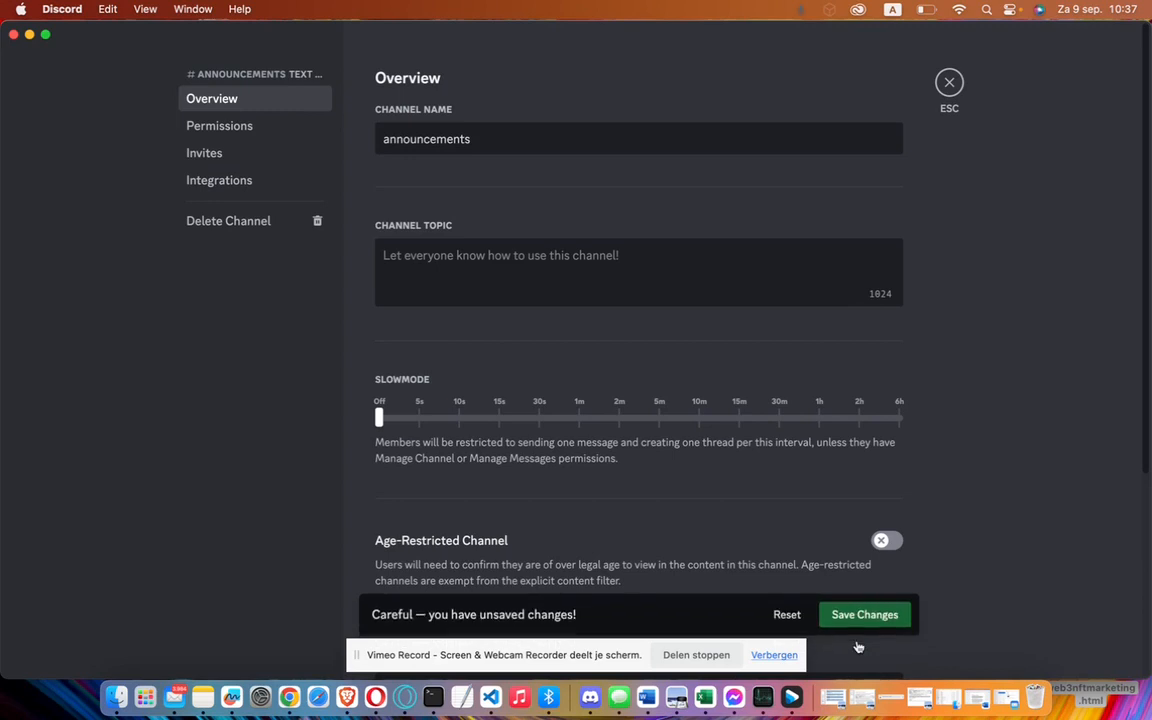
pyautogui.click(950, 86)
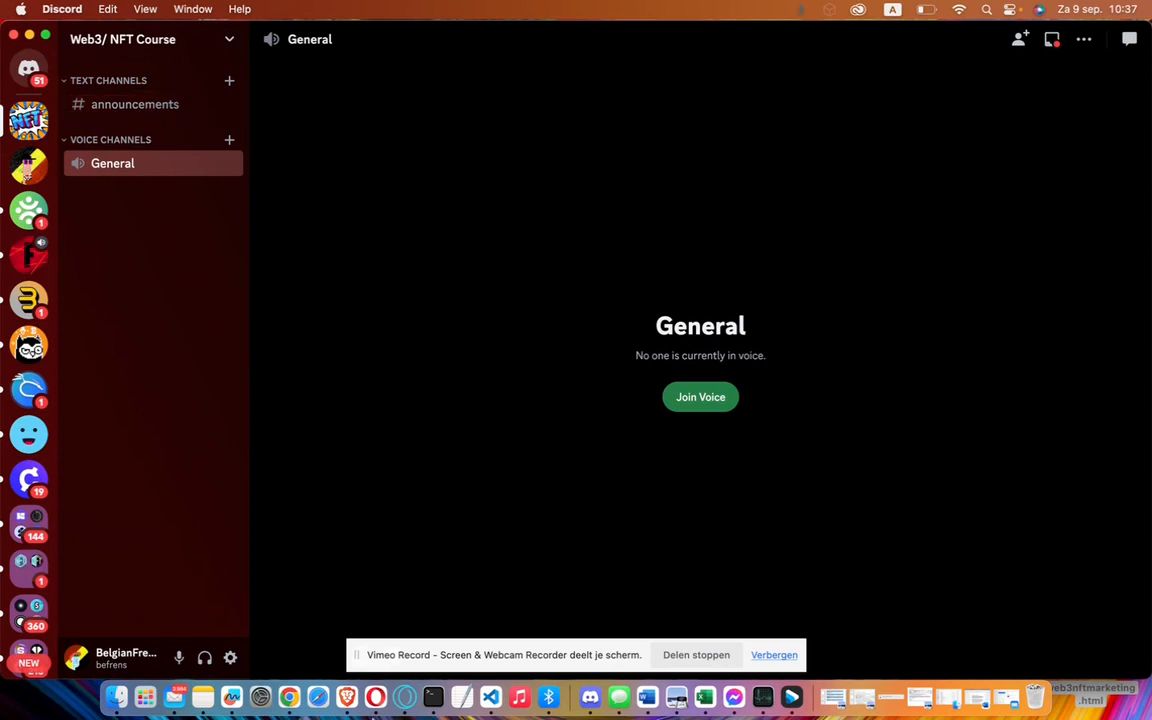
pyautogui.click(289, 697)
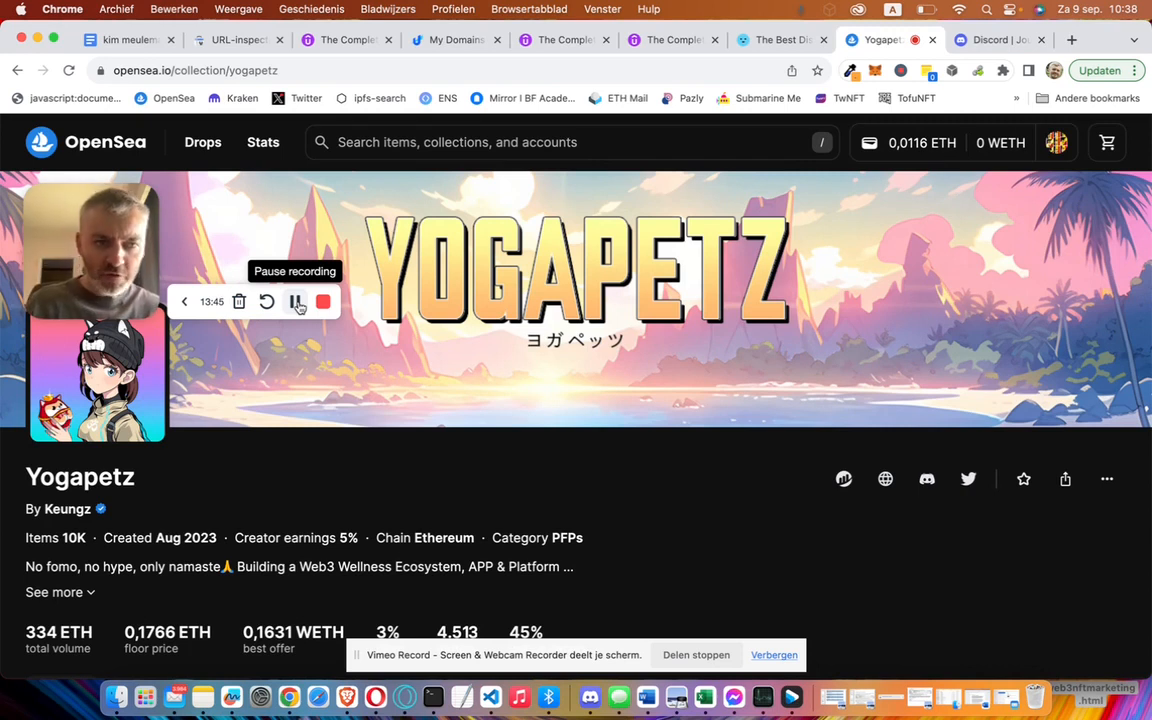
pyautogui.click(590, 698)
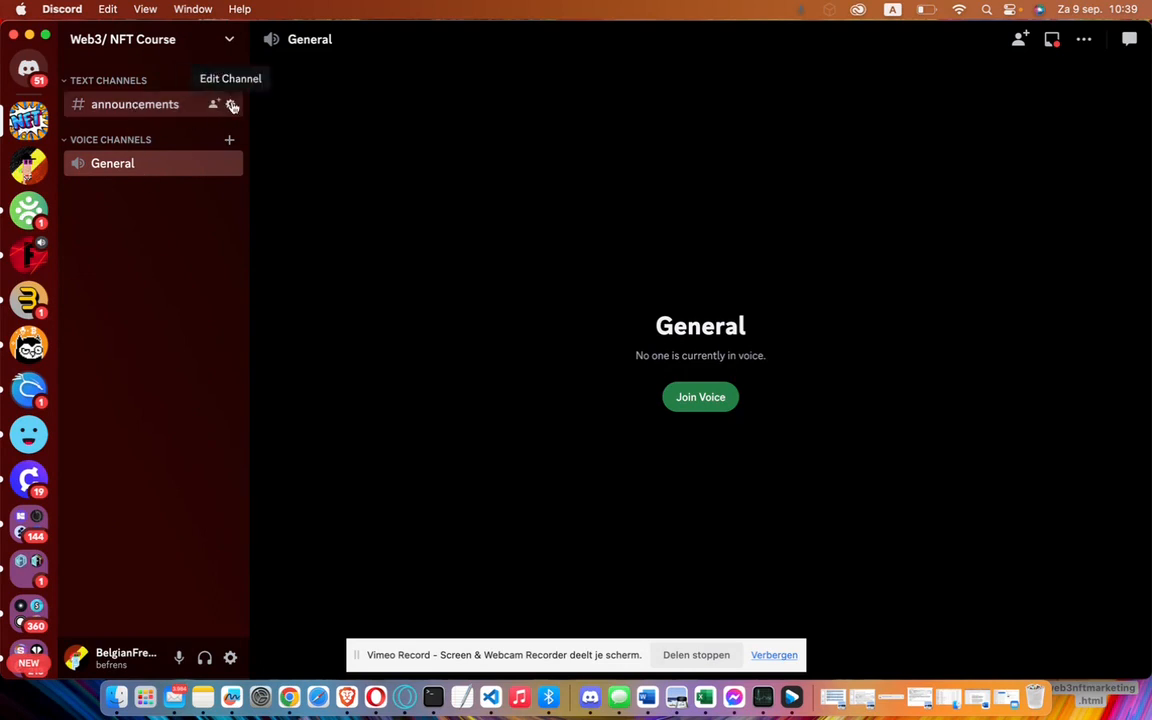
# Review the overview settings of the announcements text channel and close them
pyautogui.click(231, 106)
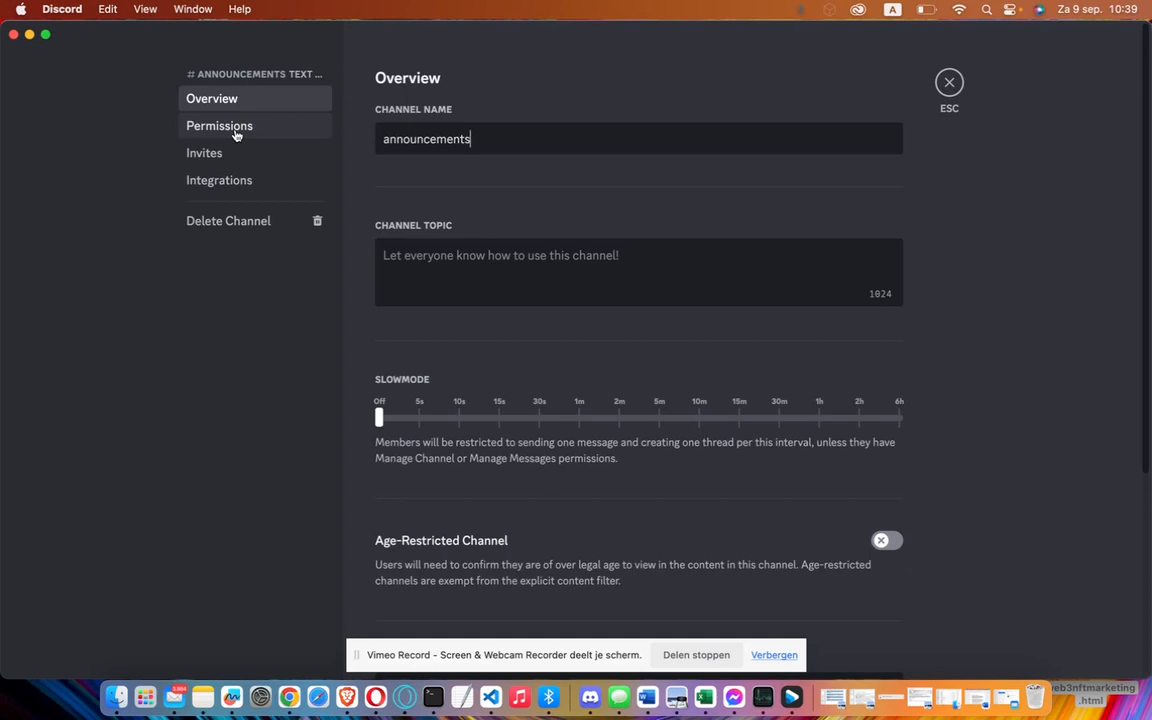
pyautogui.click(948, 83)
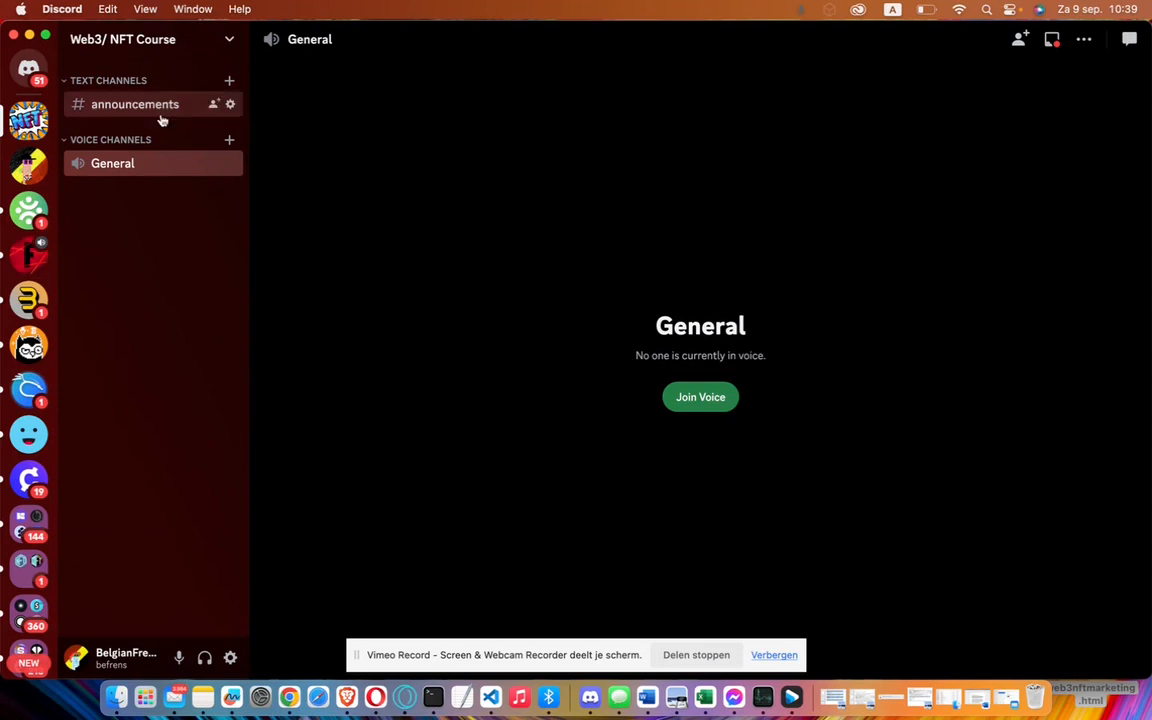
# Open the server's role settings and create a new role
pyautogui.click(231, 40)
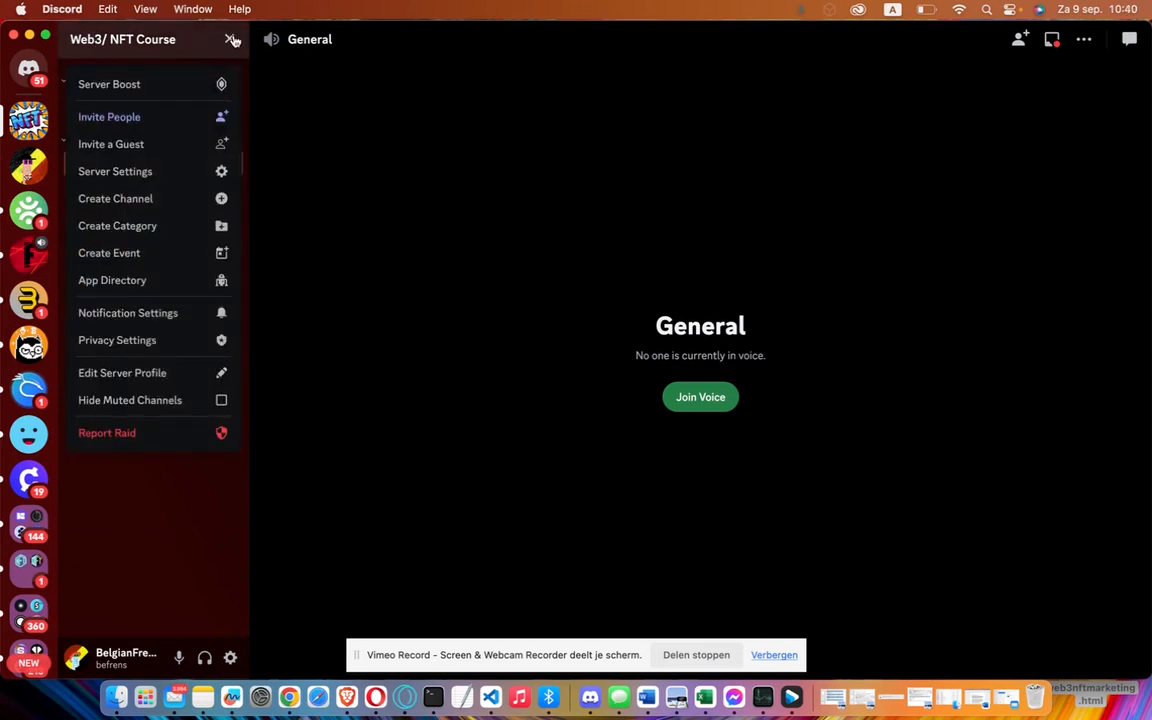
pyautogui.click(112, 172)
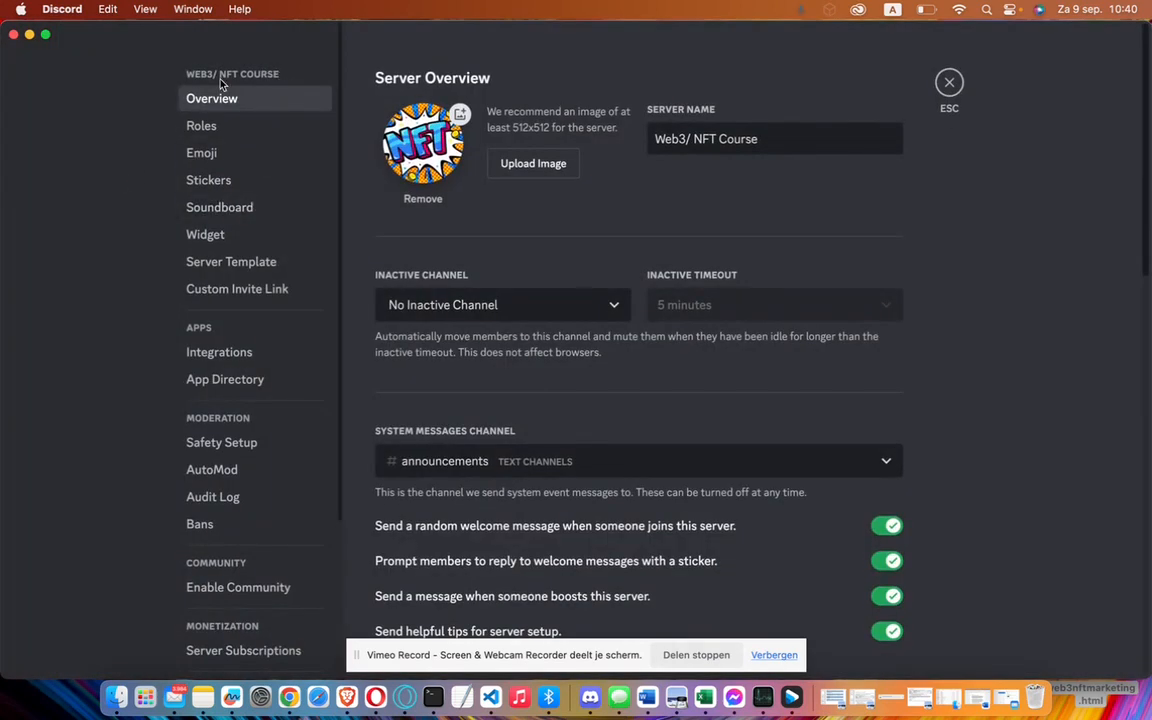
pyautogui.click(195, 124)
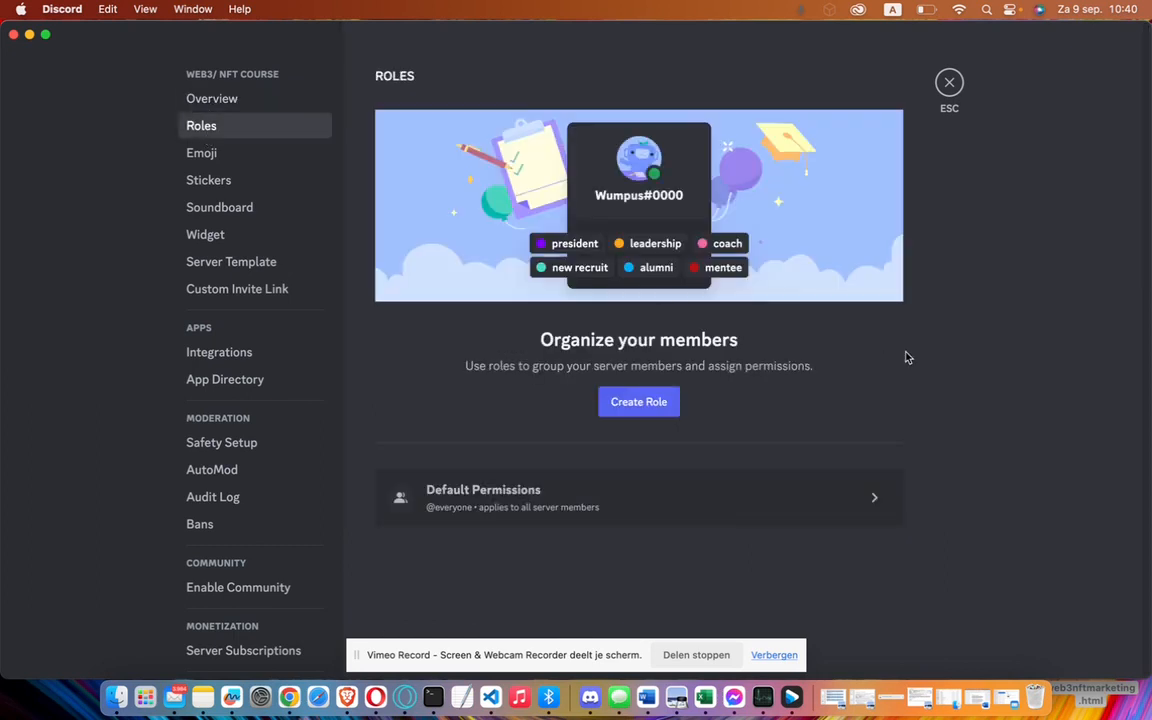
pyautogui.click(648, 401)
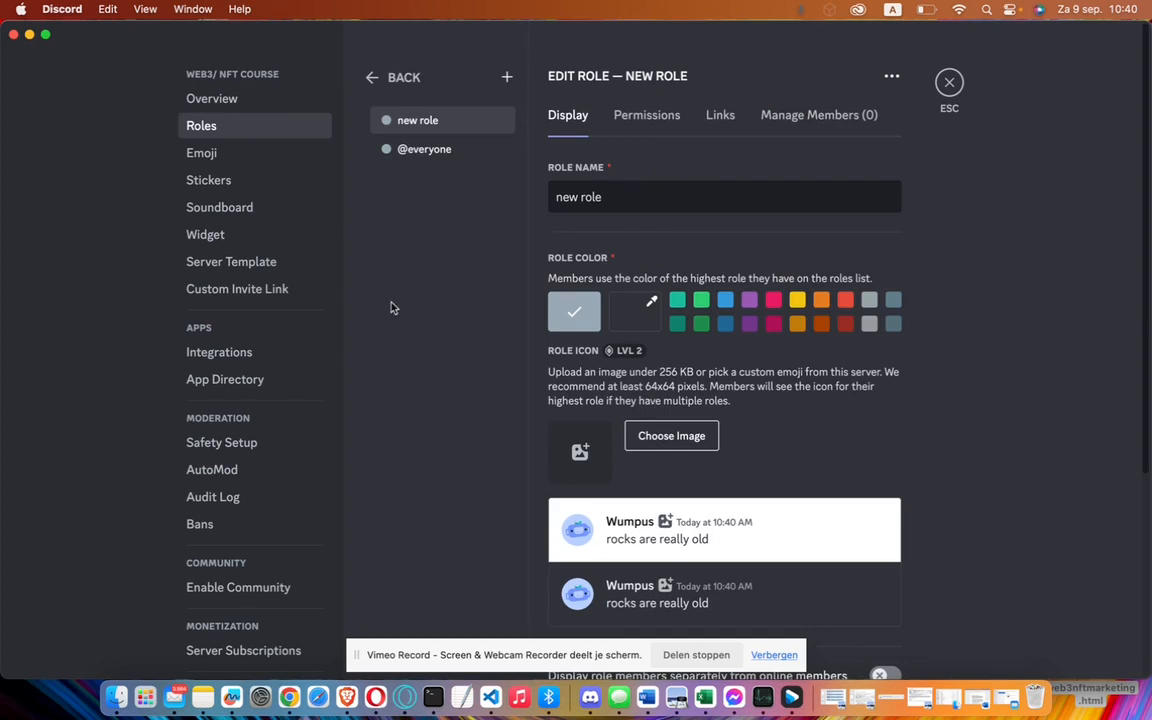
# Name the new role "verified"
pyautogui.doubleClick(643, 191)
pyautogui.press('super+a')
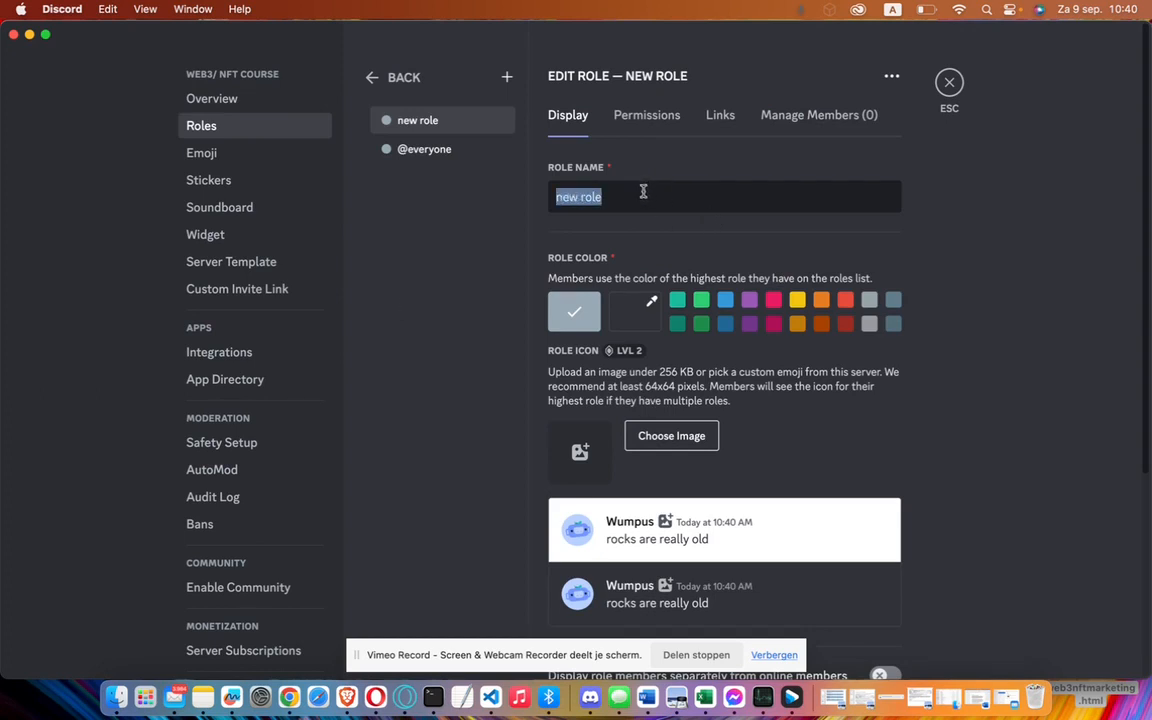
pyautogui.write('vereified')
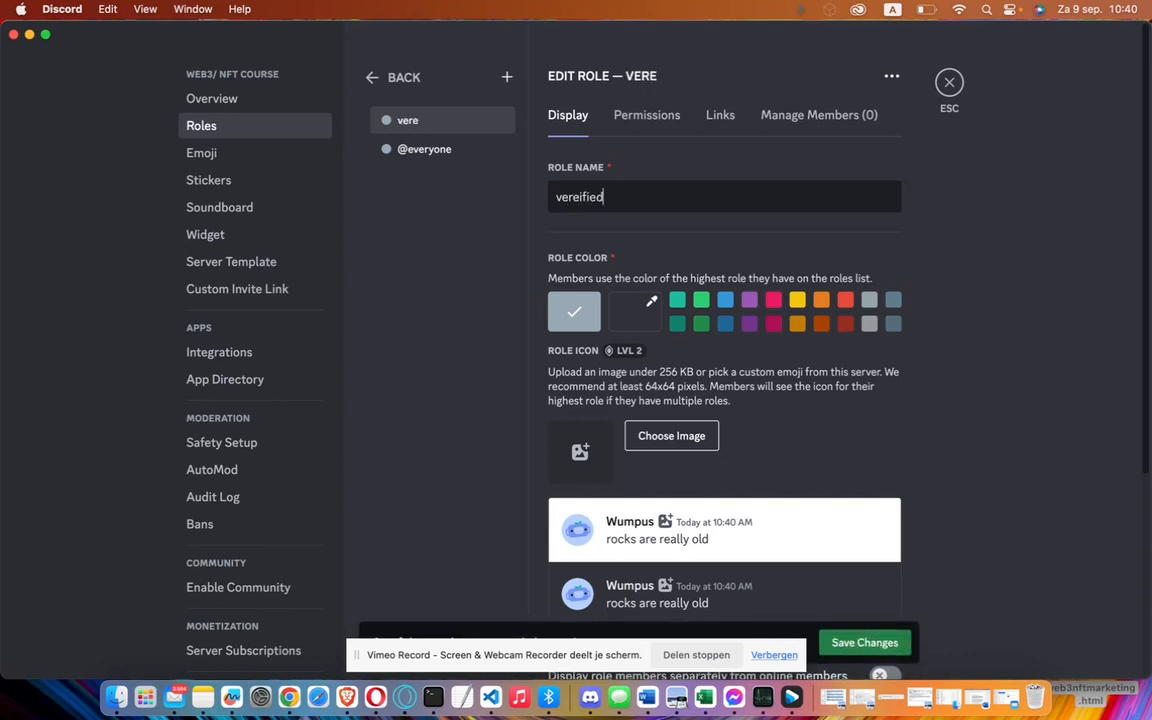
pyautogui.press('BackSpace')
pyautogui.press('BackSpace')
pyautogui.press('BackSpace')
pyautogui.press('BackSpace')
pyautogui.press('BackSpace')
pyautogui.press('BackSpace')
pyautogui.write('ified')
pyautogui.scroll(-3, 1080, 418)
pyautogui.scroll(3, 1080, 418)
# Give the verified role the dark green role color, review its display options and save the changes
pyautogui.click(701, 323)
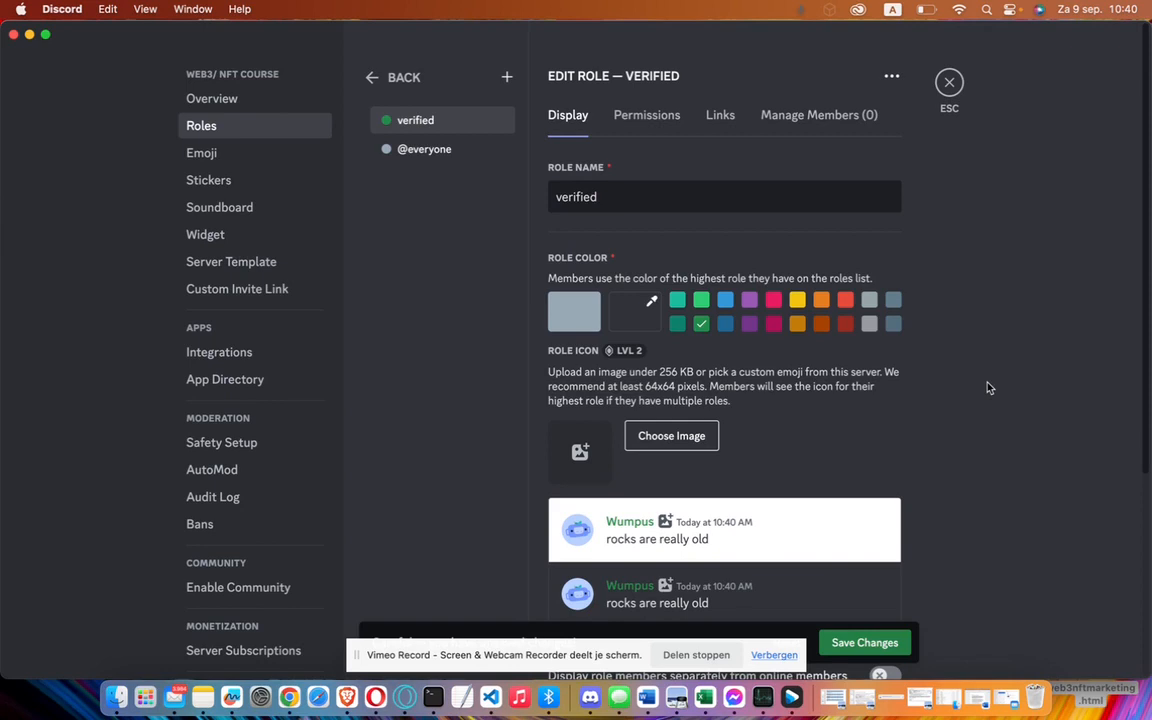
pyautogui.scroll(-8, 988, 388)
pyautogui.scroll(-1, 988, 388)
pyautogui.scroll(8, 988, 388)
pyautogui.scroll(-9, 988, 388)
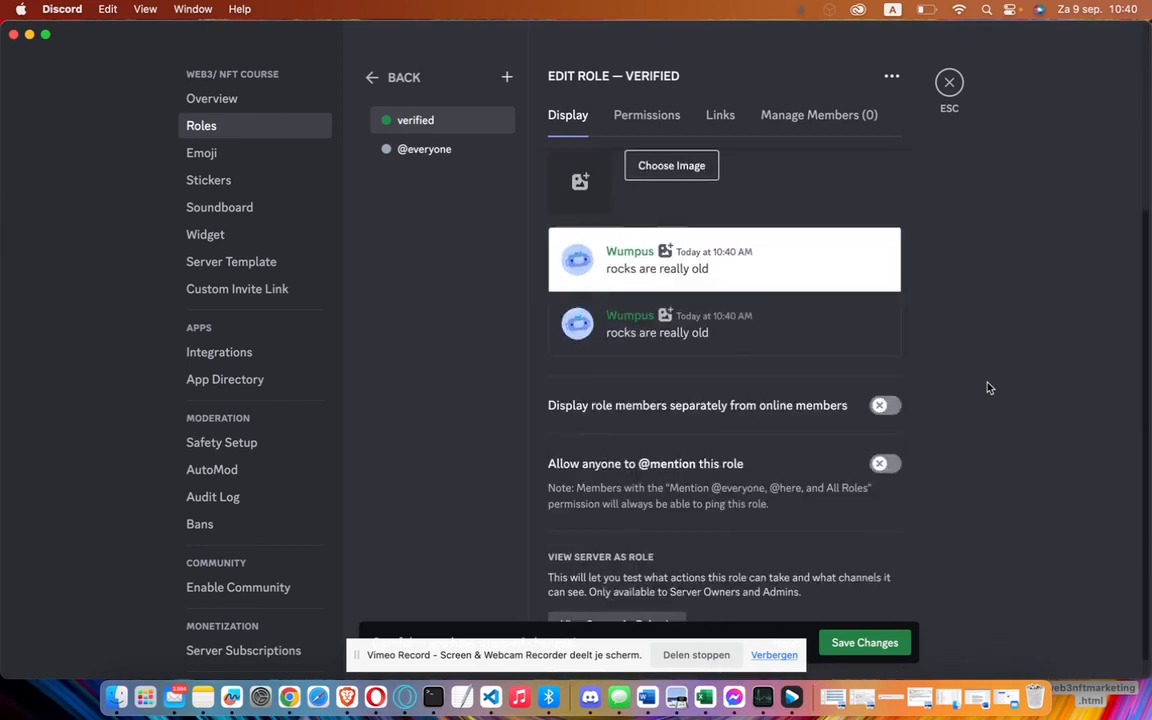
pyautogui.click(880, 643)
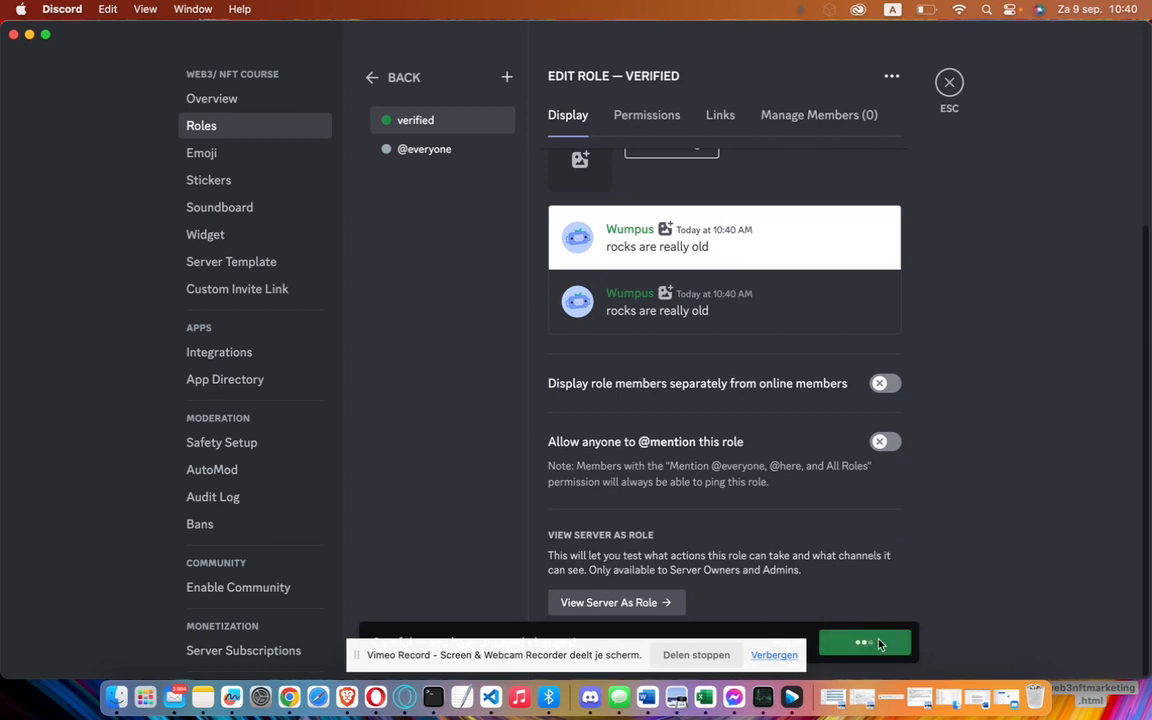
pyautogui.scroll(8, 977, 522)
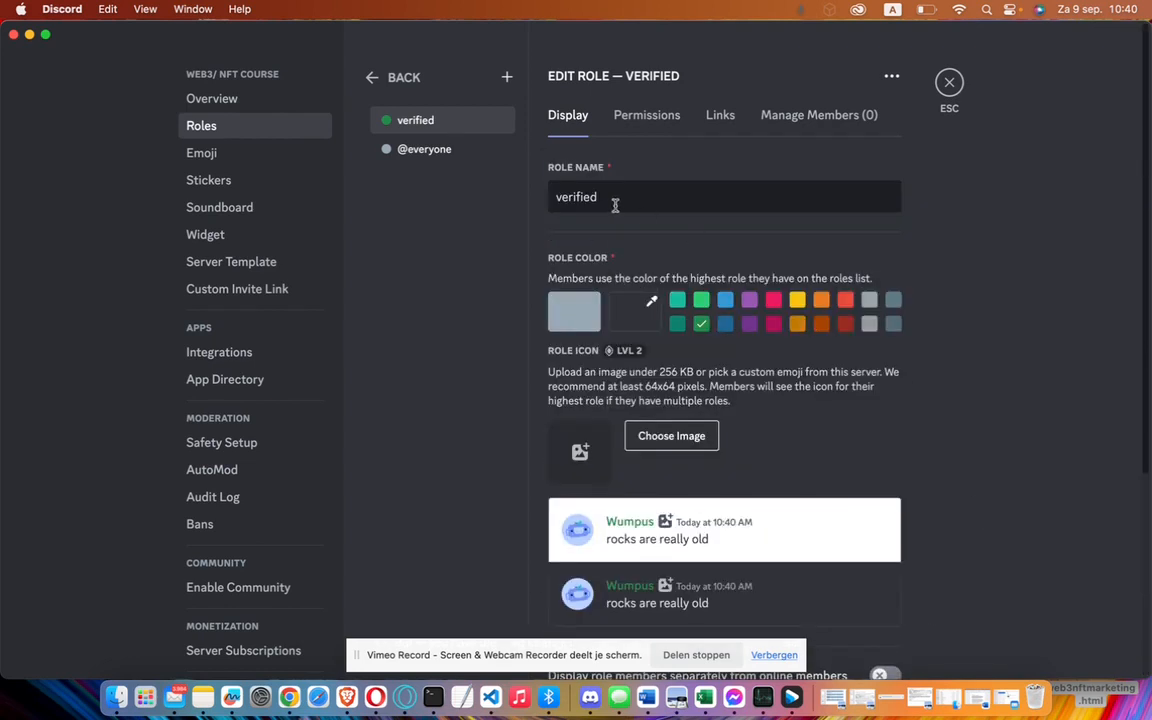
pyautogui.click(644, 122)
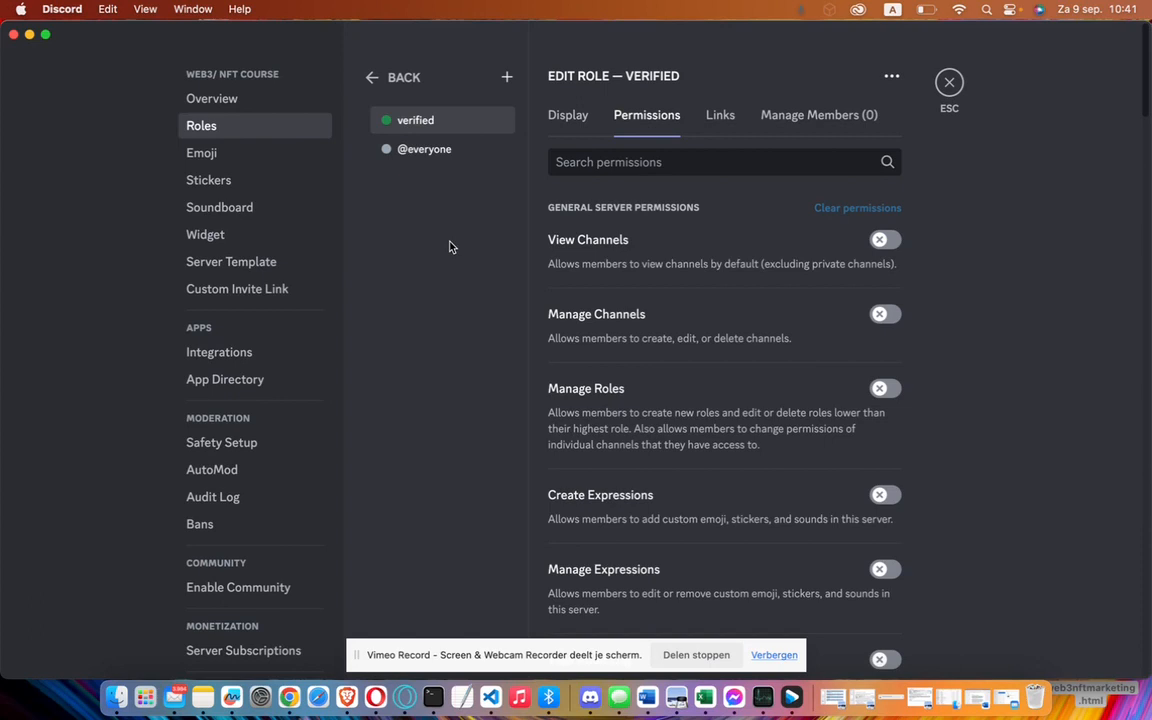
pyautogui.click(431, 151)
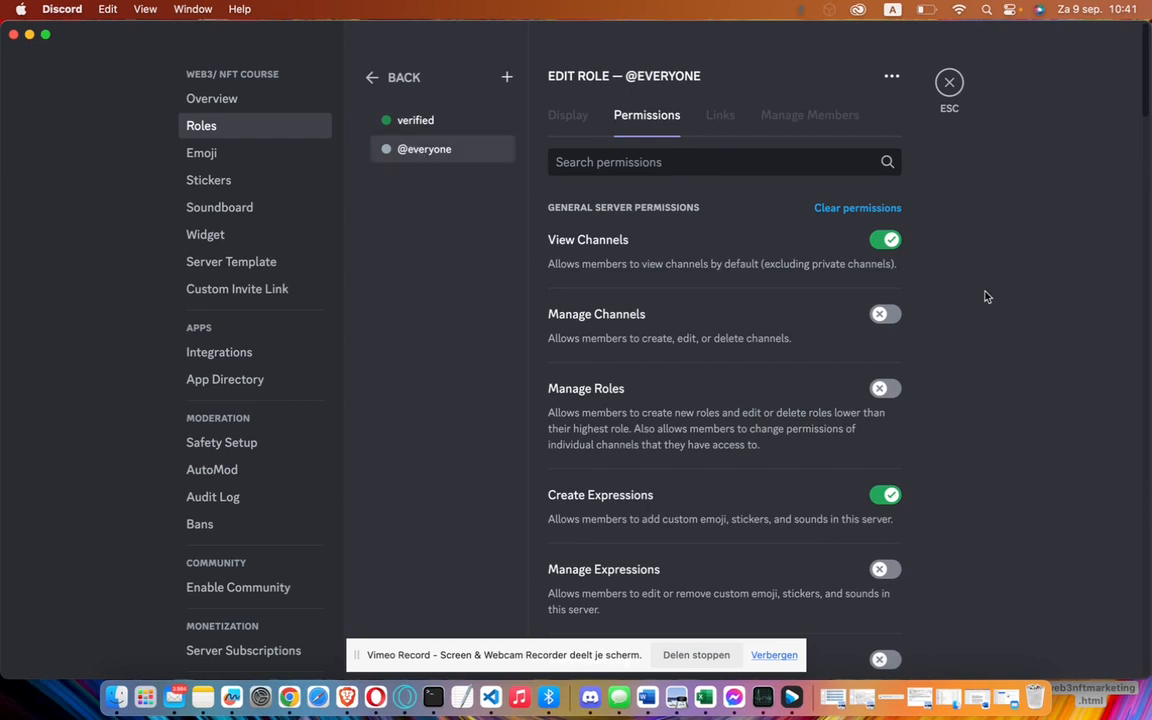
pyautogui.scroll(-1, 1022, 318)
pyautogui.scroll(1, 1022, 318)
pyautogui.scroll(-1, 1060, 323)
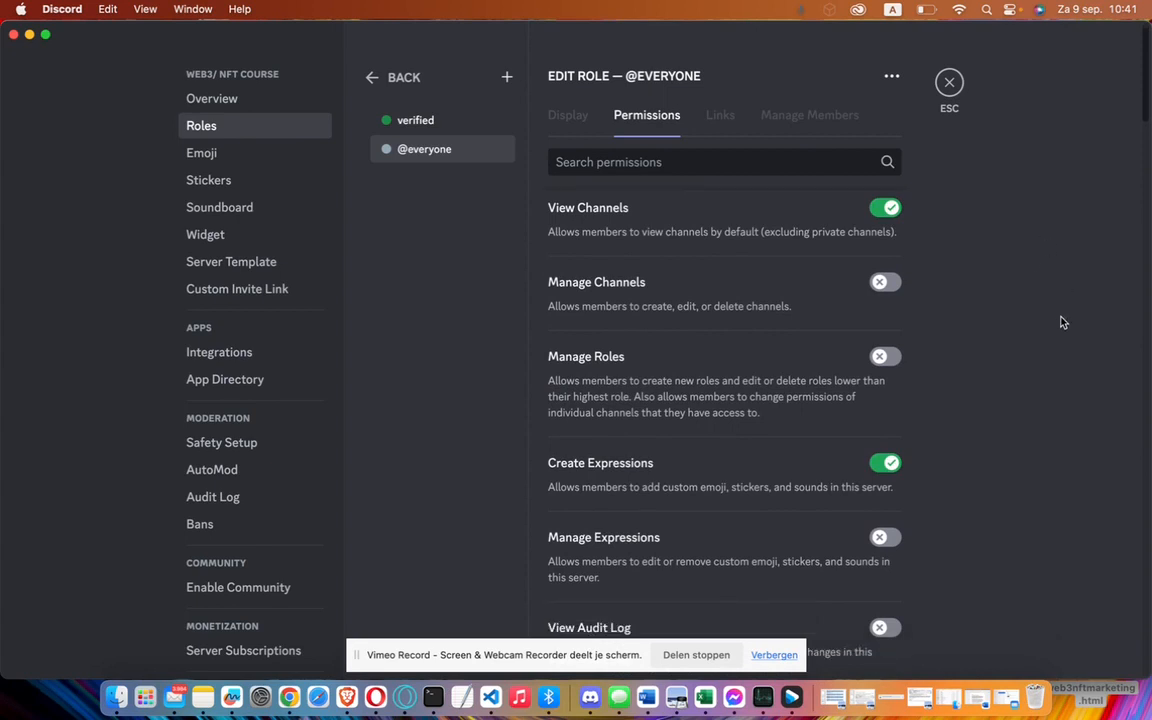
pyautogui.scroll(1, 1063, 322)
pyautogui.scroll(-1, 1063, 322)
pyautogui.scroll(1, 1063, 322)
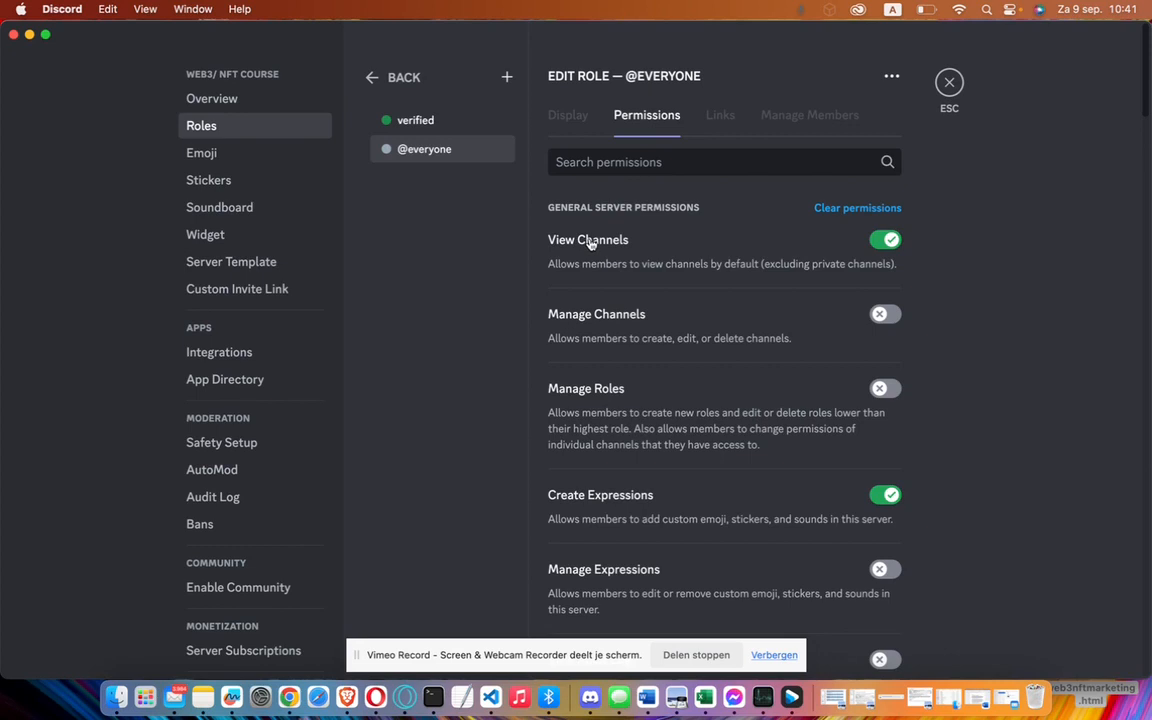
pyautogui.scroll(-2, 1003, 386)
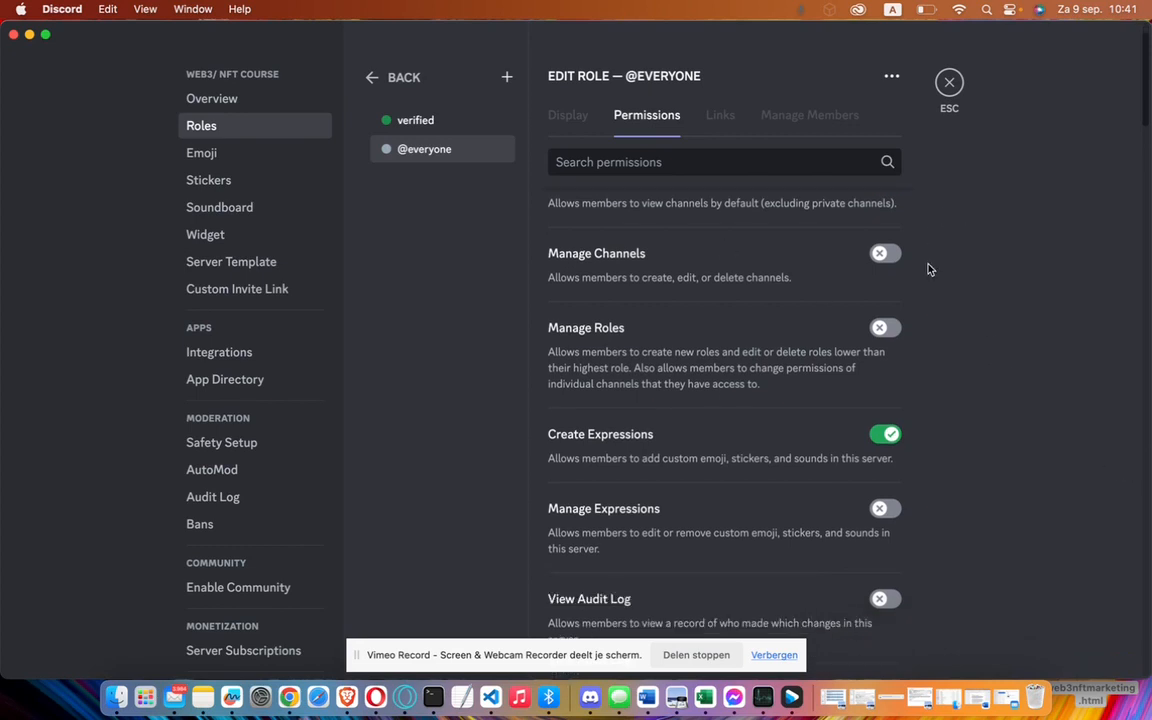
pyautogui.scroll(2, 930, 236)
pyautogui.click(889, 318)
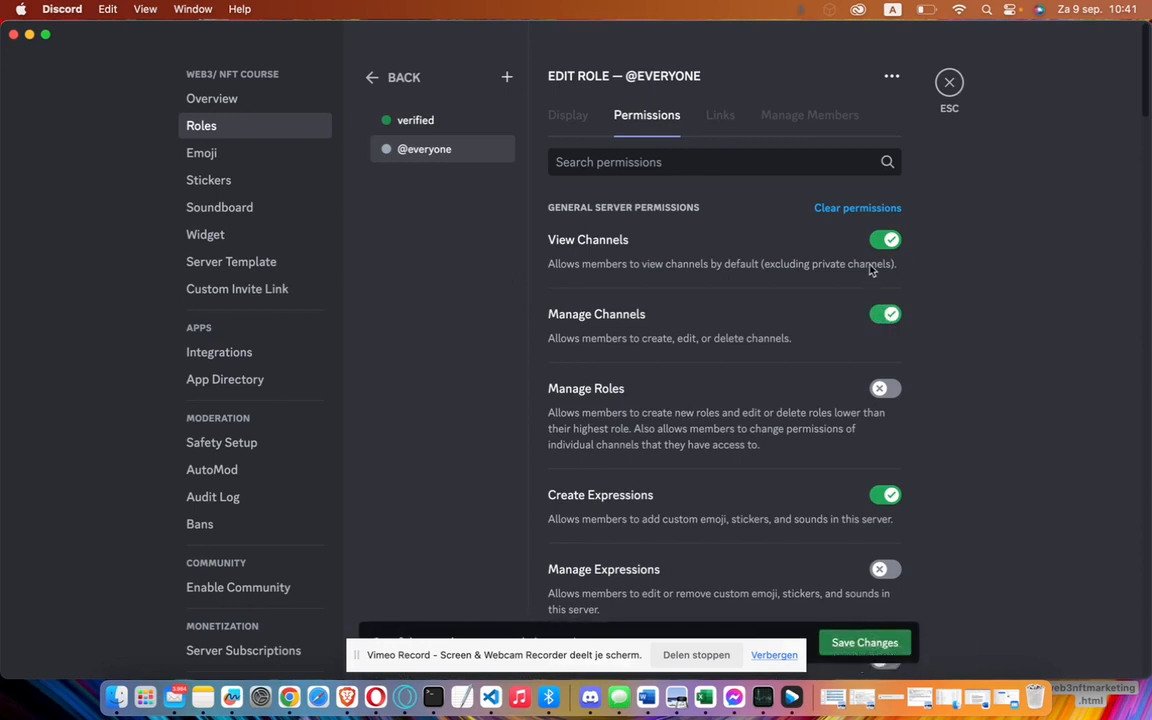
pyautogui.click(884, 314)
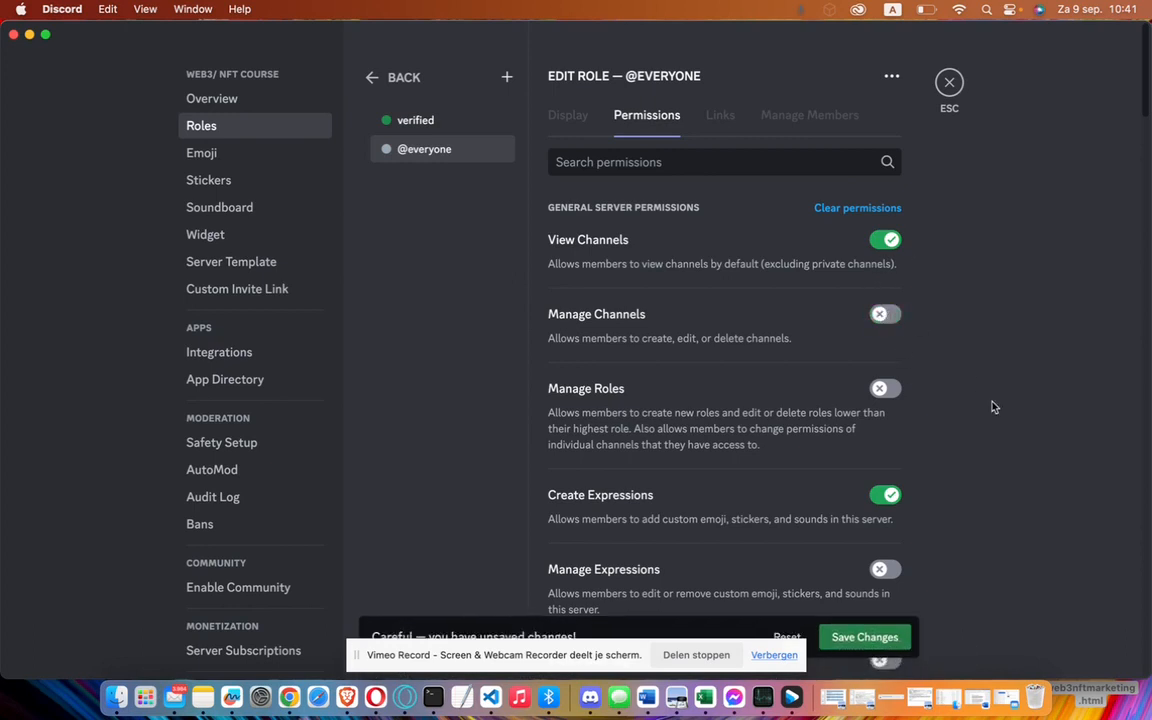
pyautogui.scroll(-3, 960, 370)
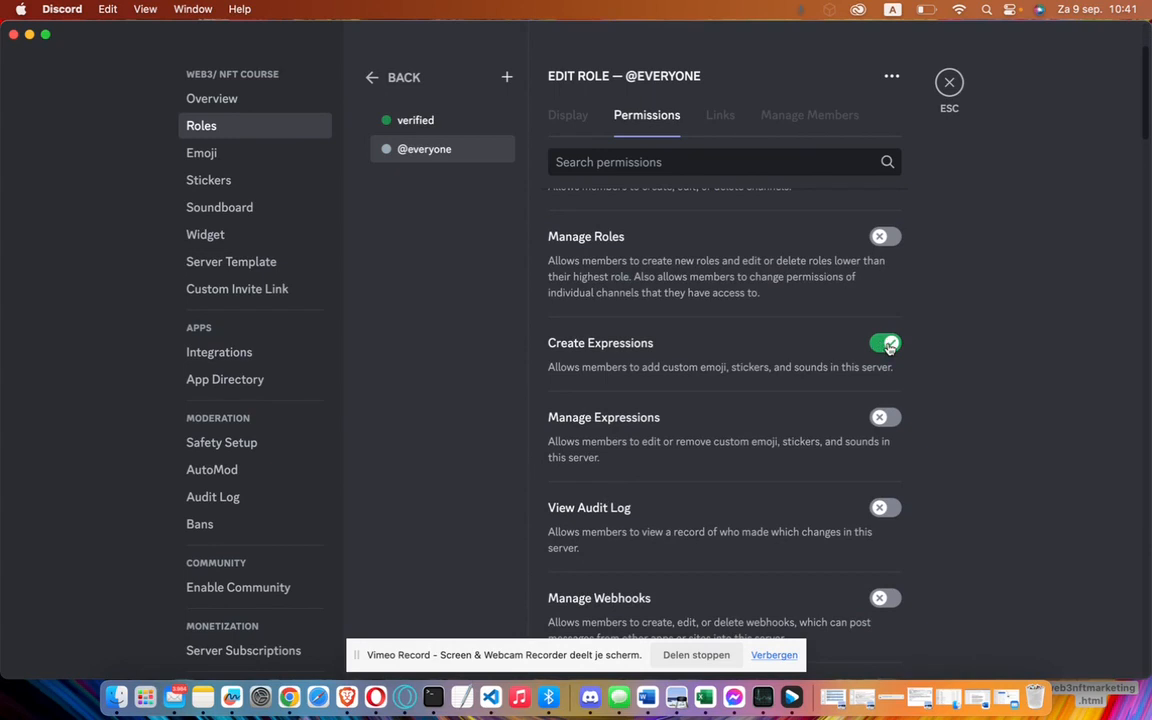
pyautogui.click(885, 344)
pyautogui.scroll(-10, 938, 434)
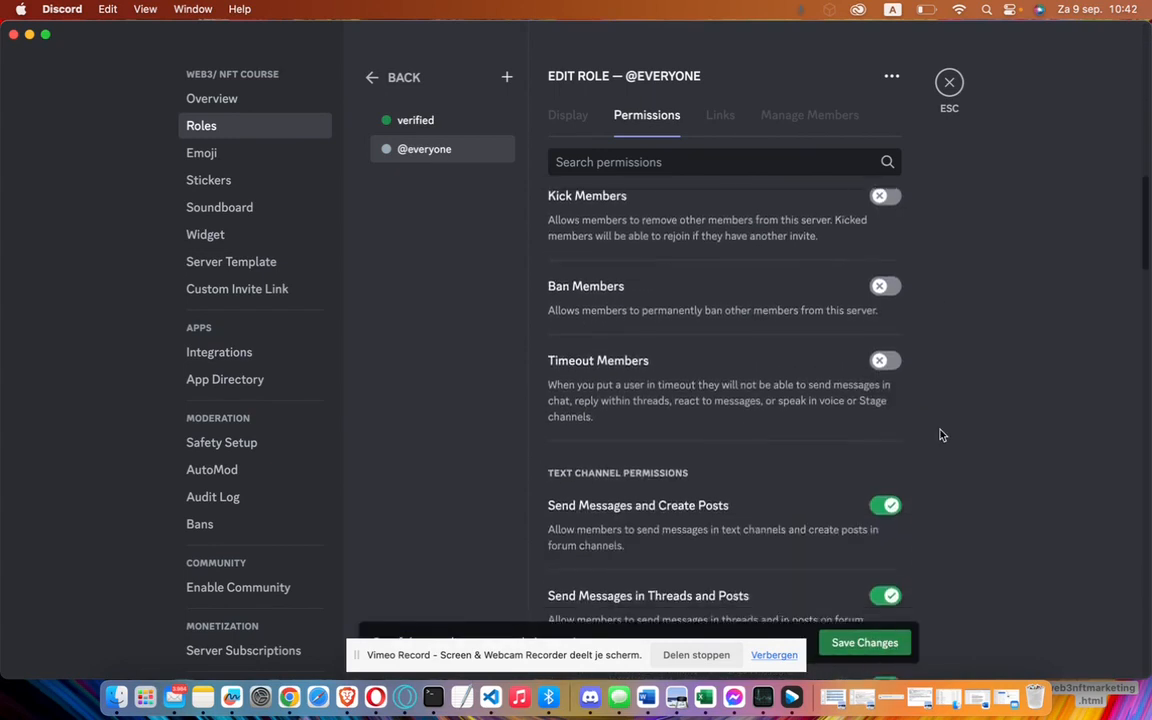
pyautogui.click(890, 272)
pyautogui.click(891, 346)
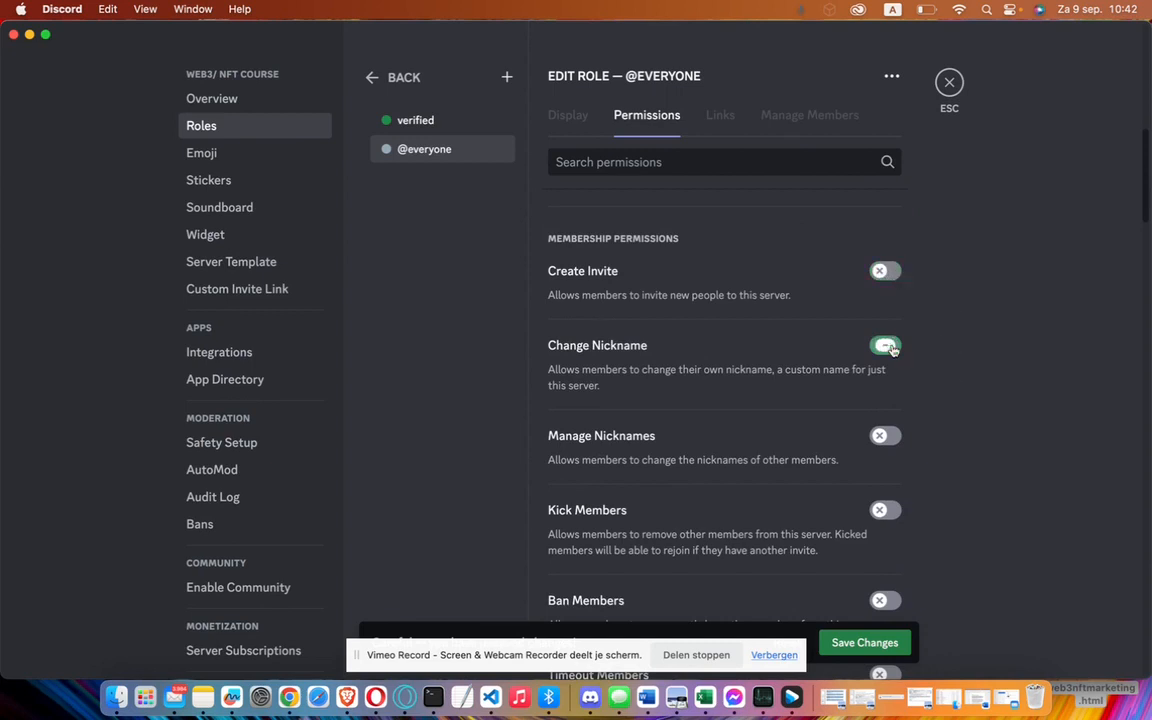
pyautogui.scroll(-10, 954, 386)
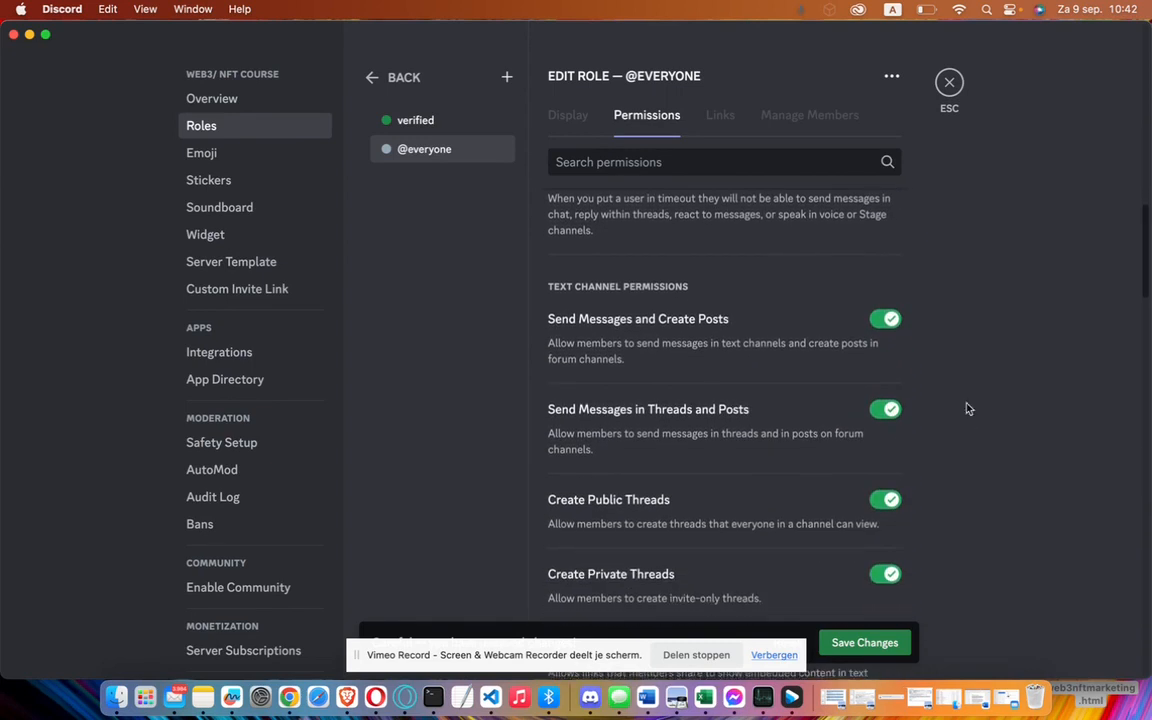
pyautogui.click(888, 322)
pyautogui.scroll(-4, 951, 380)
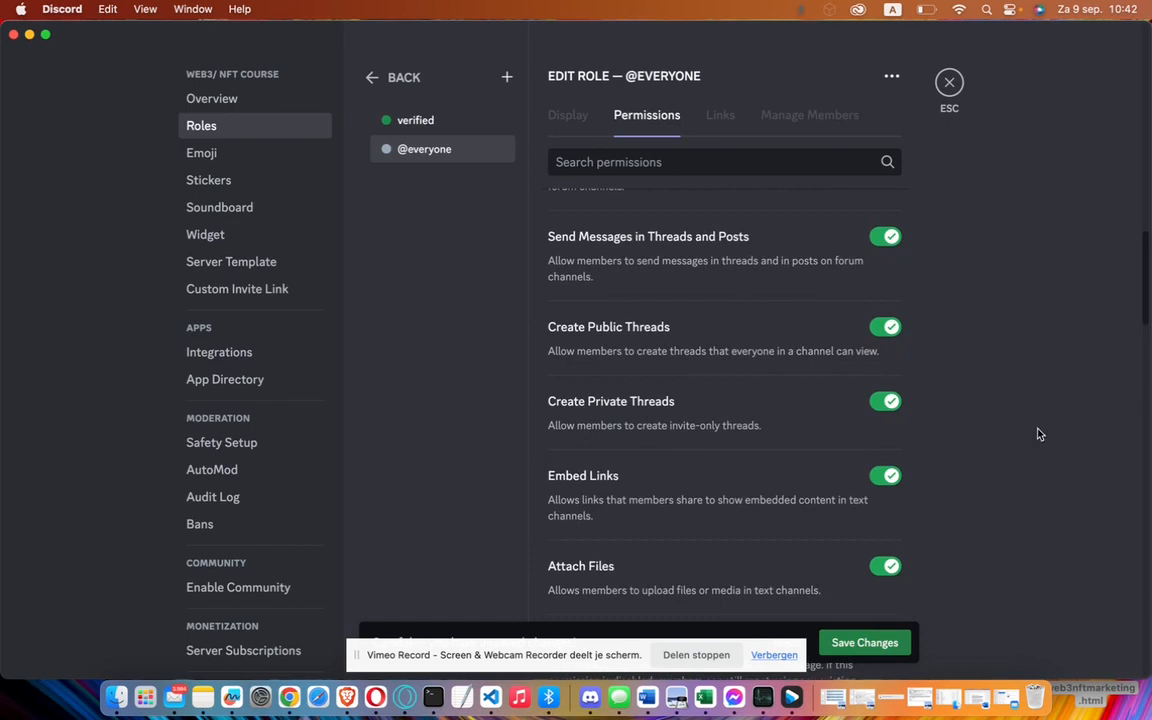
pyautogui.scroll(1, 1038, 434)
pyautogui.click(891, 284)
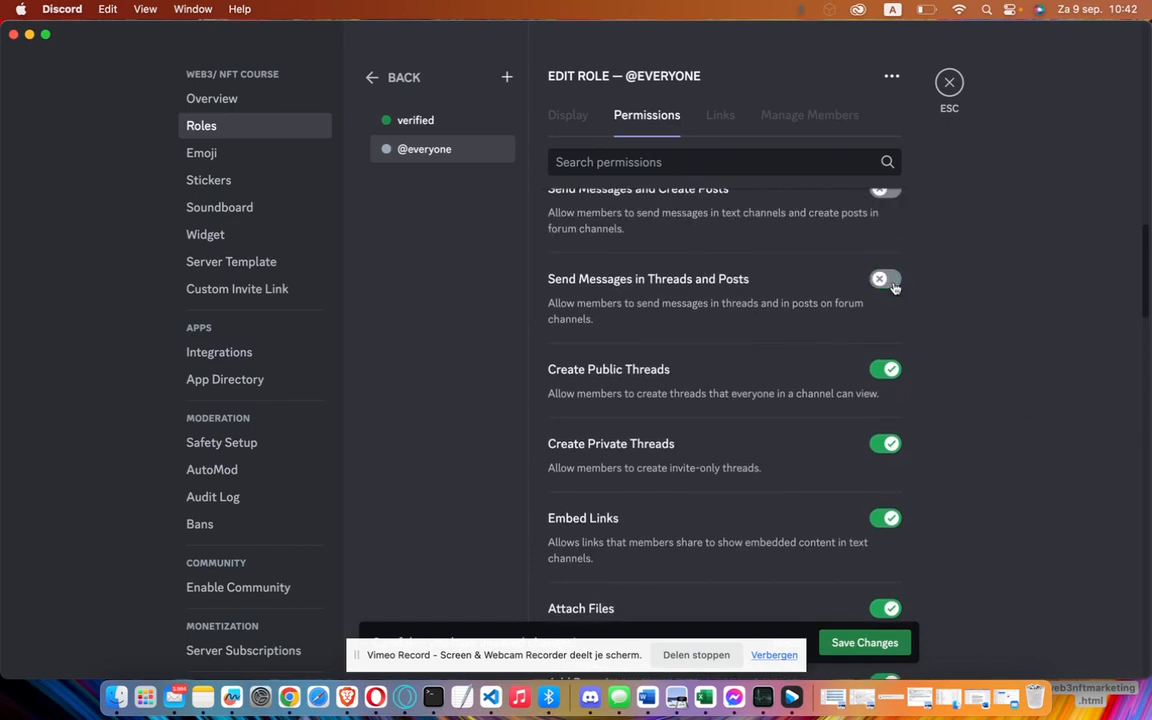
pyautogui.scroll(1, 982, 337)
pyautogui.click(903, 390)
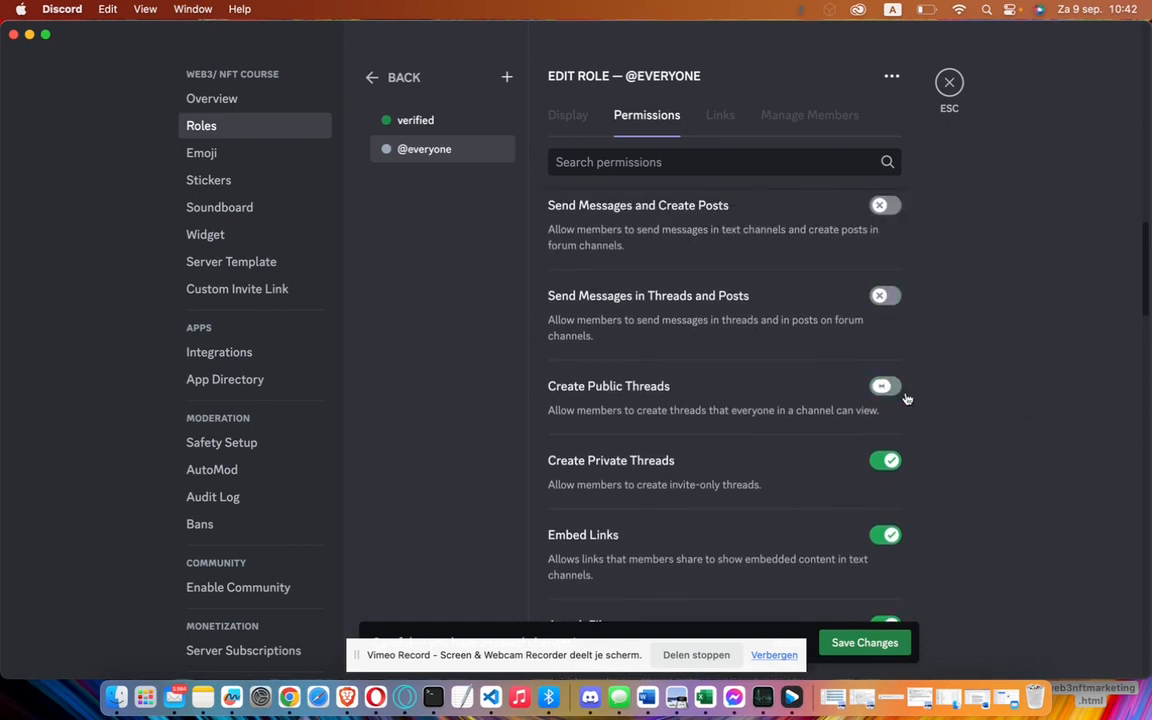
pyautogui.scroll(-2, 981, 475)
pyautogui.click(886, 372)
pyautogui.click(883, 441)
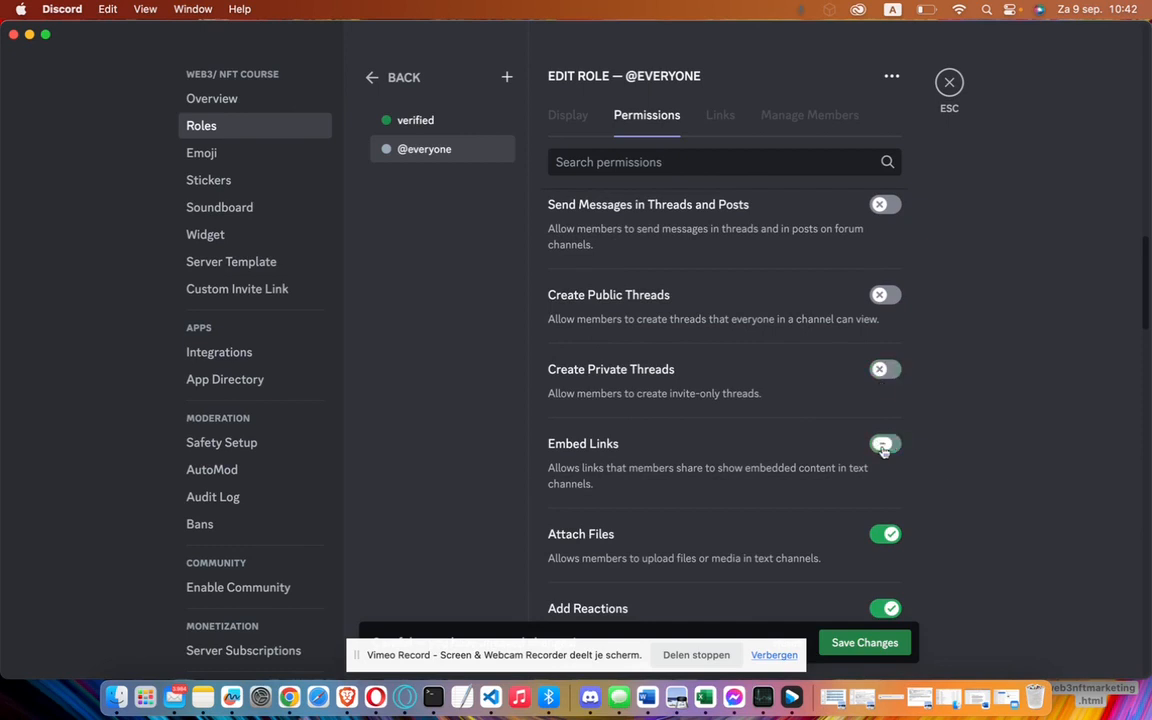
pyautogui.scroll(-4, 933, 476)
pyautogui.click(886, 329)
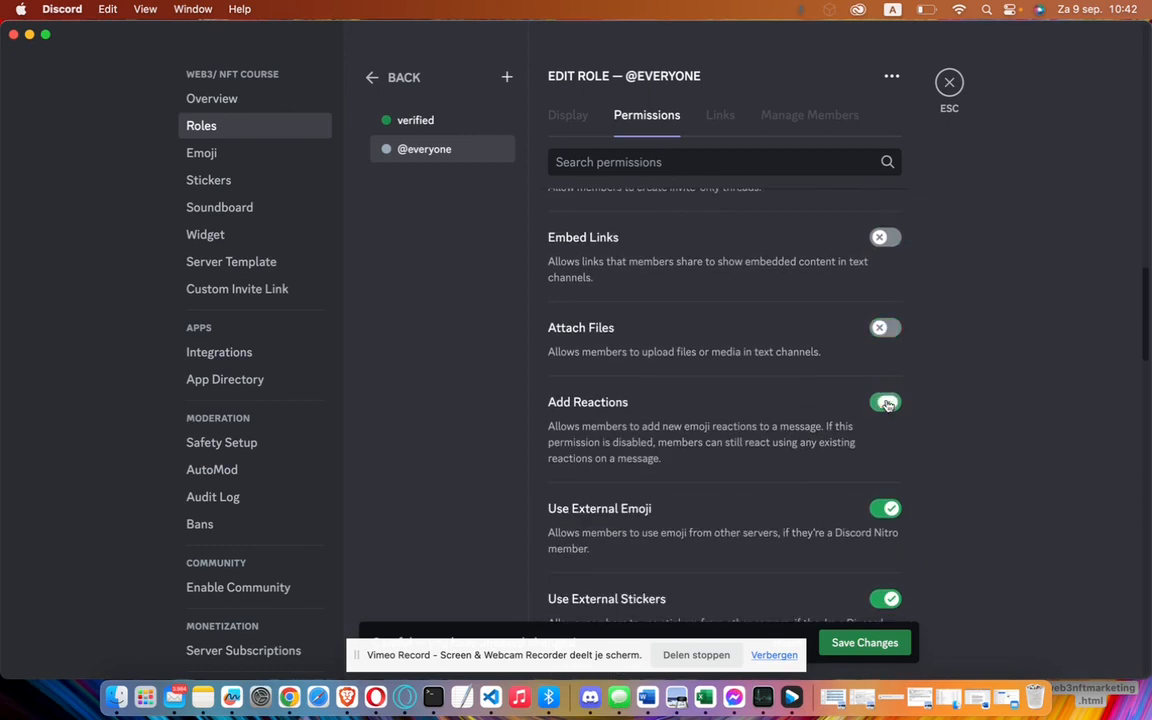
pyautogui.click(886, 401)
pyautogui.scroll(-3, 933, 473)
pyautogui.click(888, 333)
pyautogui.scroll(-2, 975, 447)
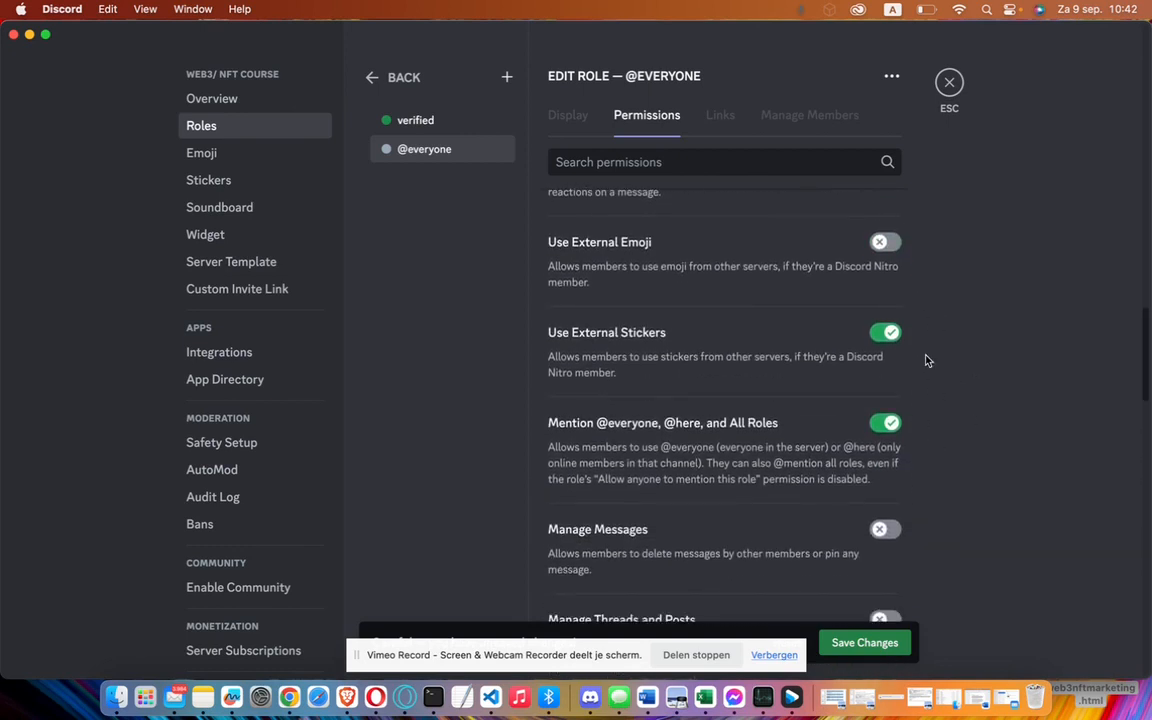
pyautogui.click(886, 332)
pyautogui.scroll(-5, 937, 486)
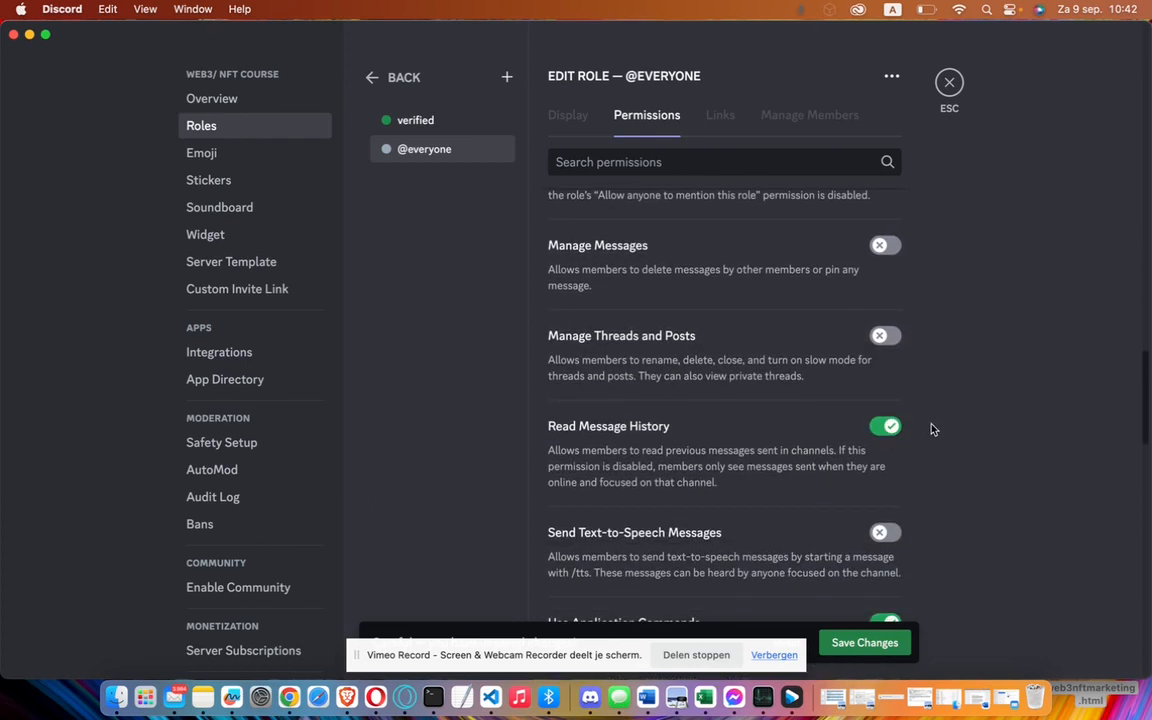
pyautogui.scroll(-2, 931, 429)
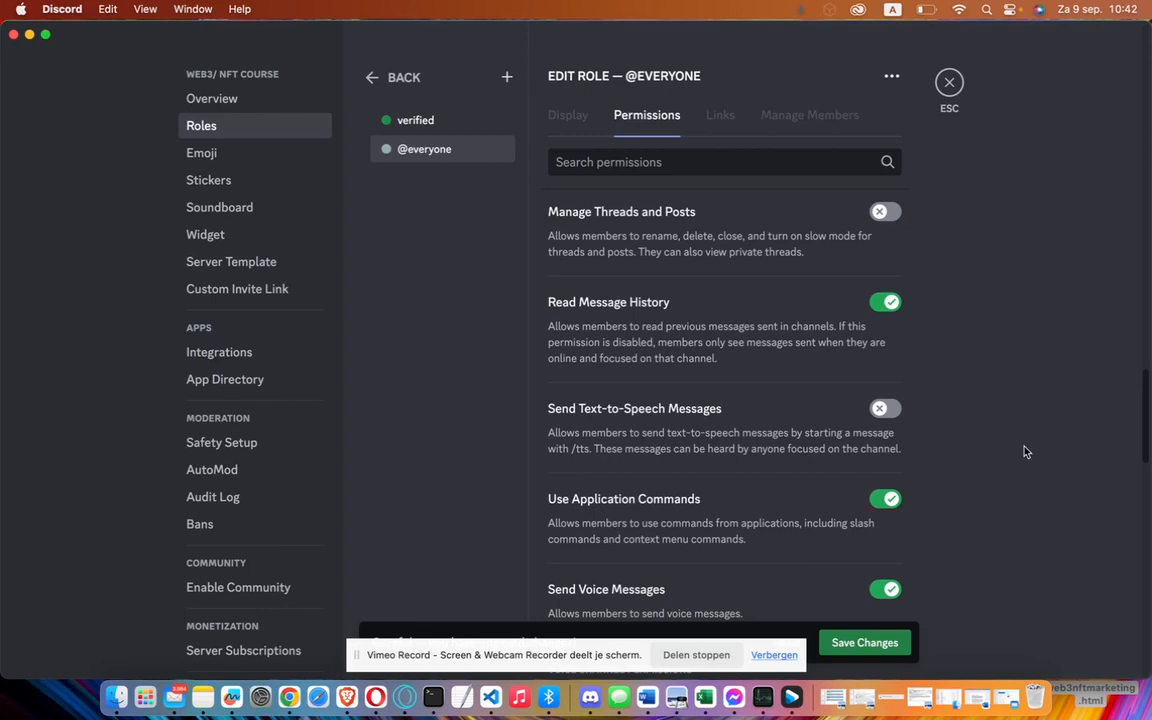
pyautogui.scroll(-3, 1024, 452)
pyautogui.scroll(4, 1024, 452)
pyautogui.scroll(-2, 951, 452)
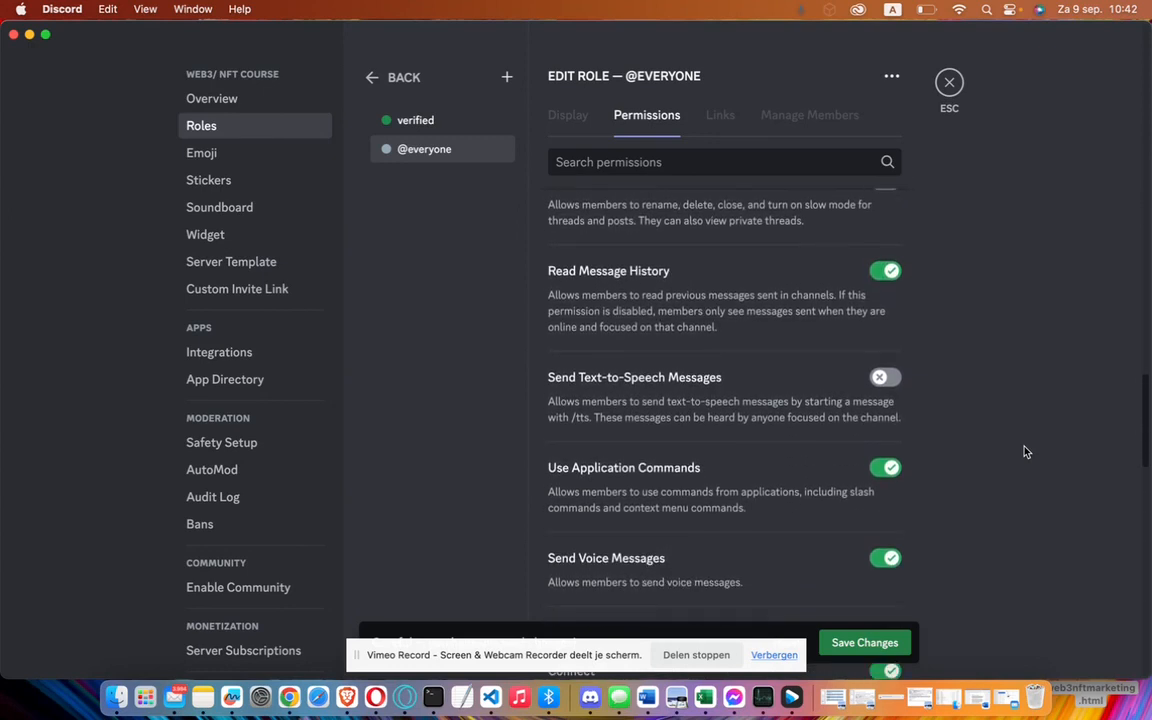
pyautogui.scroll(-1, 949, 385)
pyautogui.scroll(-2, 949, 385)
pyautogui.click(886, 293)
pyautogui.click(888, 384)
pyautogui.click(887, 497)
pyautogui.scroll(-5, 964, 506)
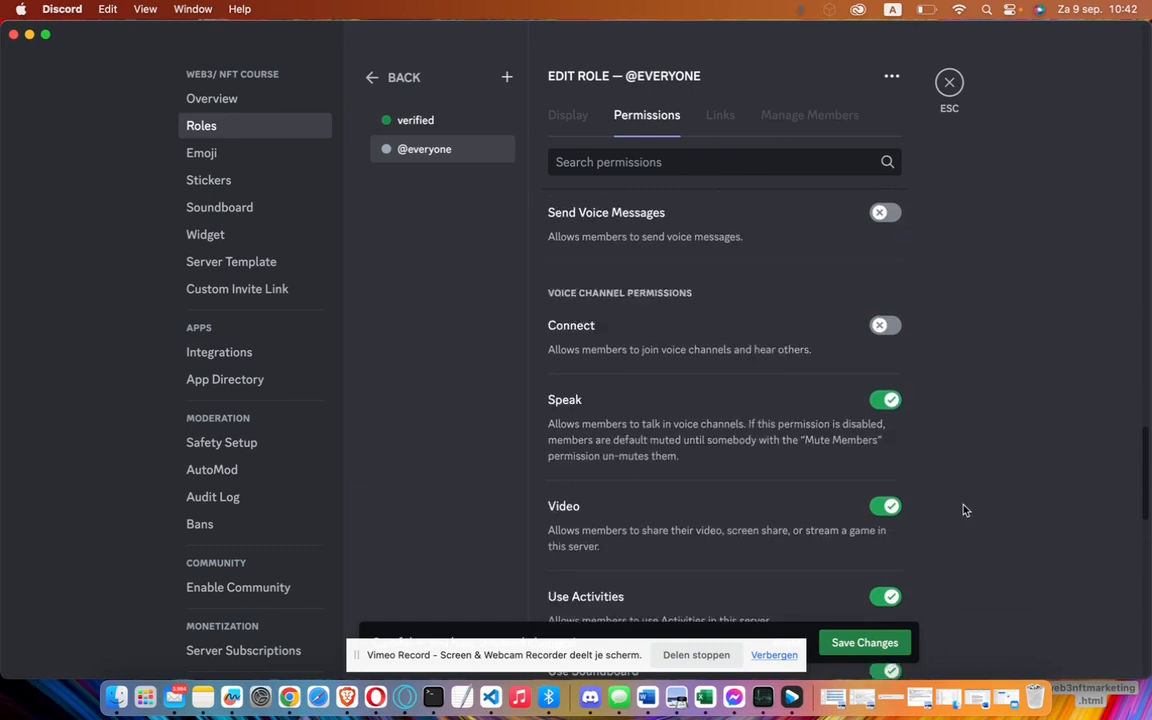
pyautogui.click(889, 228)
pyautogui.click(886, 331)
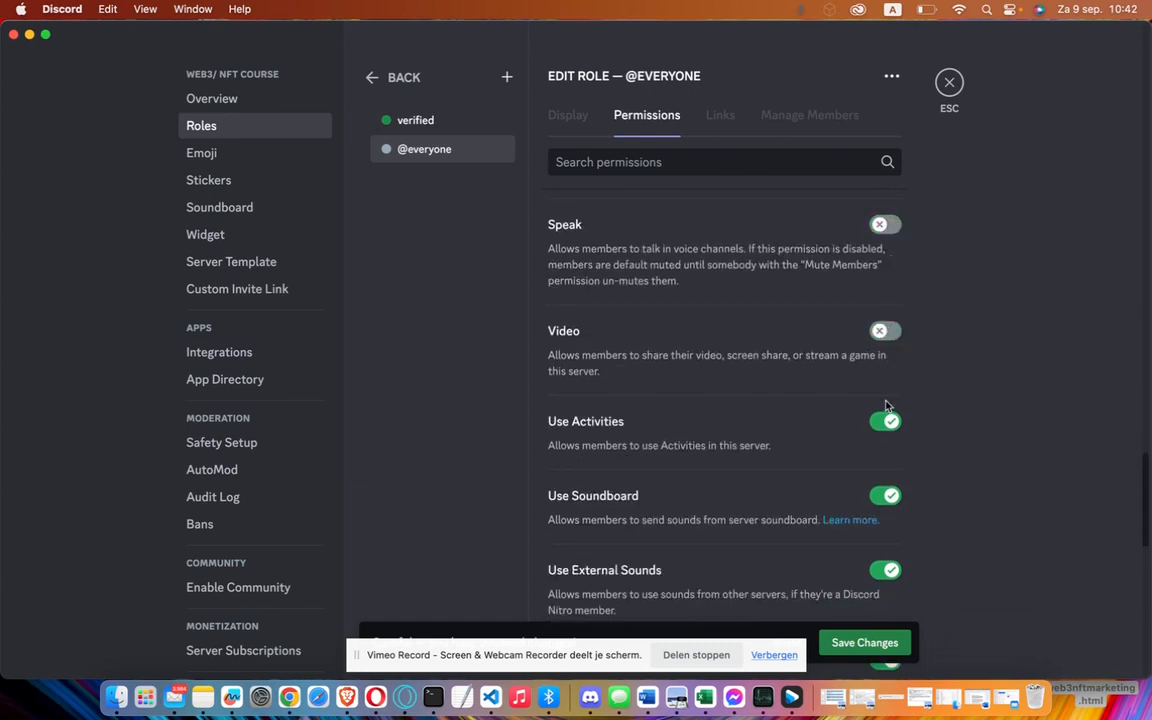
pyautogui.click(886, 421)
pyautogui.click(886, 497)
pyautogui.scroll(-3, 956, 517)
pyautogui.click(886, 398)
pyautogui.click(886, 488)
pyautogui.scroll(-9, 938, 505)
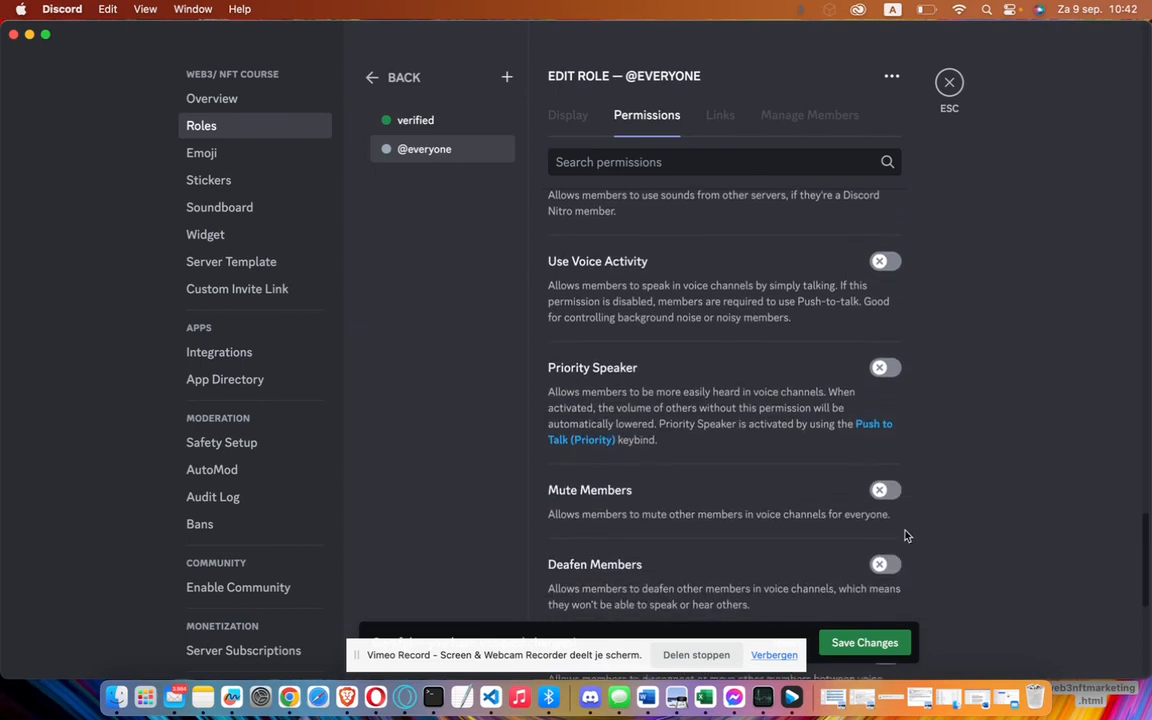
pyautogui.scroll(-2, 940, 465)
pyautogui.click(885, 412)
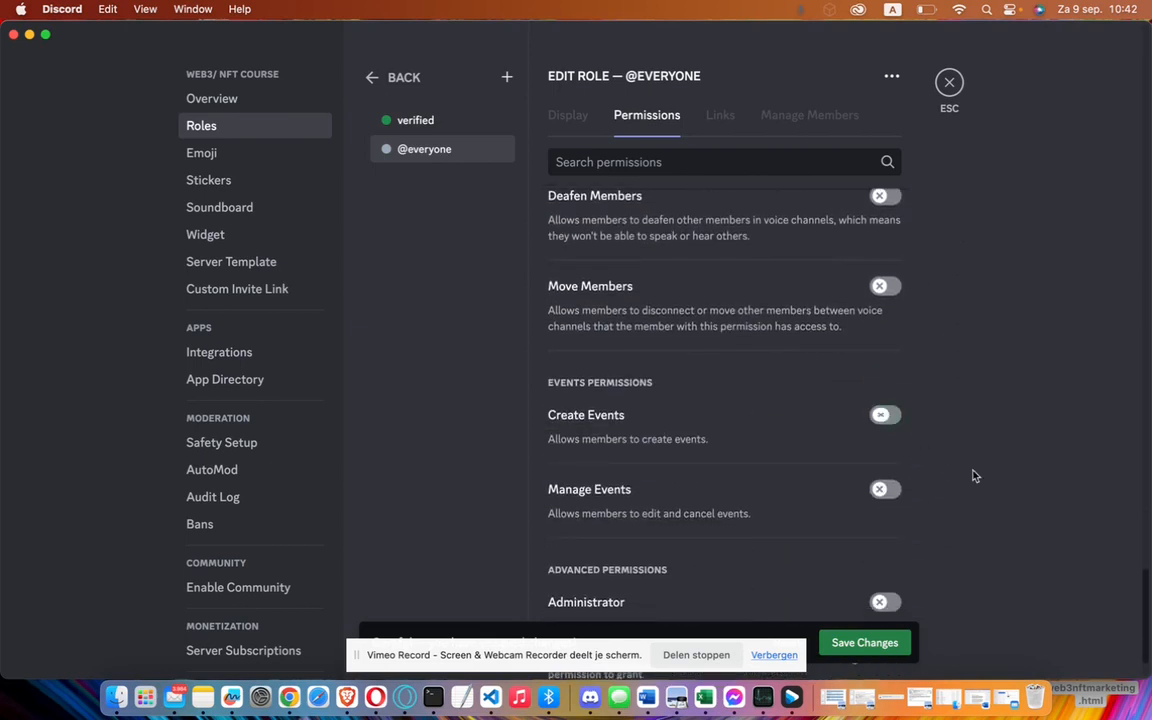
pyautogui.scroll(-2, 965, 465)
pyautogui.scroll(20, 975, 476)
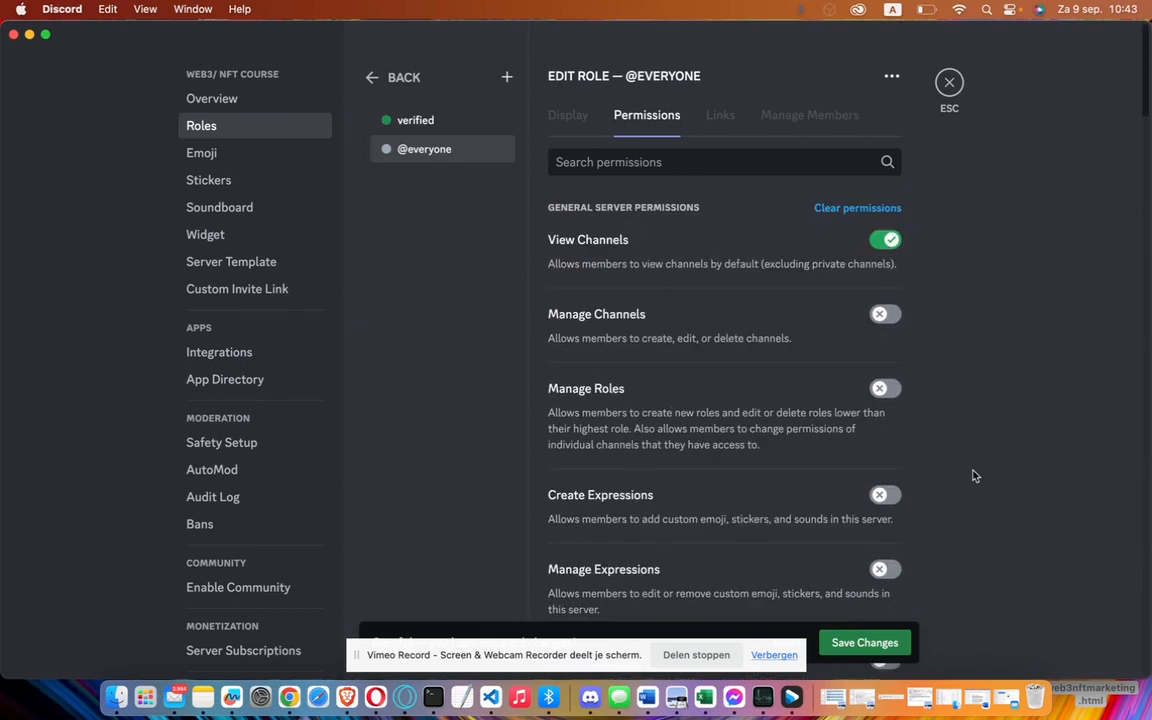
pyautogui.scroll(-12, 1000, 340)
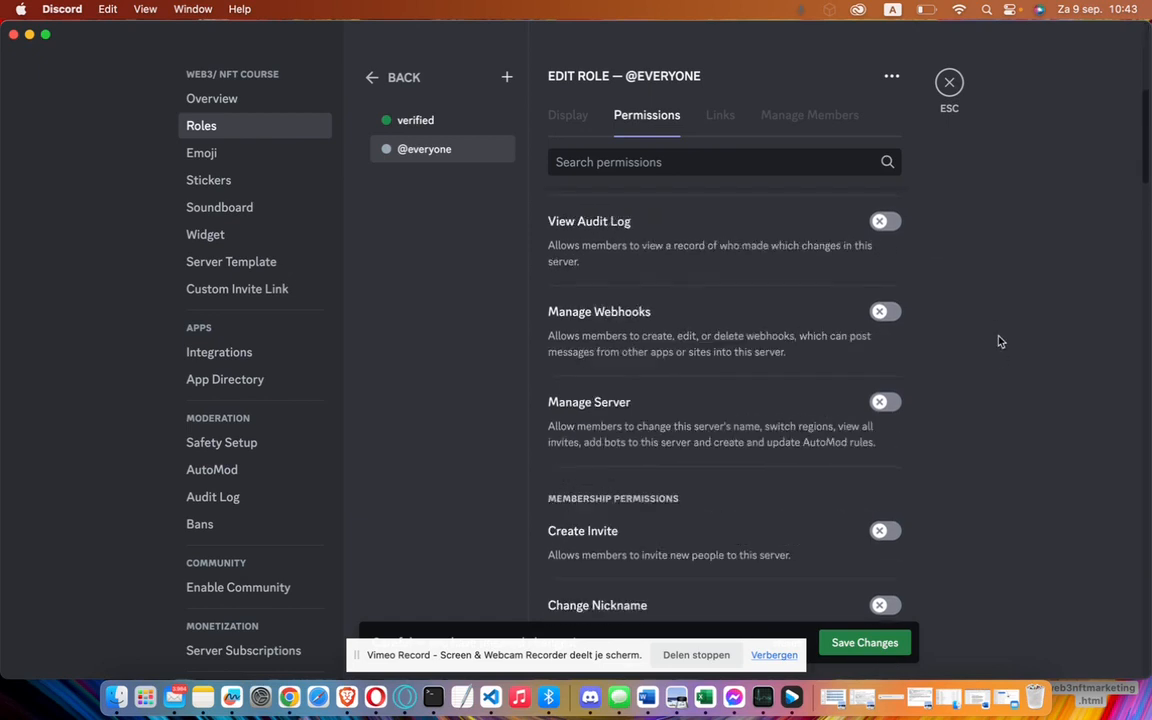
pyautogui.scroll(-15, 1000, 342)
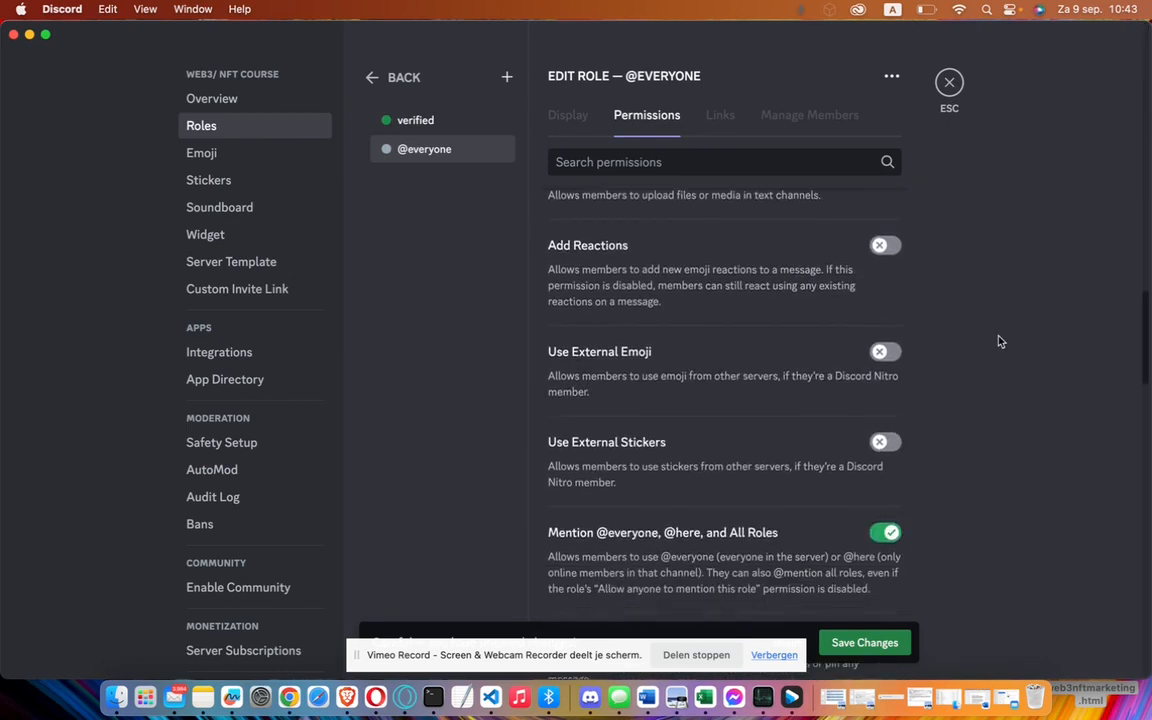
pyautogui.scroll(5, 1005, 420)
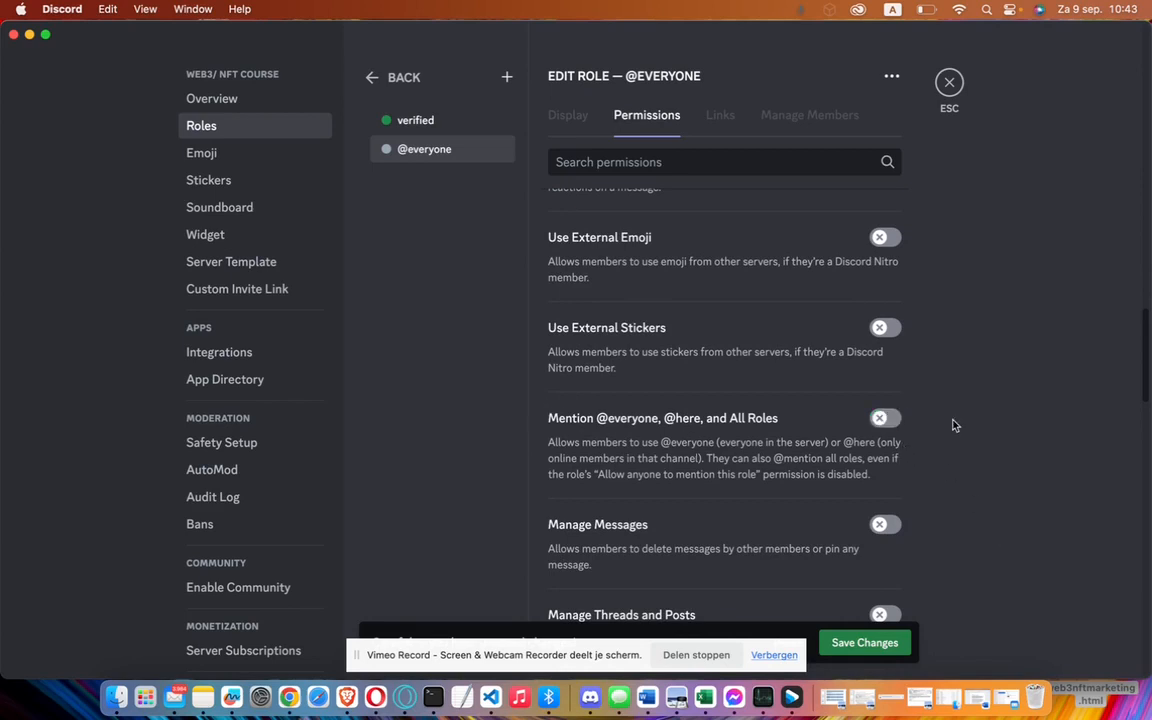
pyautogui.scroll(-4, 955, 426)
pyautogui.scroll(-3, 955, 426)
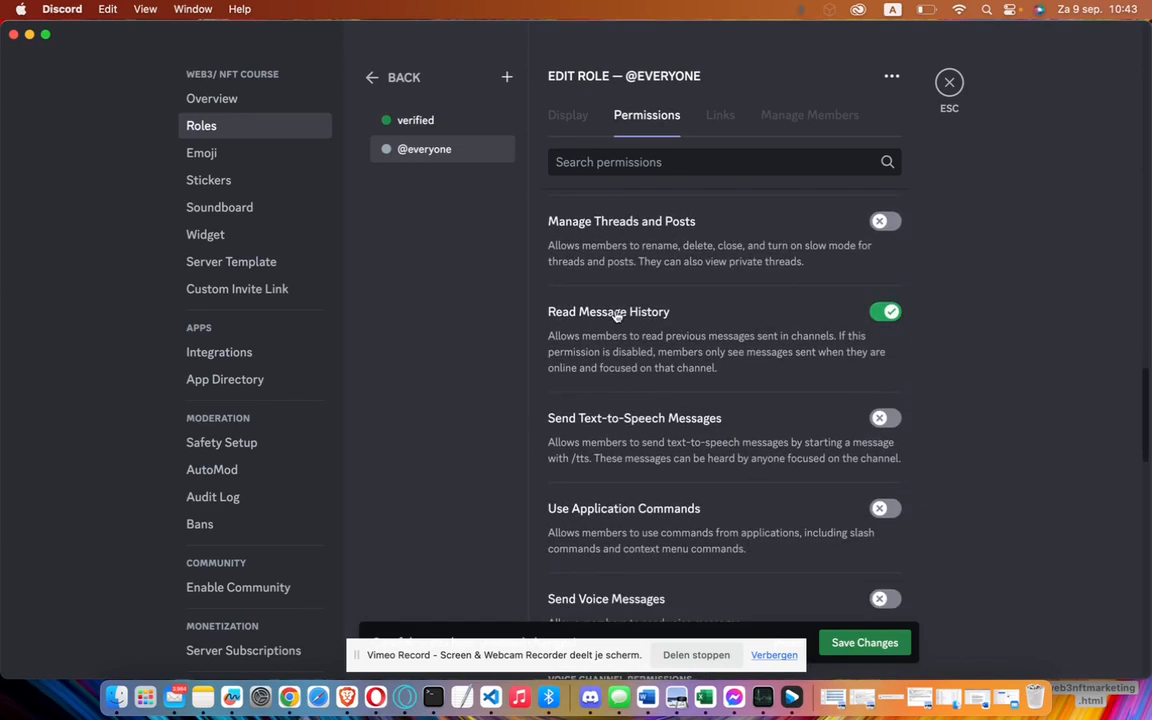
pyautogui.scroll(-6, 1056, 364)
pyautogui.scroll(8, 1054, 363)
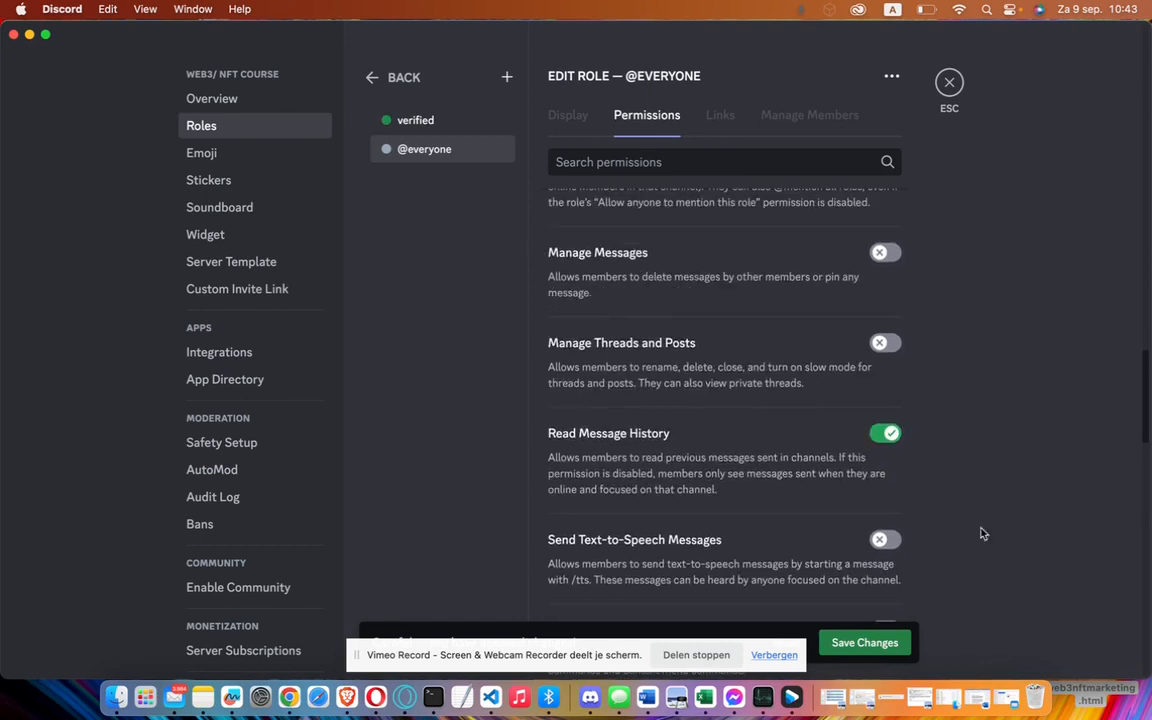
pyautogui.click(851, 644)
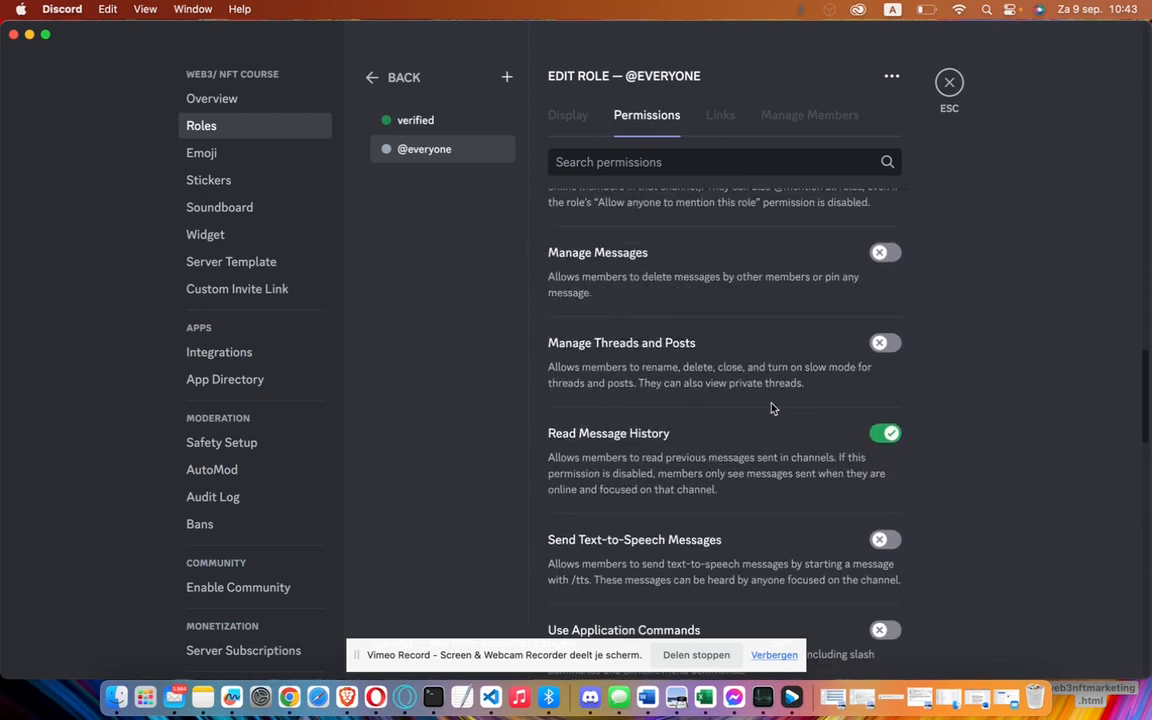
# Turn on the View Channels permission for the verified role
pyautogui.click(425, 119)
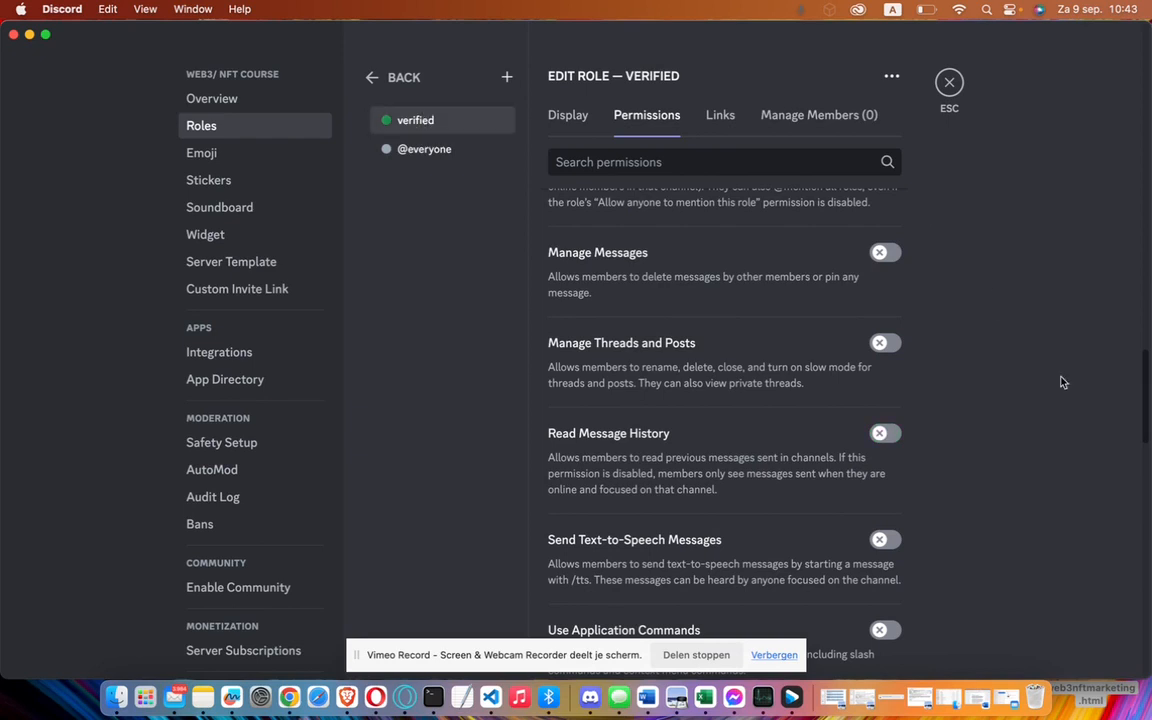
pyautogui.scroll(10, 1062, 382)
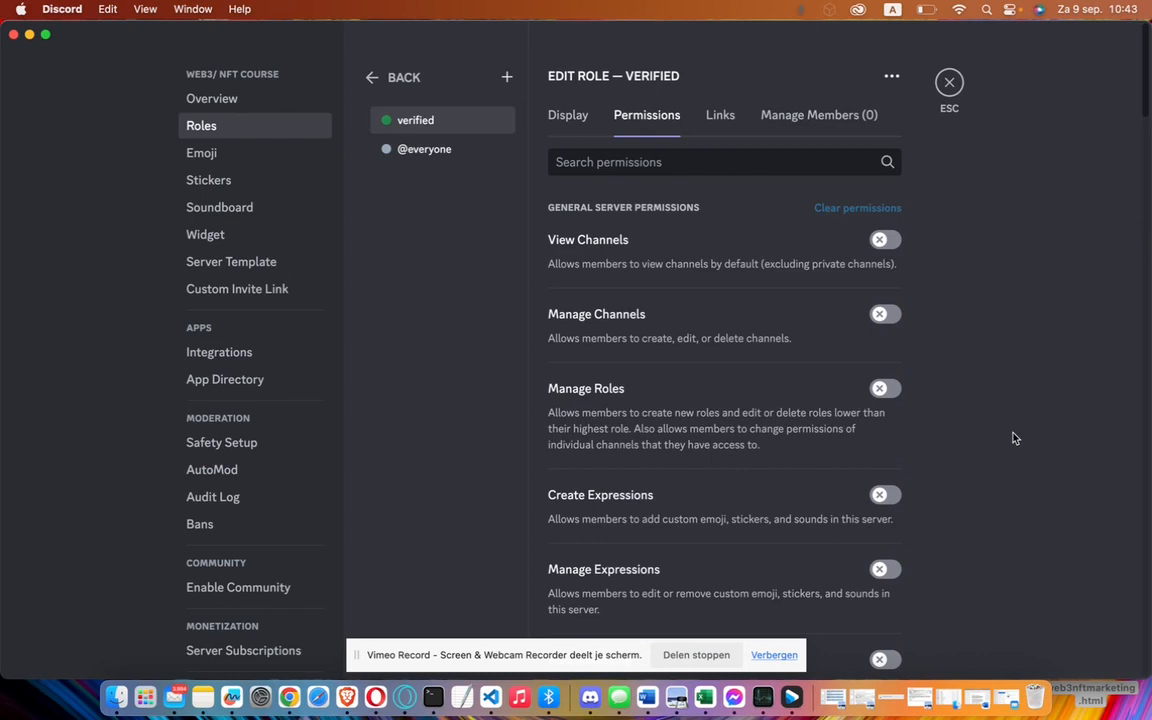
pyautogui.click(884, 239)
pyautogui.scroll(-1, 1030, 345)
pyautogui.scroll(-5, 1031, 342)
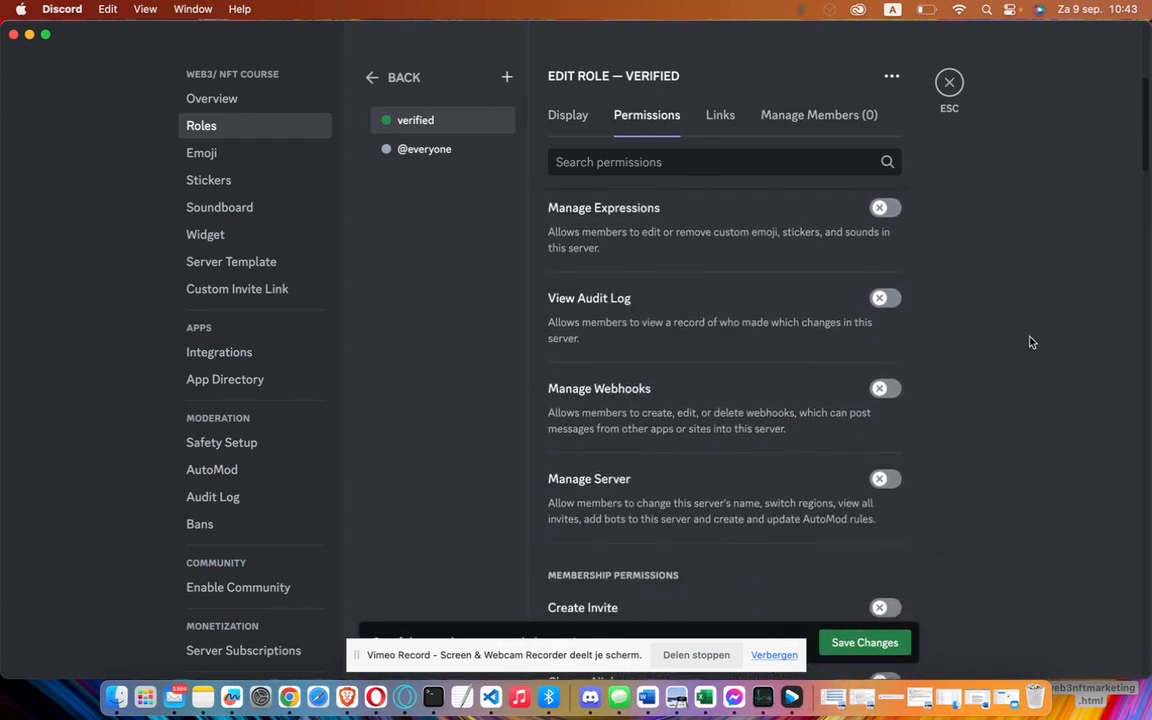
# Toggle the Create Invite membership permission for the verified role
pyautogui.scroll(-5, 1031, 342)
pyautogui.scroll(-1, 1031, 342)
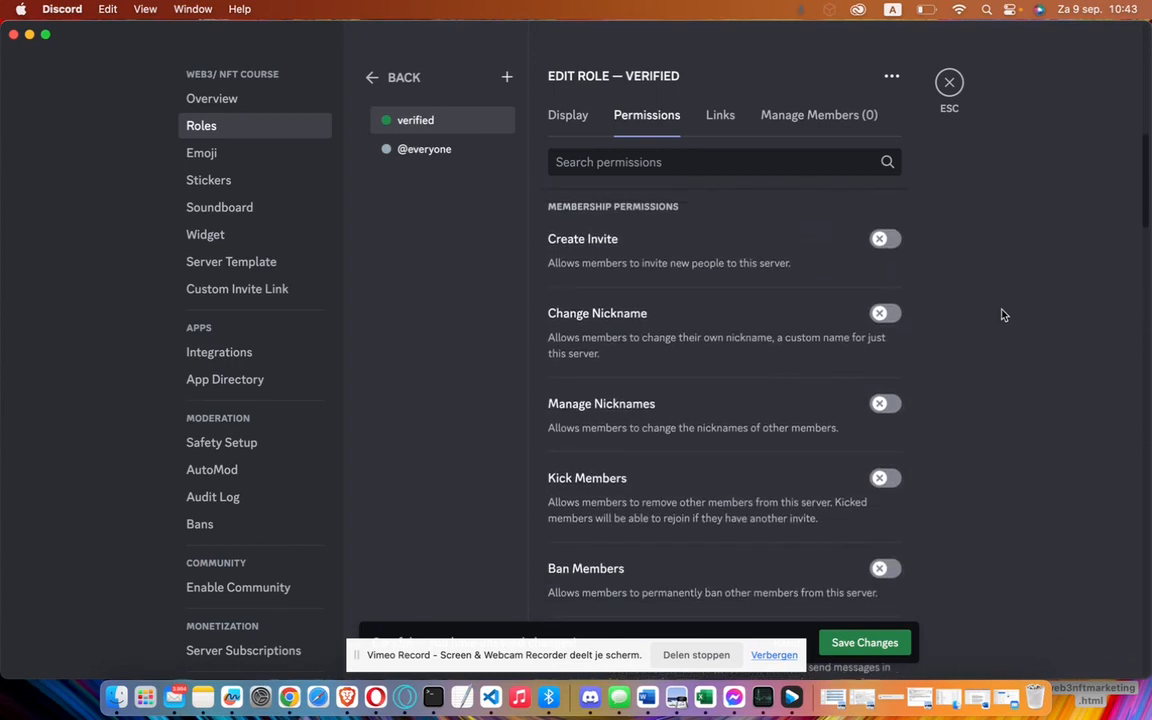
pyautogui.click(884, 248)
pyautogui.click(884, 248)
pyautogui.click(887, 241)
pyautogui.scroll(-2, 946, 265)
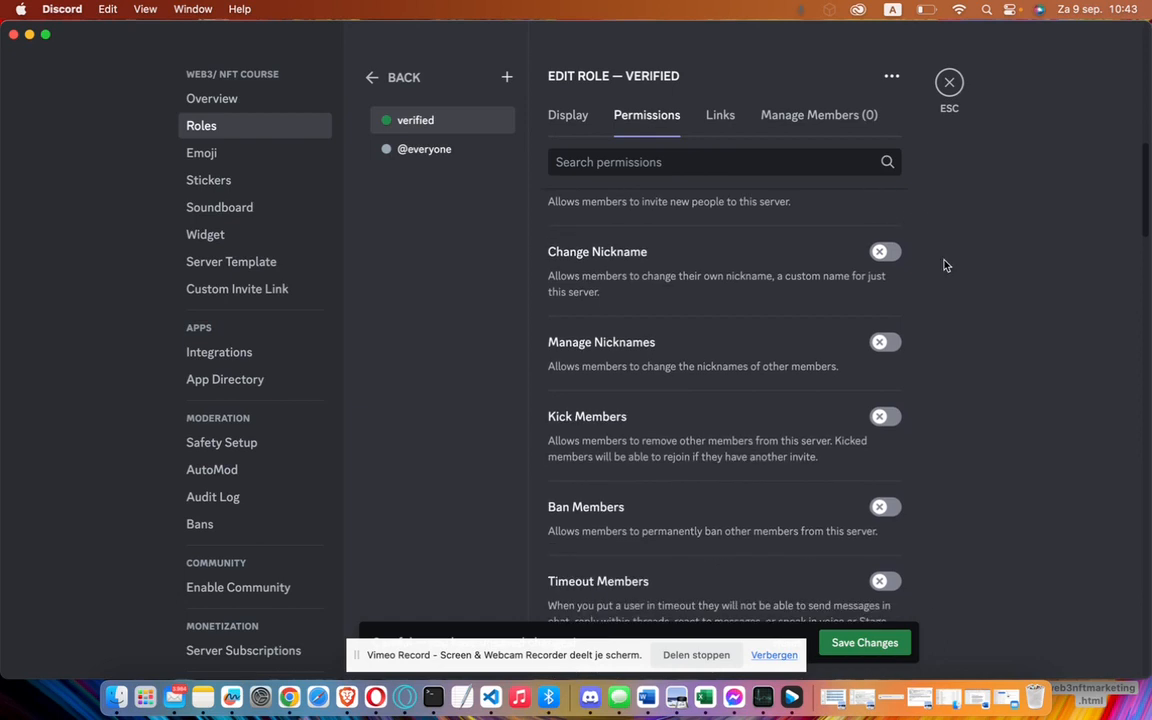
pyautogui.scroll(-1, 946, 265)
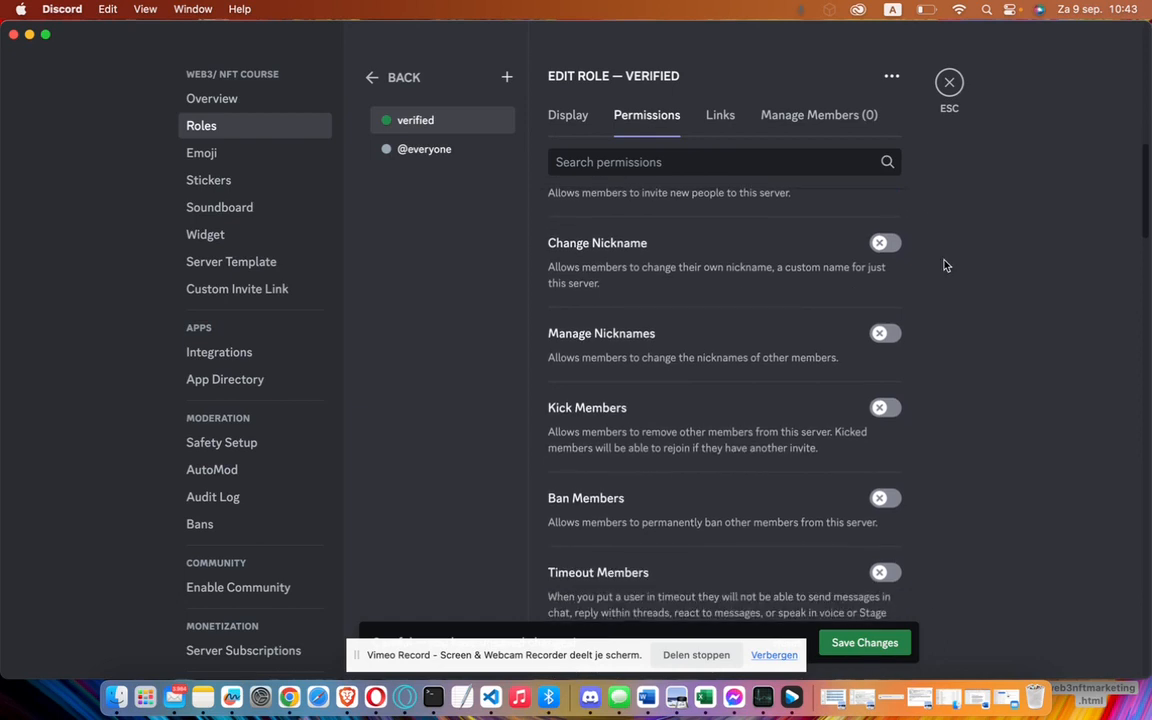
# Turn on the Send Messages and Create Posts text channel permission for the verified role
pyautogui.scroll(-10, 946, 265)
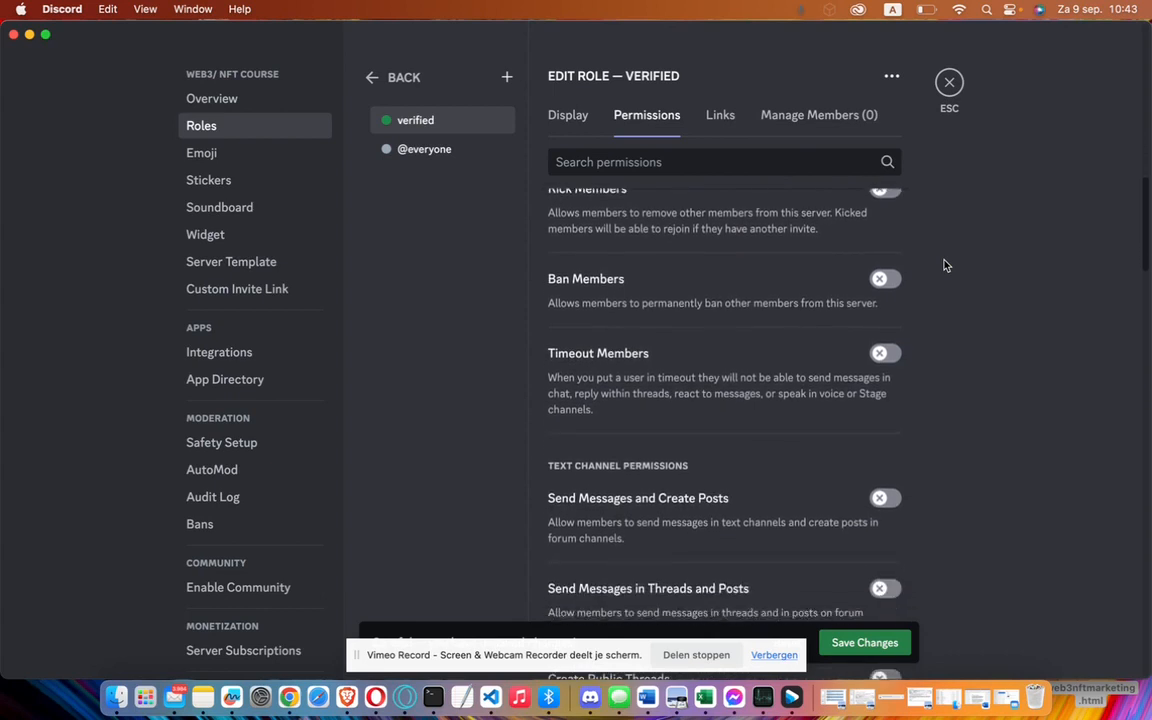
pyautogui.scroll(-6, 946, 265)
pyautogui.scroll(2, 946, 265)
pyautogui.scroll(-1, 946, 265)
pyautogui.scroll(-2, 946, 265)
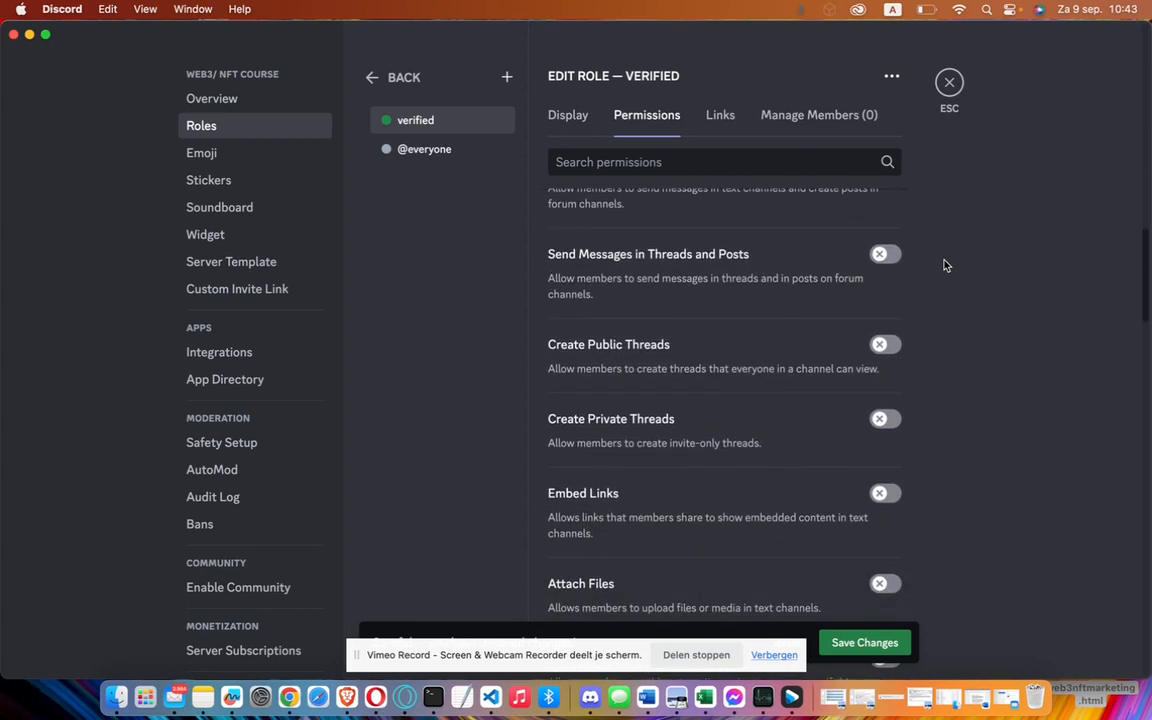
pyautogui.scroll(2, 946, 265)
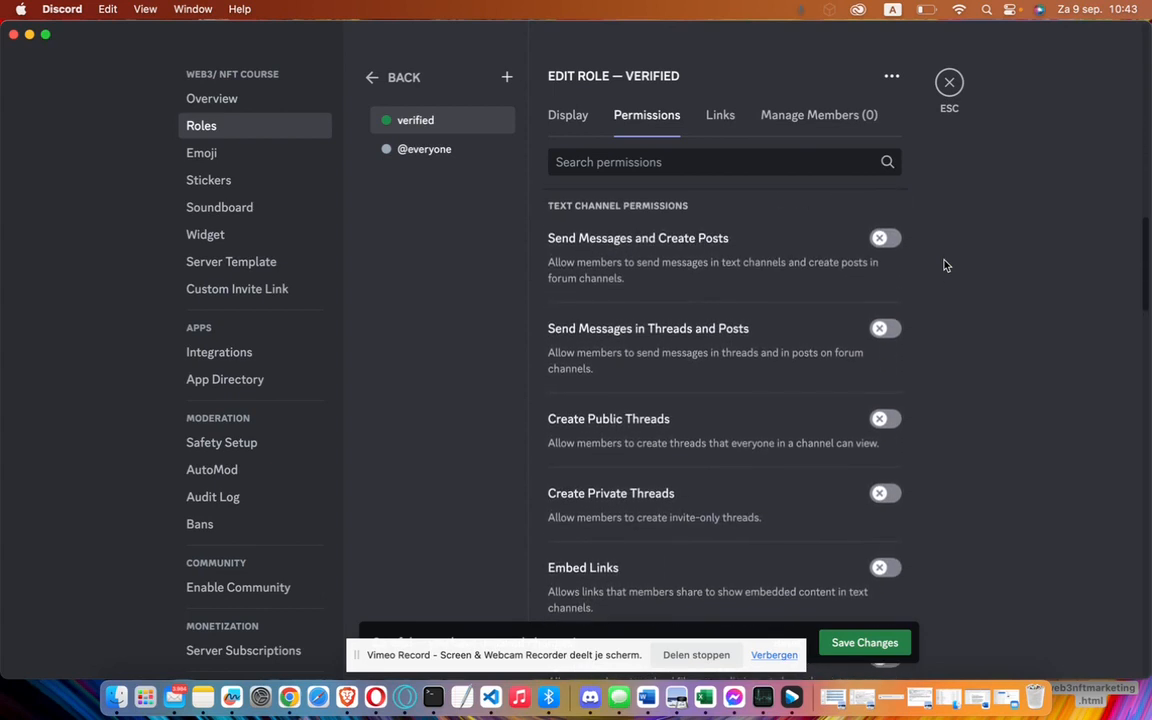
pyautogui.click(882, 240)
# Turn on the Add Reactions and Read Message History permissions for the verified role
pyautogui.scroll(-5, 959, 346)
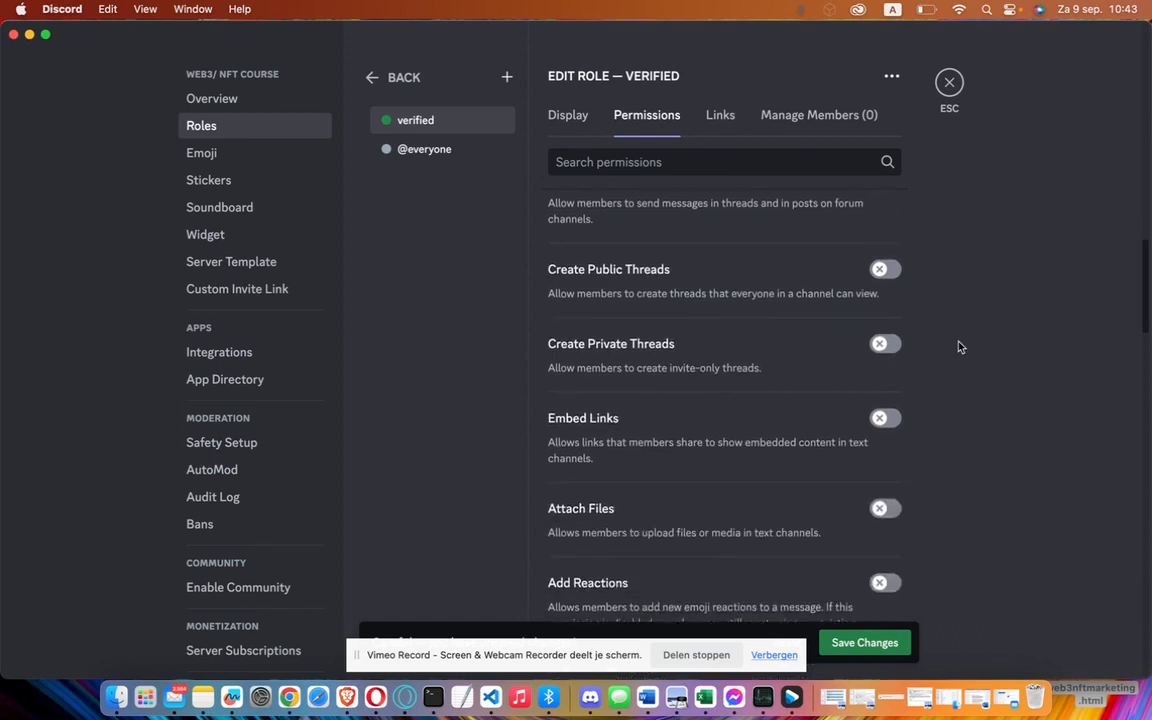
pyautogui.scroll(1, 900, 330)
pyautogui.click(884, 292)
pyautogui.scroll(-5, 969, 401)
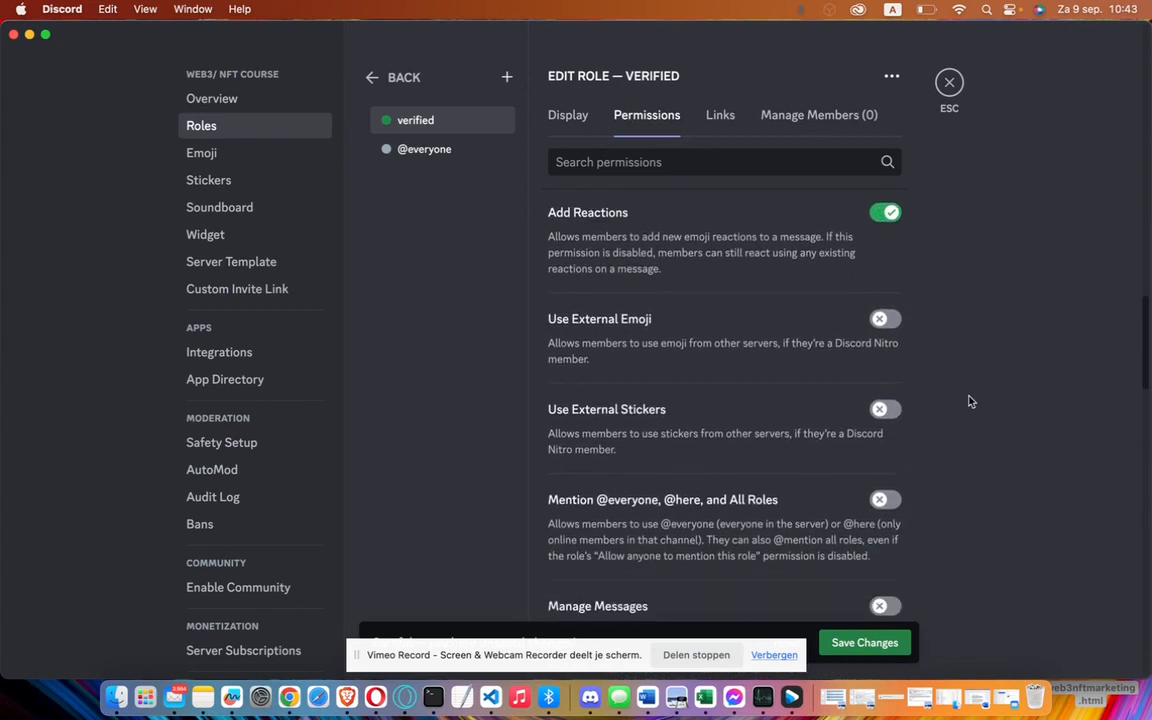
pyautogui.scroll(-5, 969, 401)
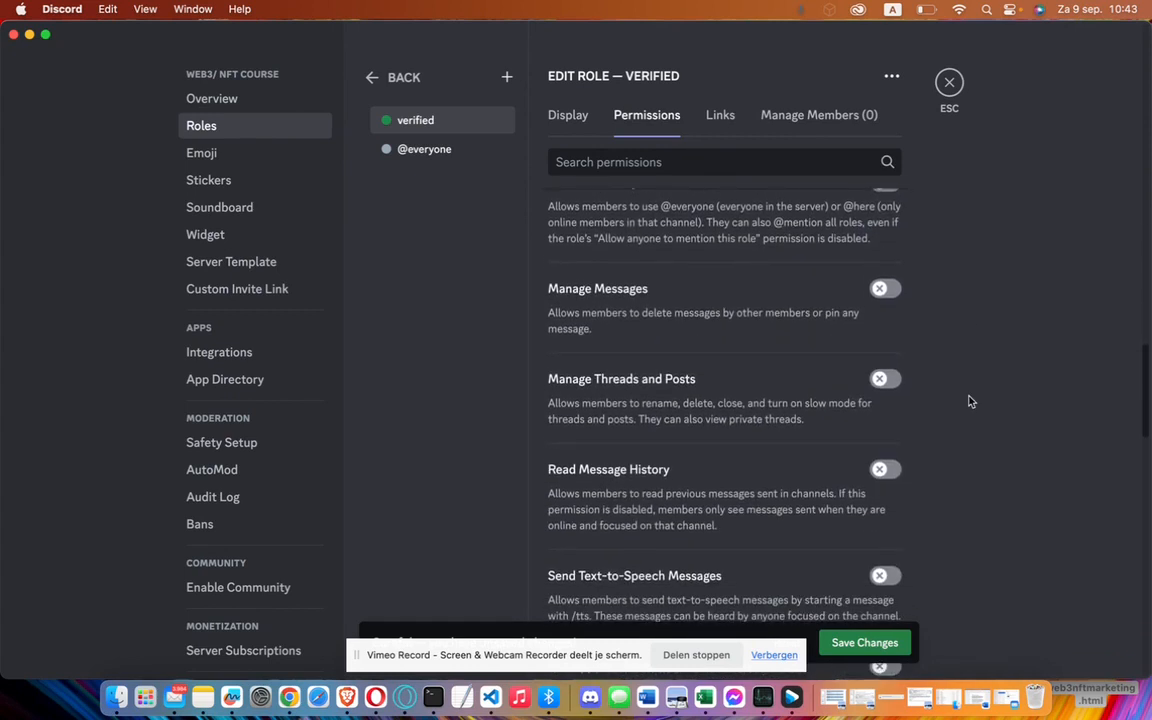
pyautogui.scroll(1, 884, 300)
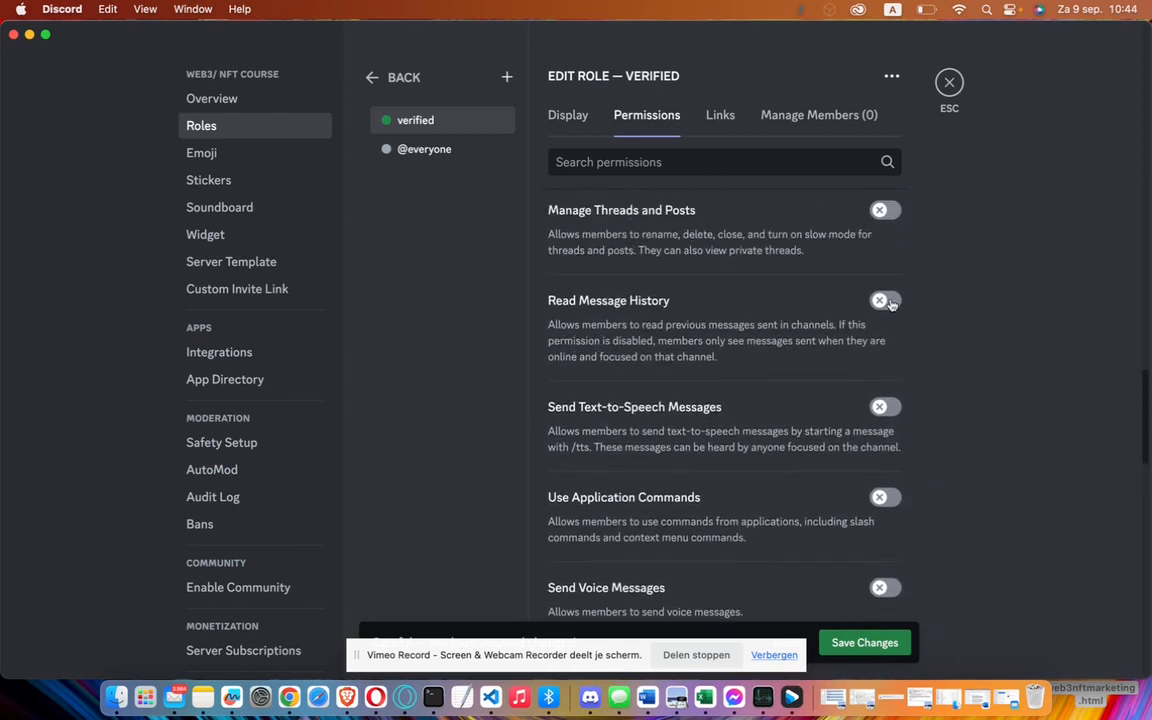
pyautogui.click(884, 300)
pyautogui.scroll(-3, 969, 411)
# Turn on the Connect, Speak and Video voice channel permissions for the verified role
pyautogui.scroll(-5, 969, 412)
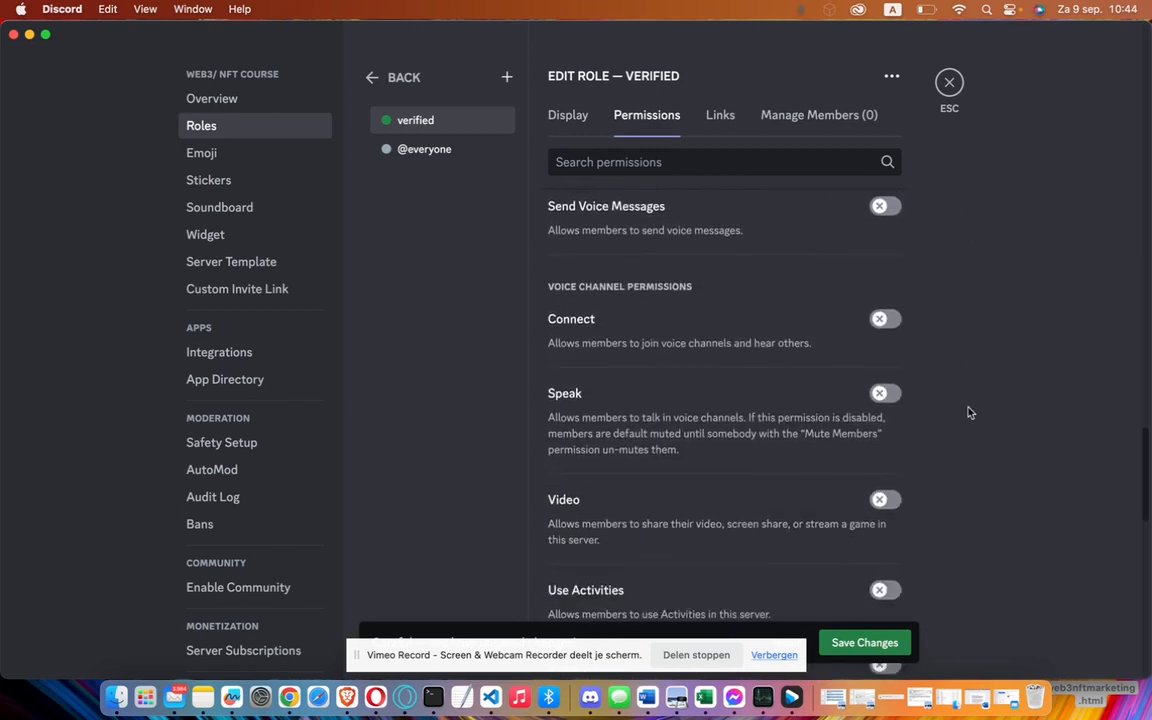
pyautogui.scroll(5, 969, 412)
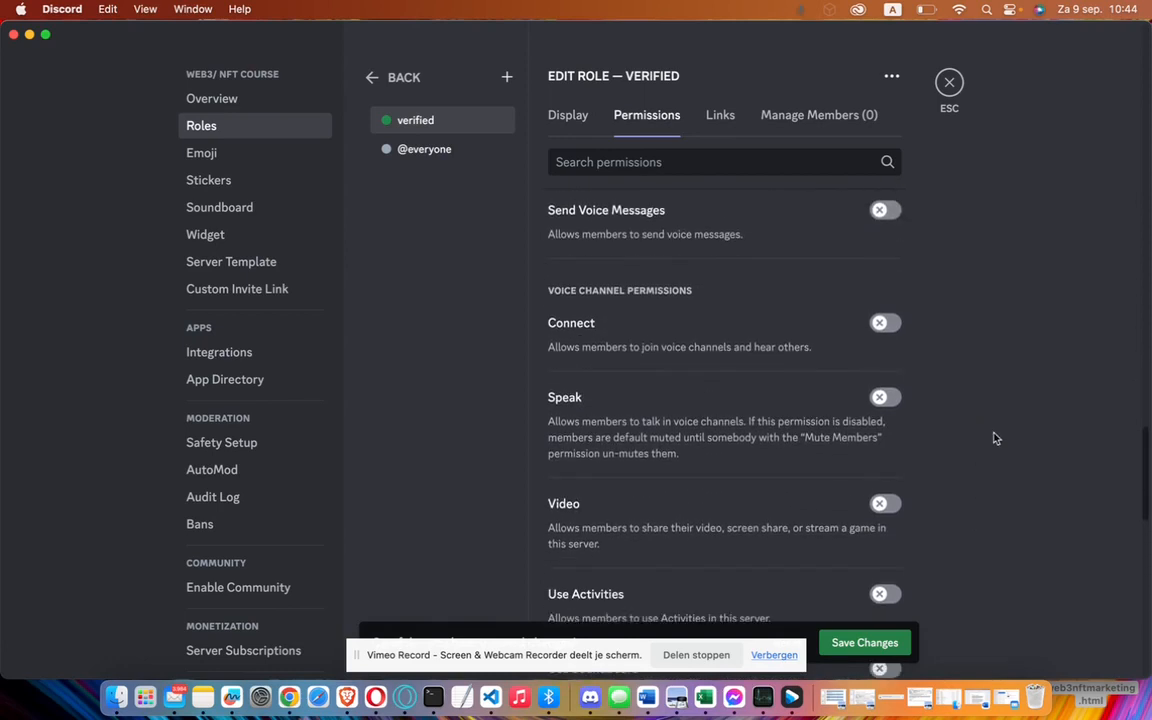
pyautogui.click(884, 322)
pyautogui.scroll(-1, 998, 437)
pyautogui.scroll(-3, 998, 437)
pyautogui.scroll(2, 986, 413)
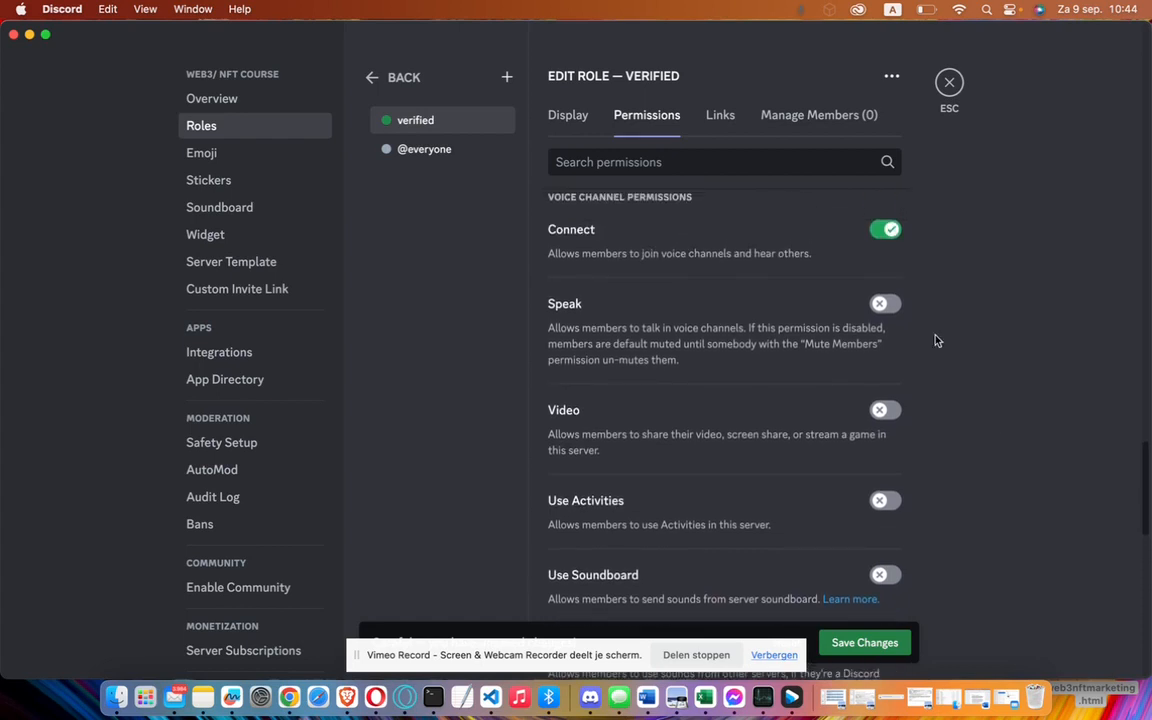
pyautogui.click(883, 306)
pyautogui.scroll(-5, 969, 388)
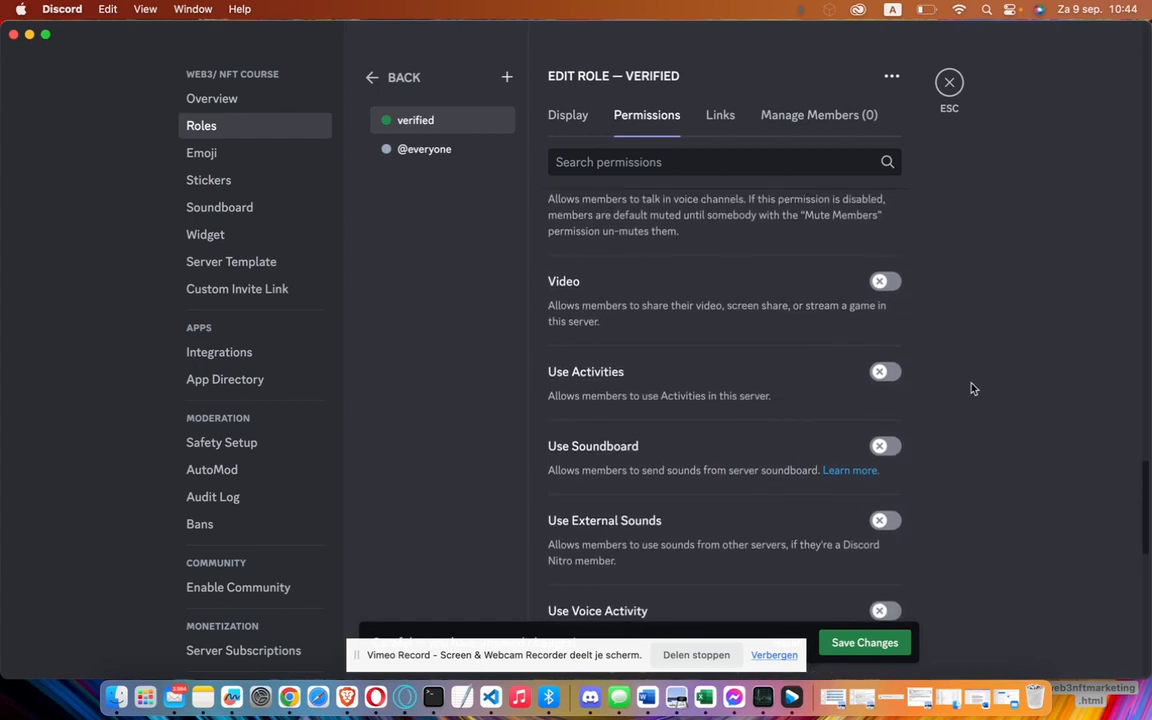
pyautogui.scroll(-2, 972, 388)
pyautogui.scroll(4, 972, 388)
pyautogui.click(884, 280)
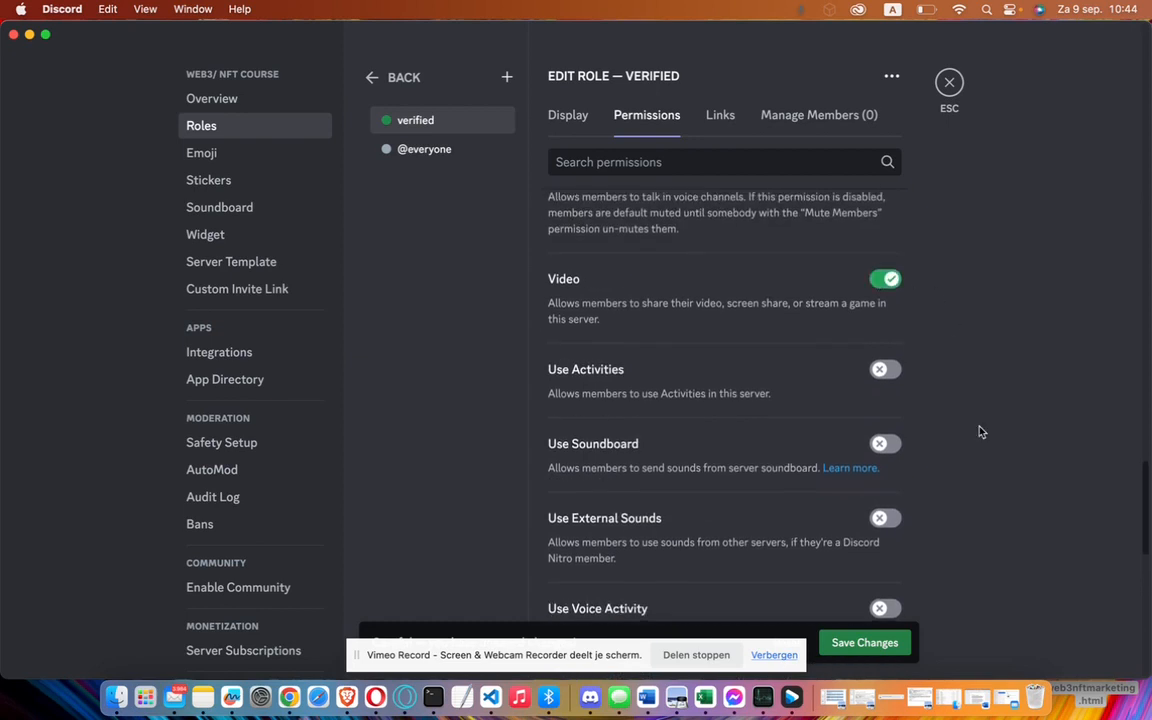
# Review the verified role's remaining permissions, save the changes and leave the server settings
pyautogui.scroll(-10, 977, 432)
pyautogui.scroll(-1, 980, 432)
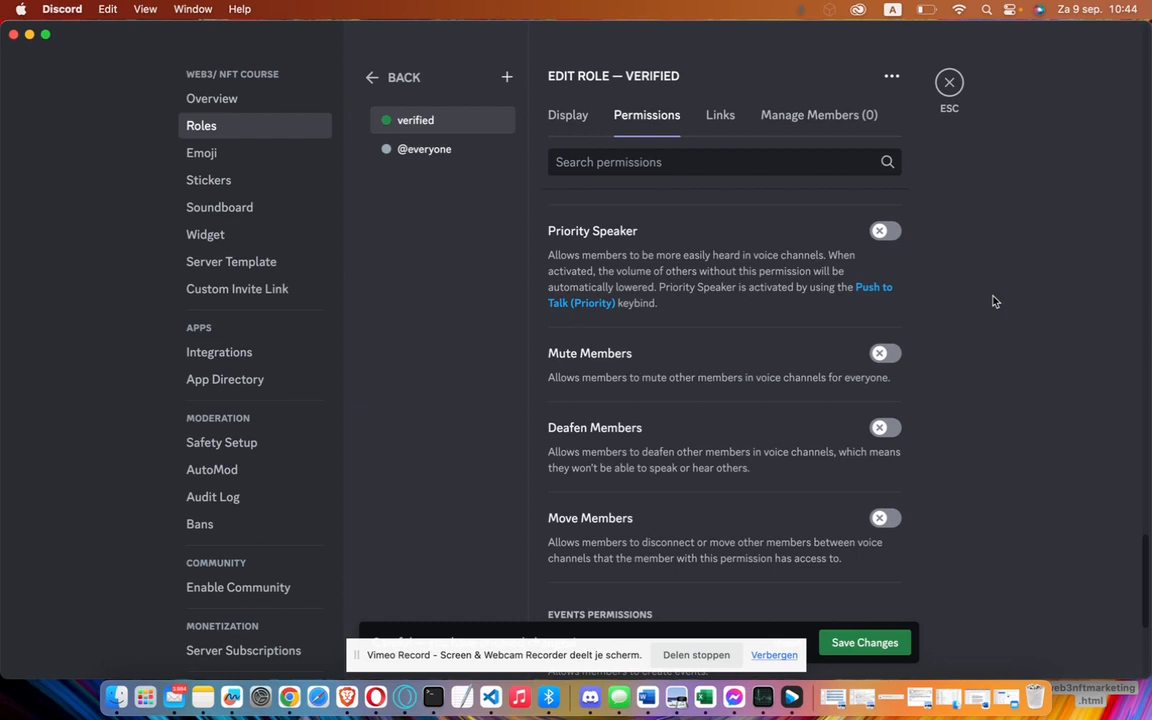
pyautogui.scroll(-5, 994, 301)
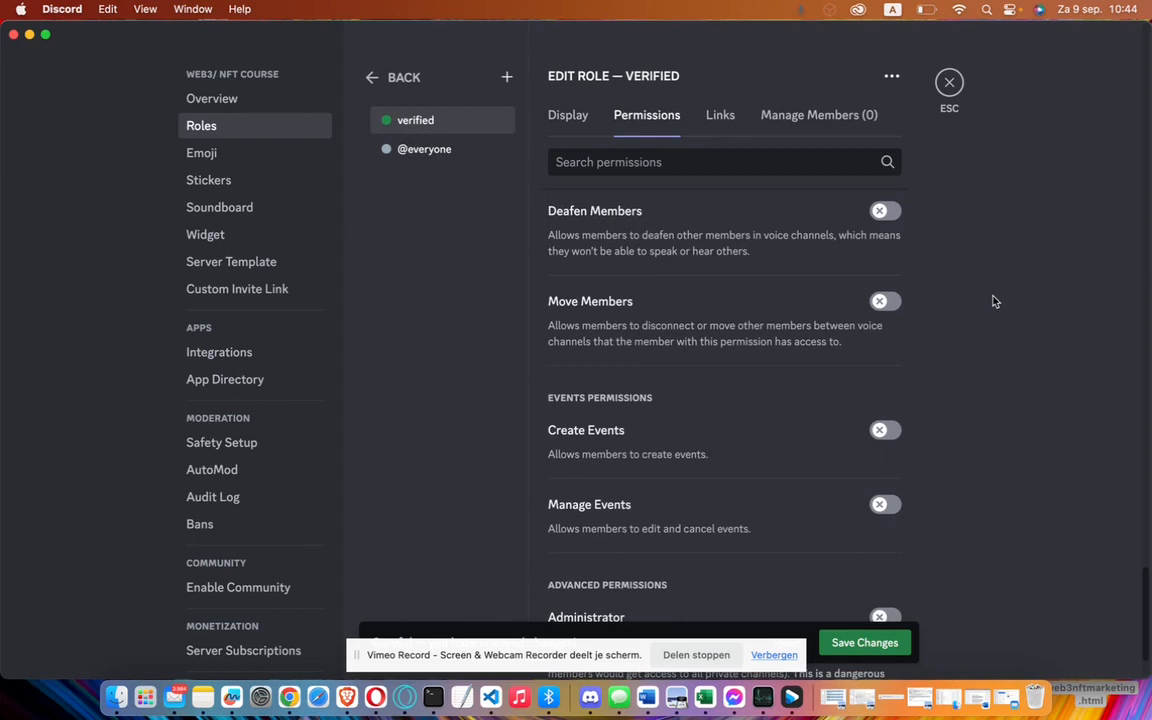
pyautogui.scroll(-2, 994, 301)
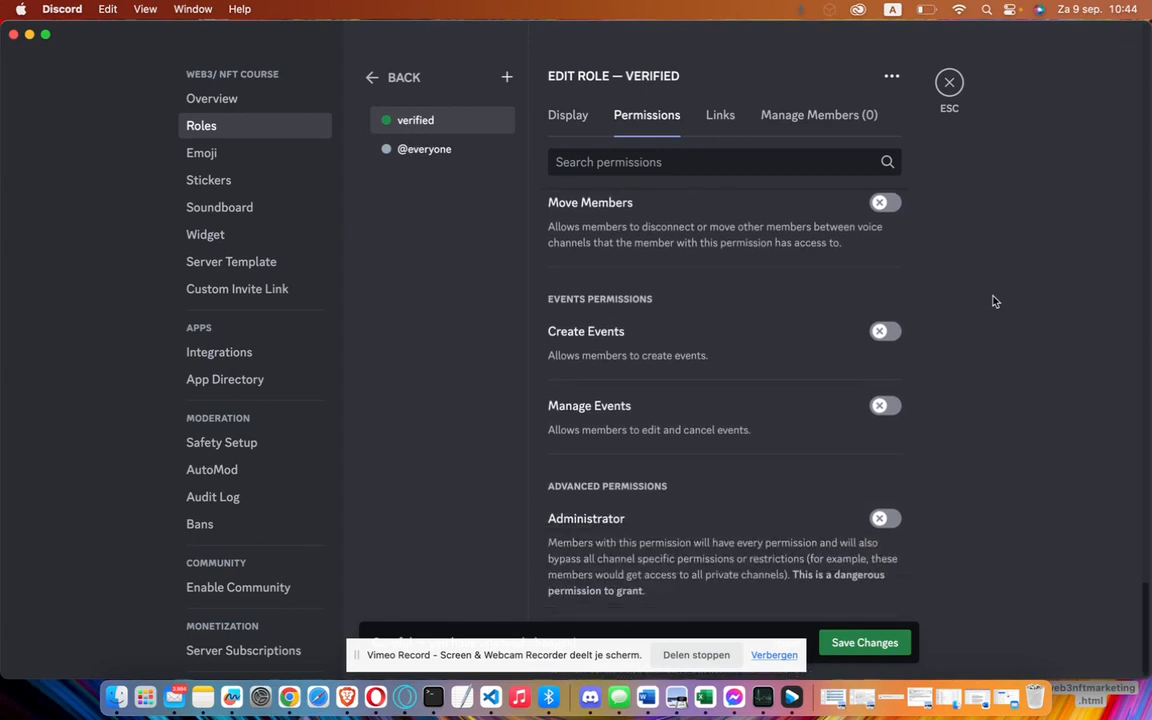
pyautogui.scroll(15, 994, 301)
pyautogui.scroll(-15, 994, 301)
pyautogui.click(878, 642)
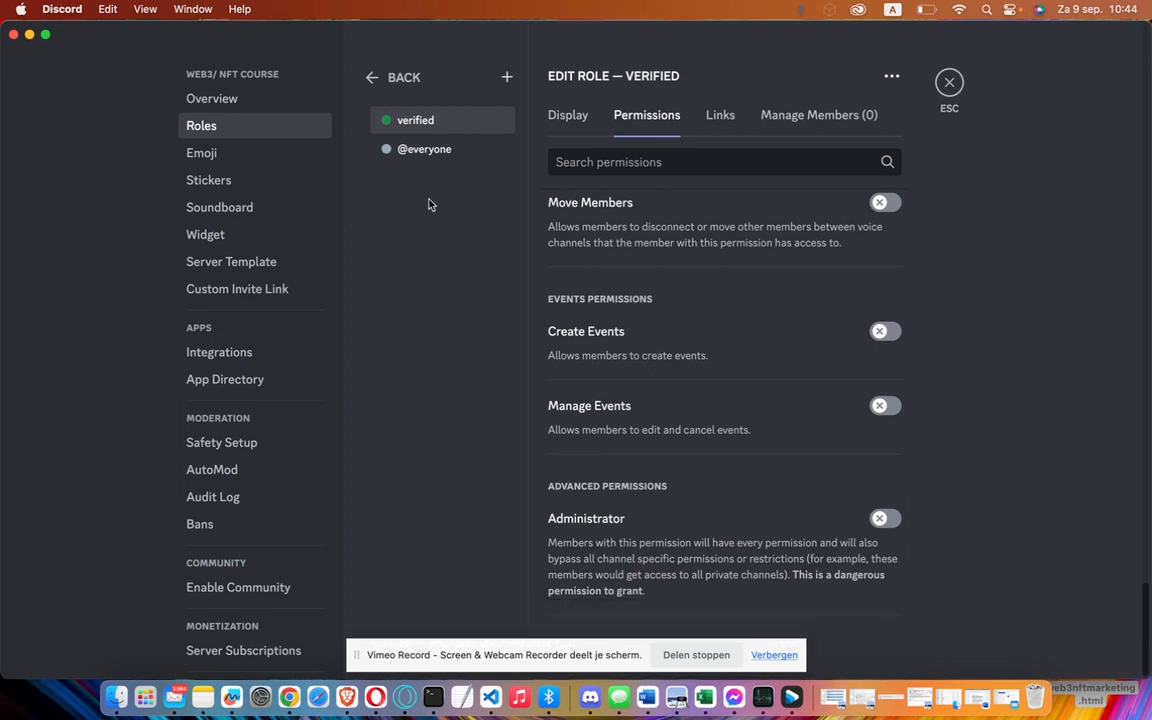
pyautogui.click(376, 77)
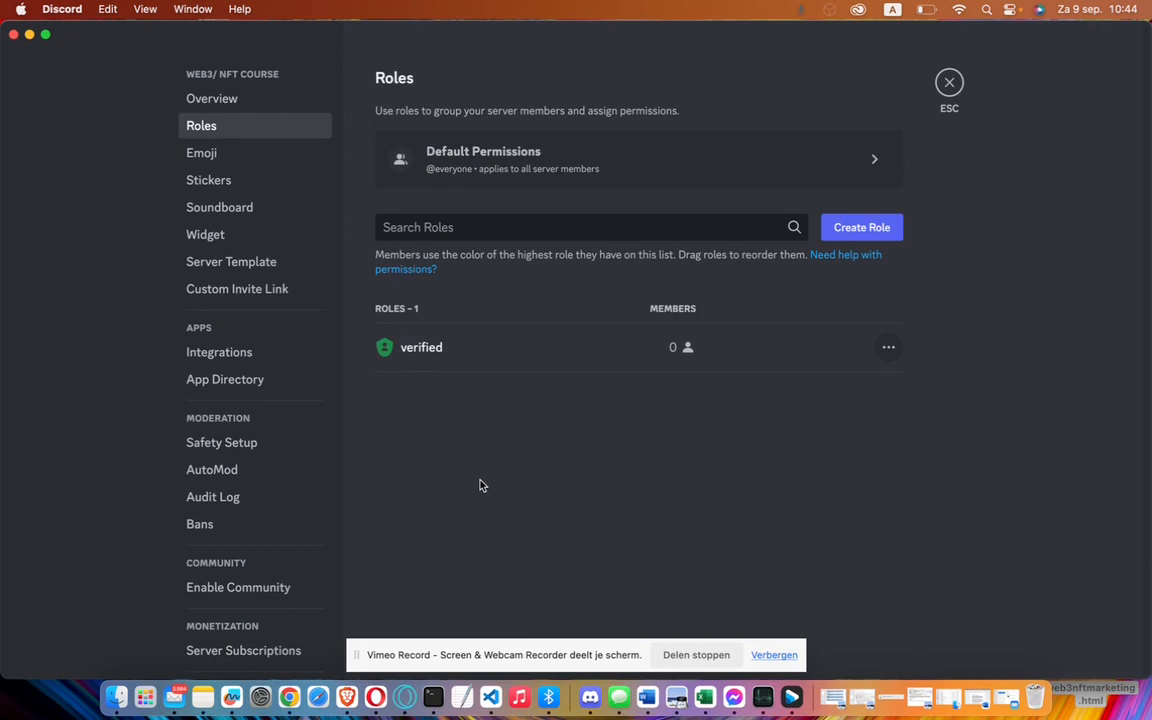
pyautogui.click(950, 85)
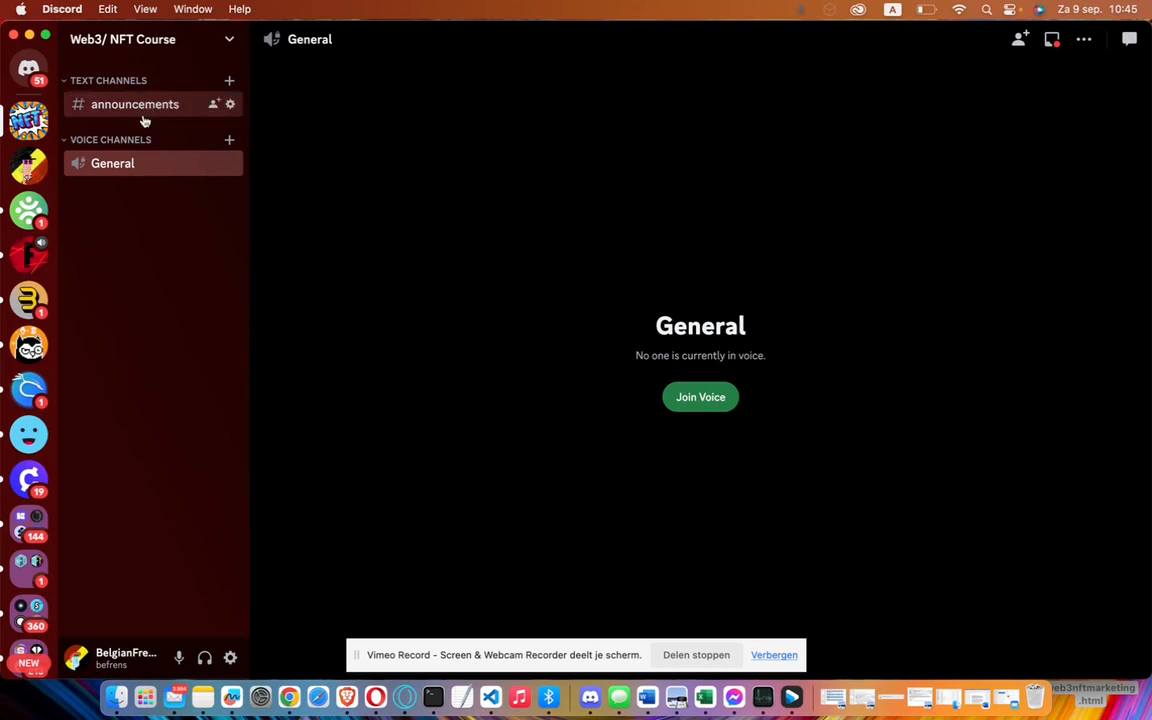
# Look over the server's Roles settings once more and return to the server
pyautogui.click(228, 40)
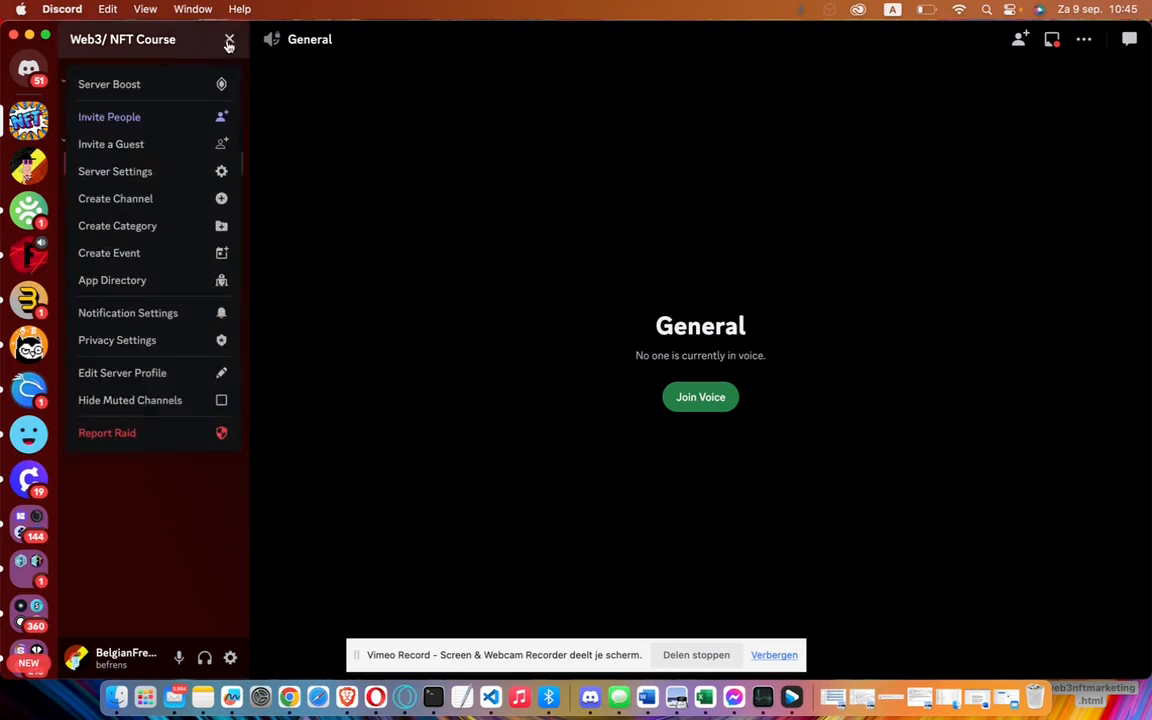
pyautogui.click(134, 172)
pyautogui.click(201, 125)
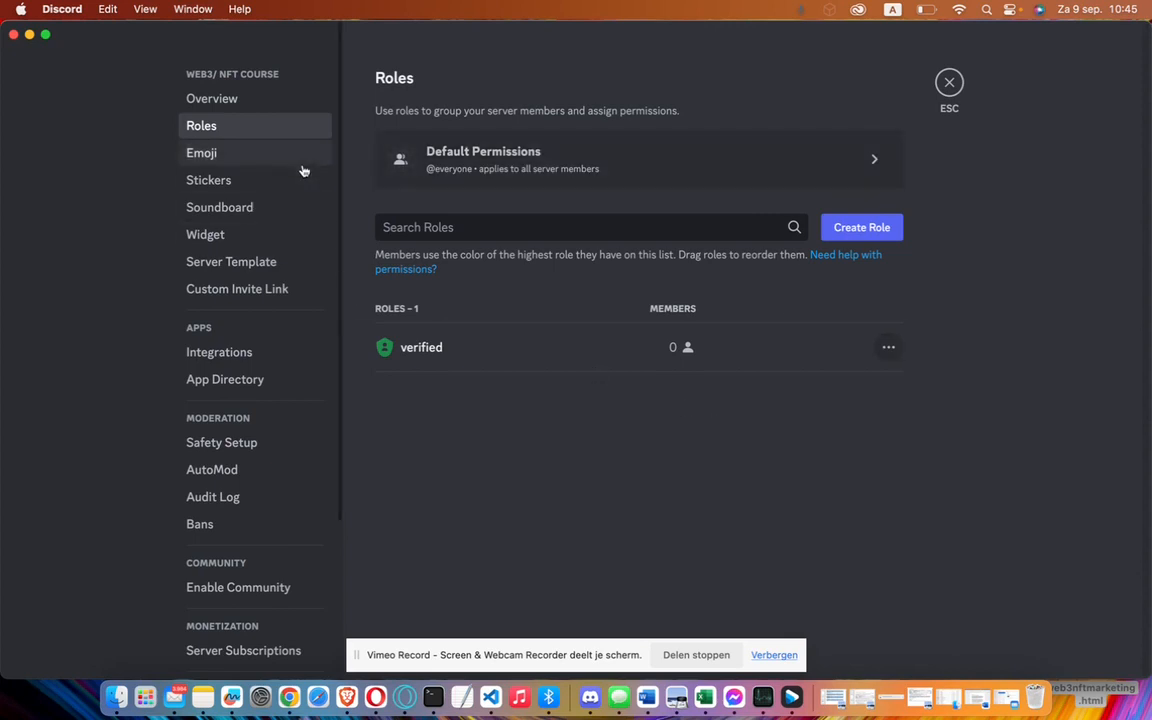
pyautogui.click(950, 85)
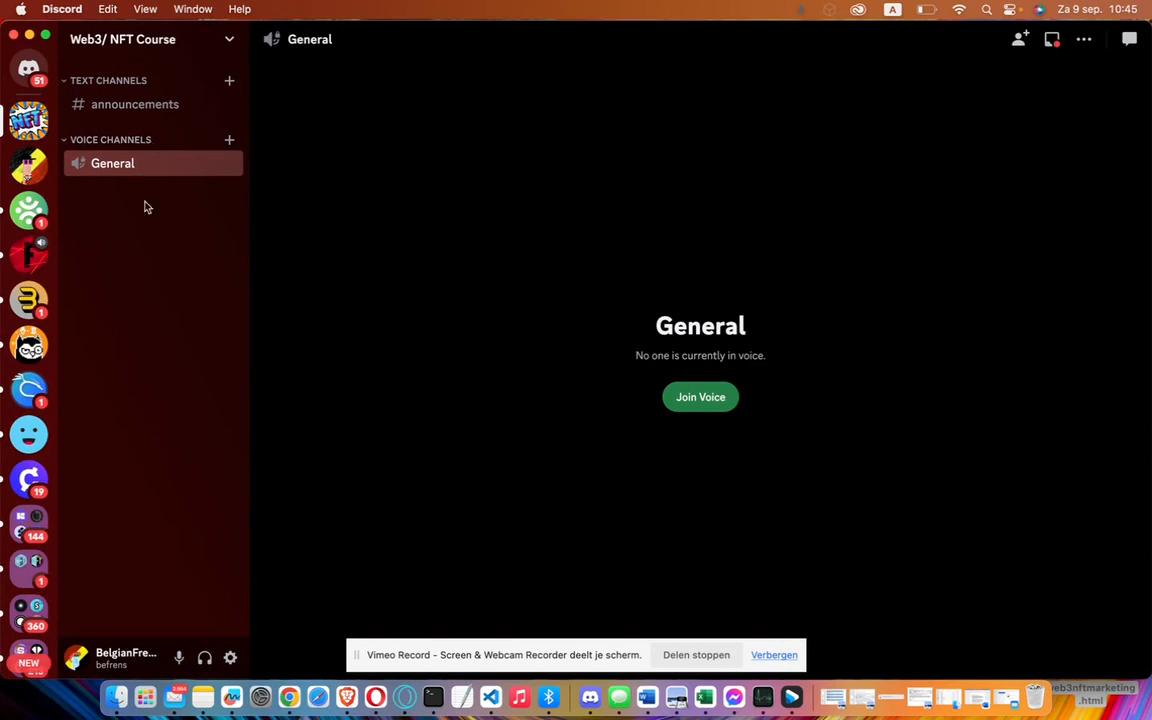
pyautogui.click(146, 106)
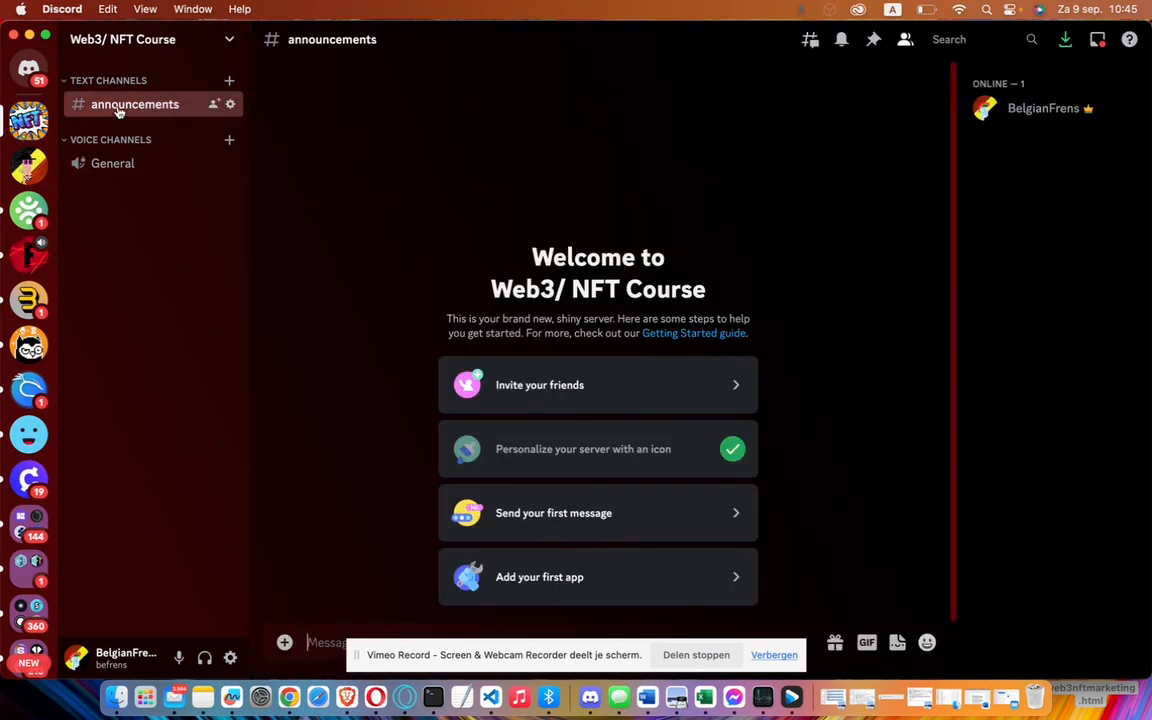
pyautogui.click(232, 106)
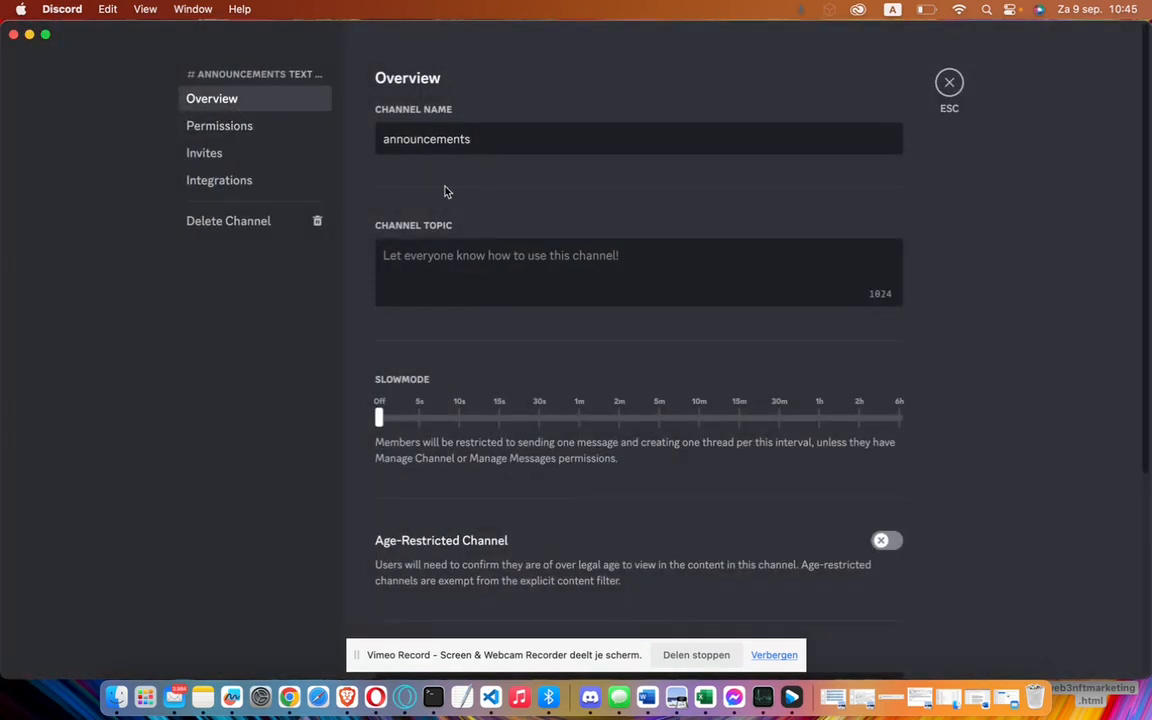
pyautogui.doubleClick(515, 145)
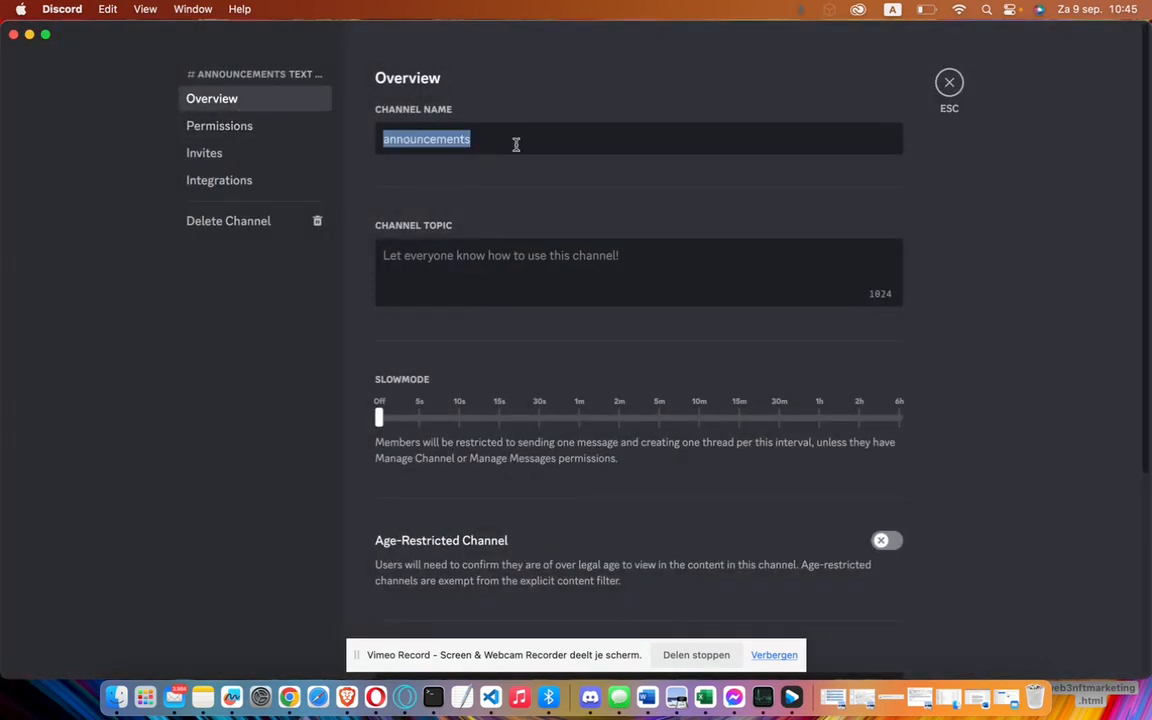
pyautogui.click(511, 186)
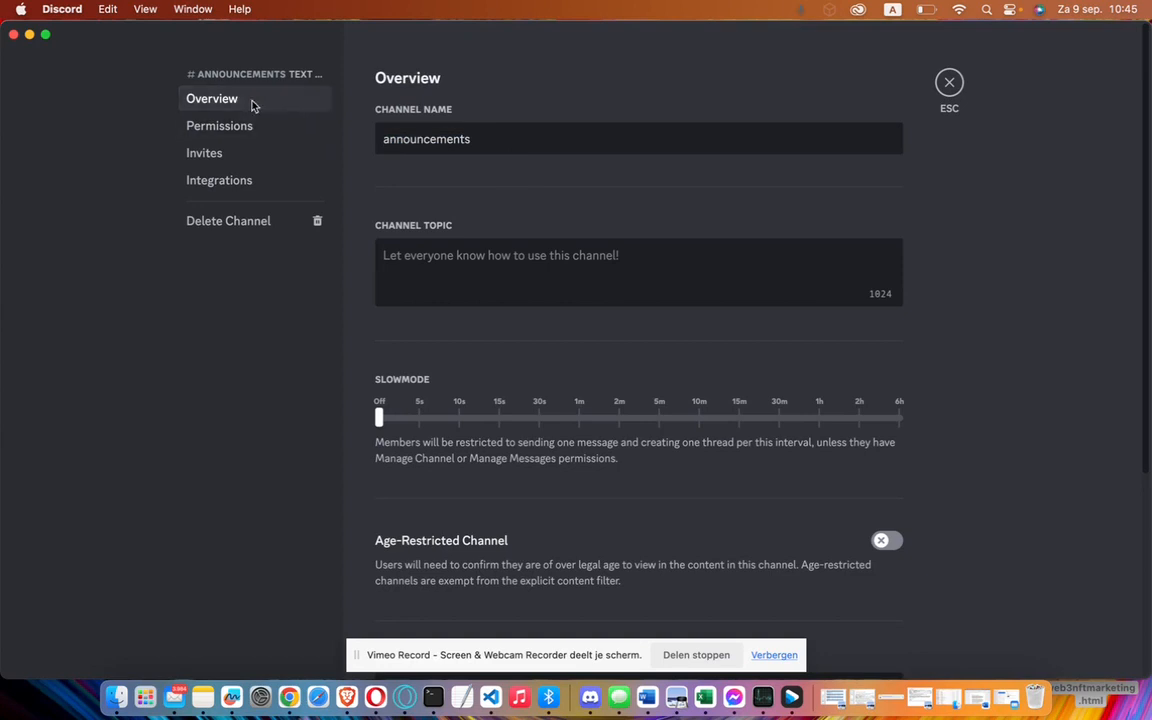
pyautogui.click(219, 125)
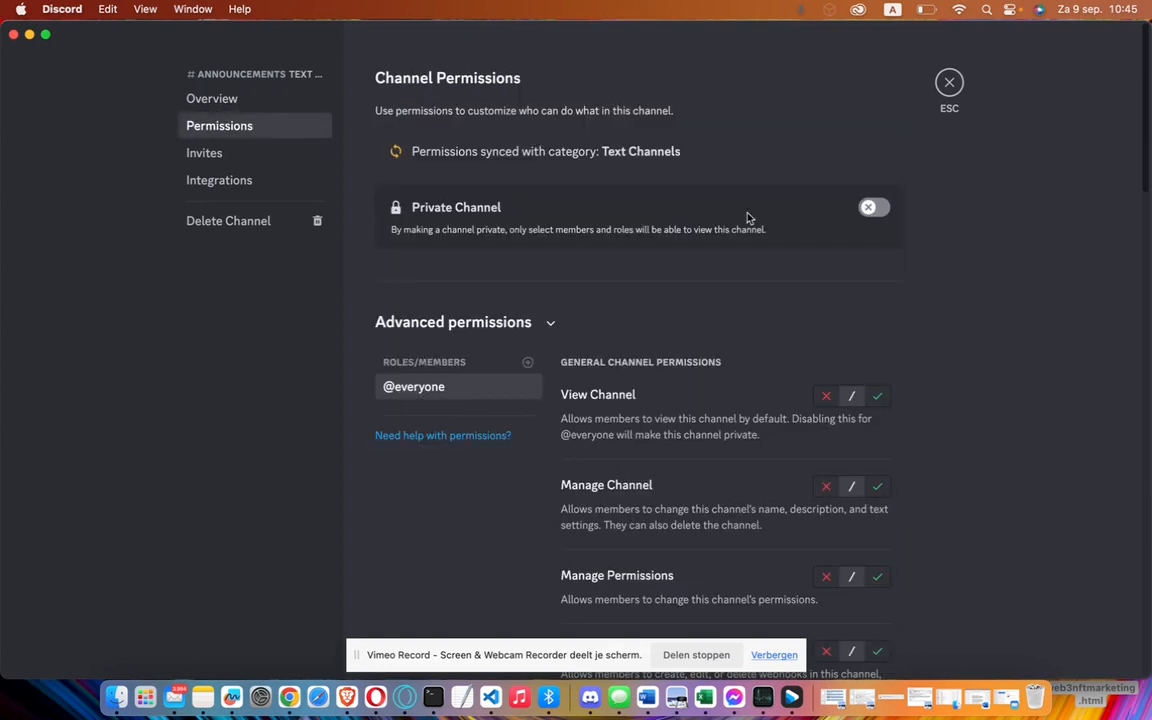
pyautogui.scroll(-5, 1005, 277)
pyautogui.scroll(5, 1005, 277)
pyautogui.click(442, 387)
pyautogui.scroll(-10, 1020, 363)
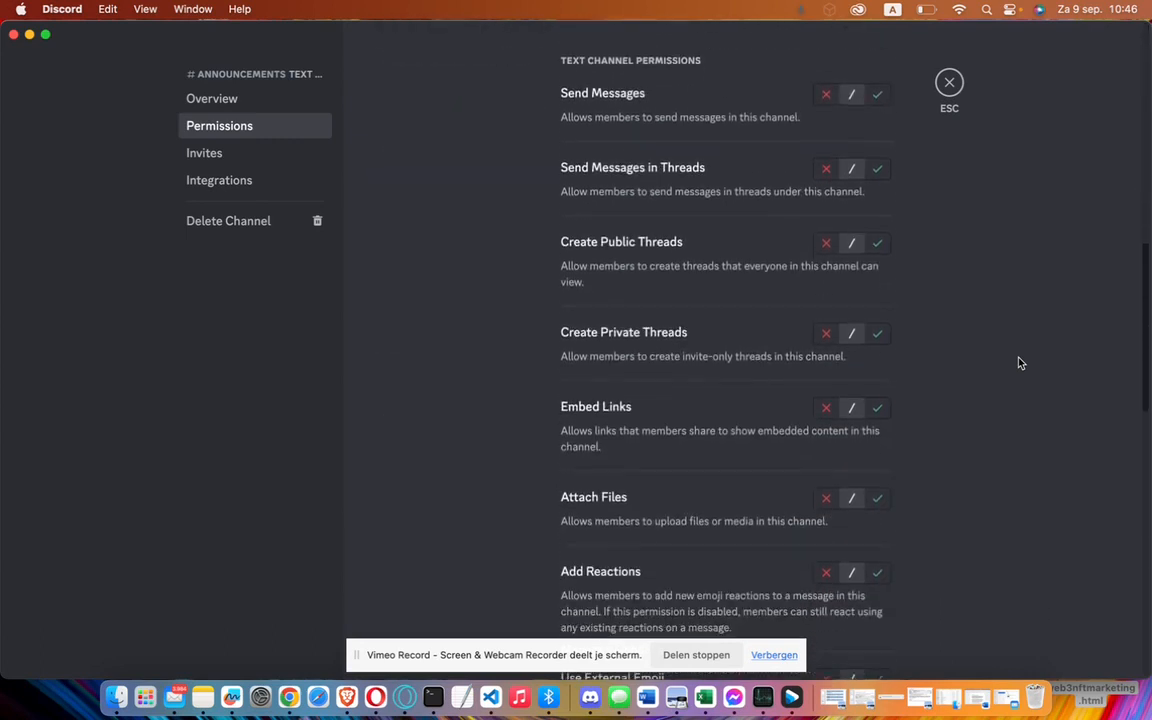
pyautogui.scroll(10, 1020, 363)
pyautogui.click(412, 395)
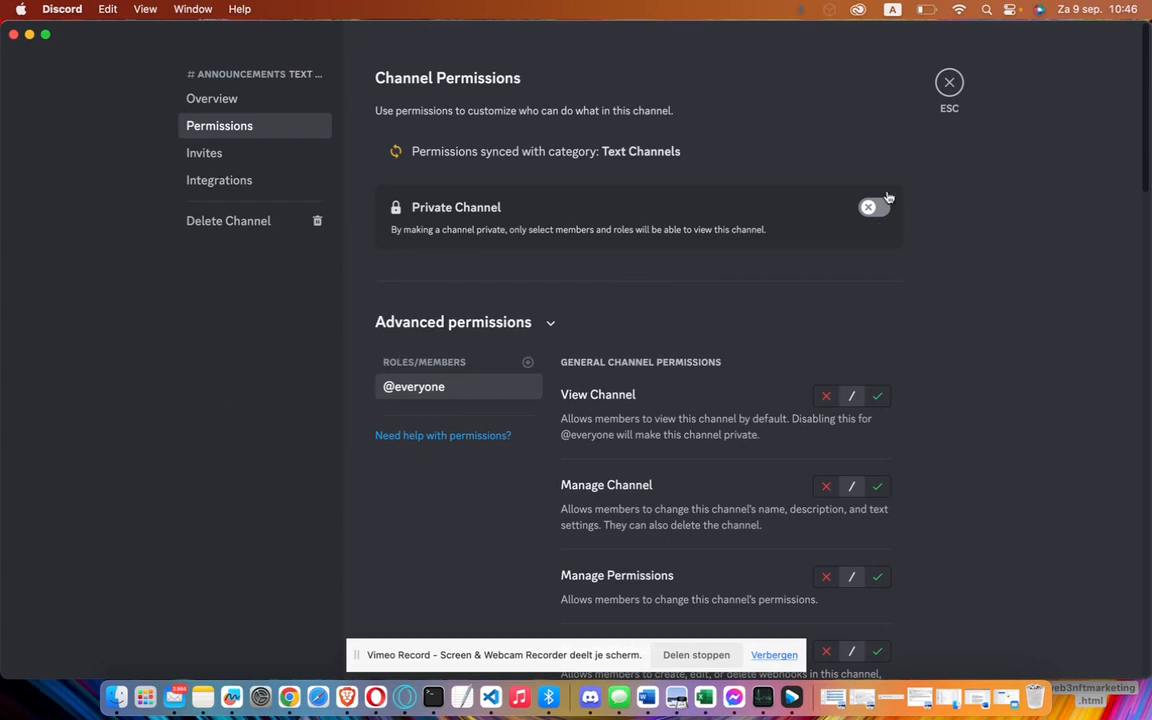
pyautogui.click(949, 83)
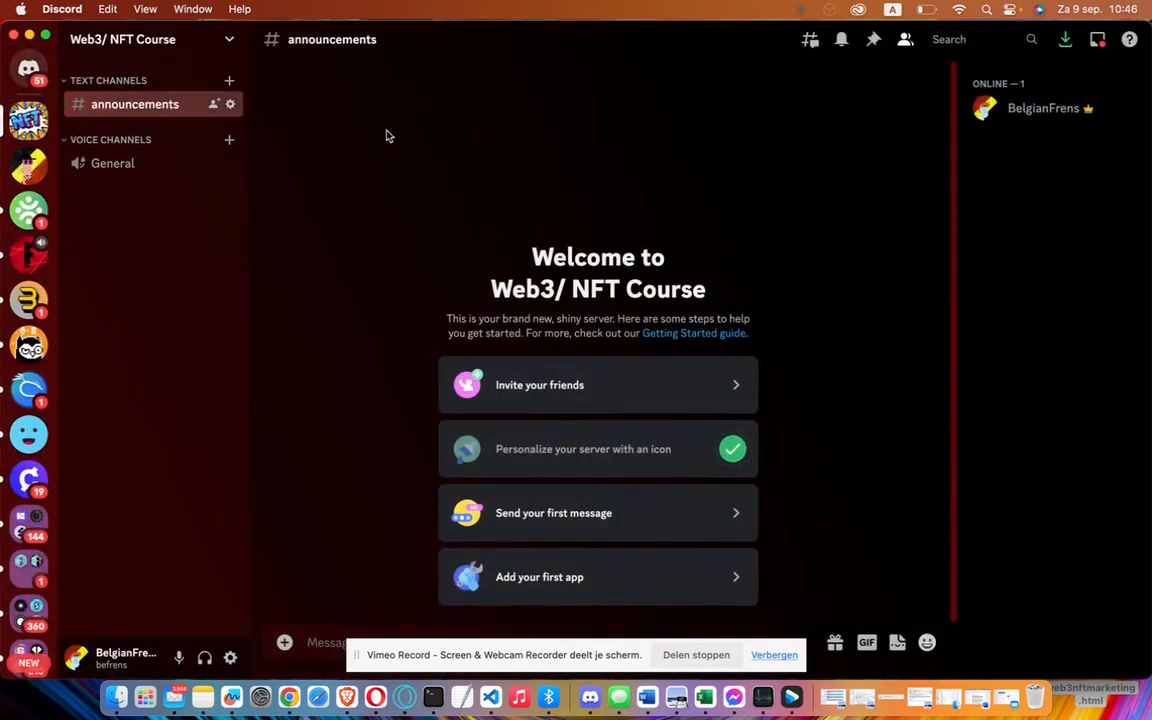
pyautogui.click(229, 104)
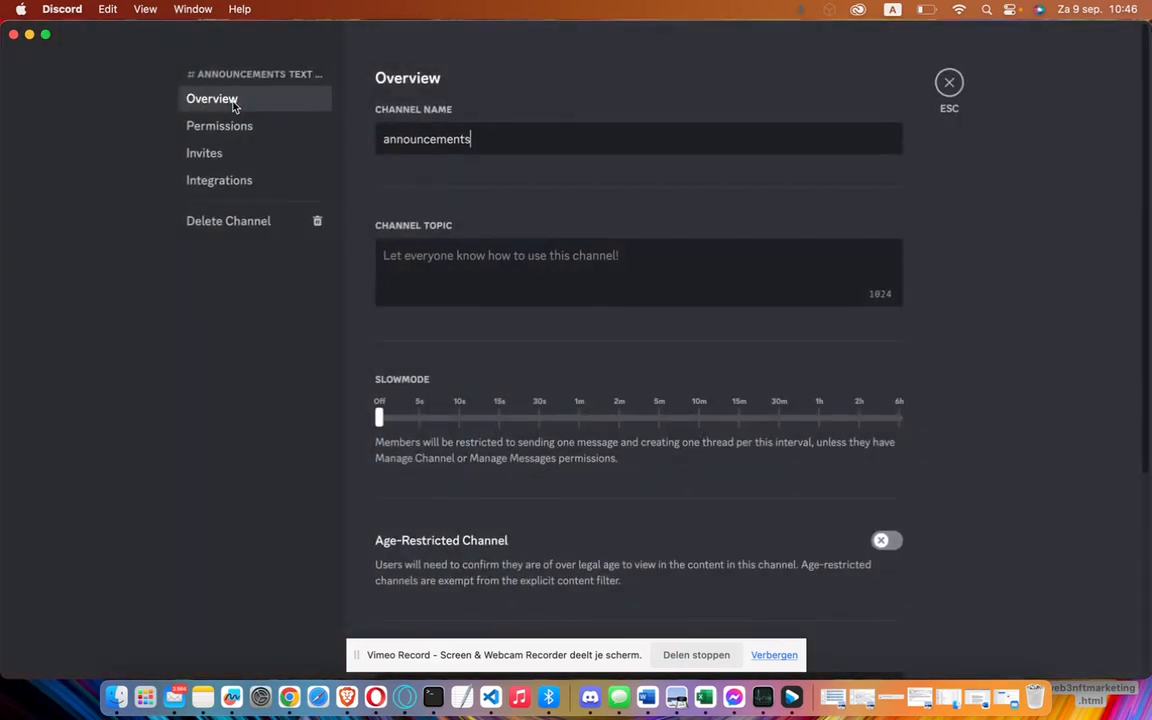
pyautogui.click(227, 127)
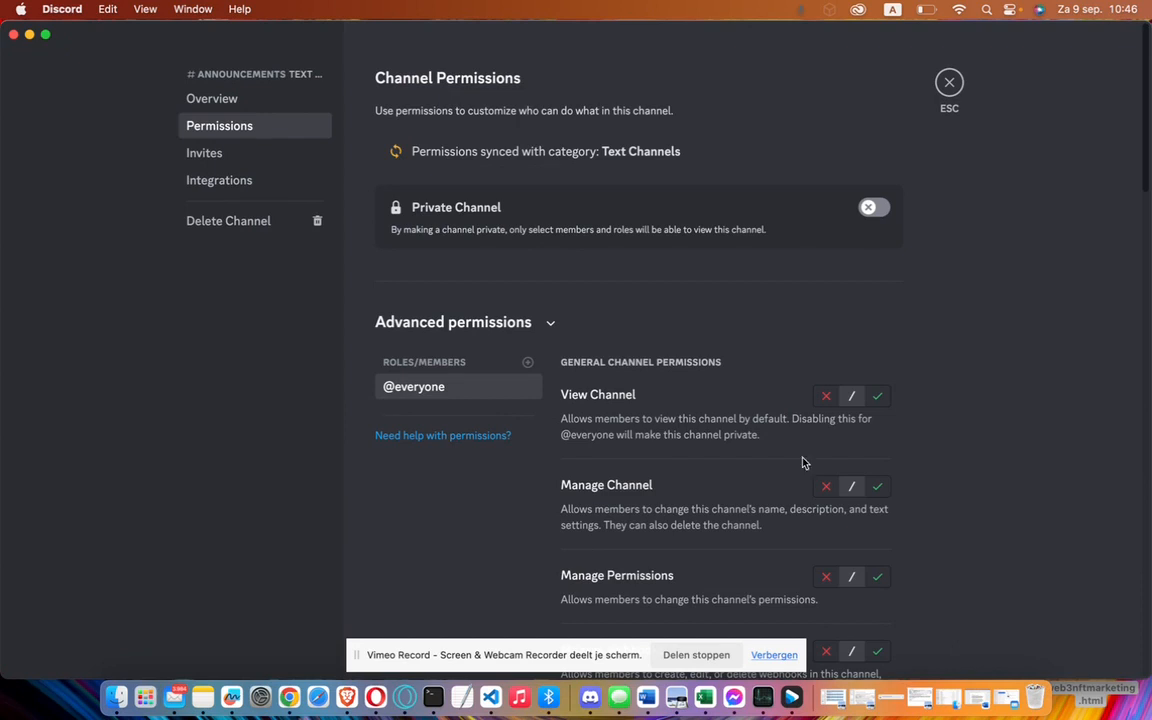
pyautogui.scroll(-2, 1010, 377)
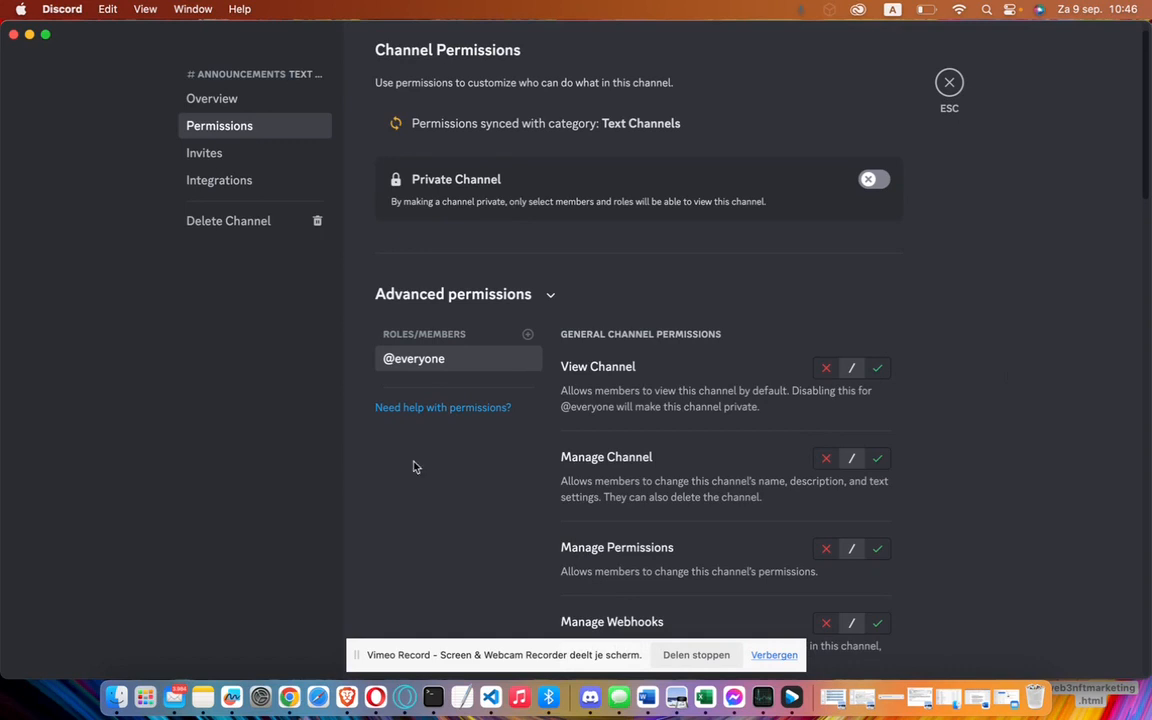
pyautogui.scroll(-15, 1070, 435)
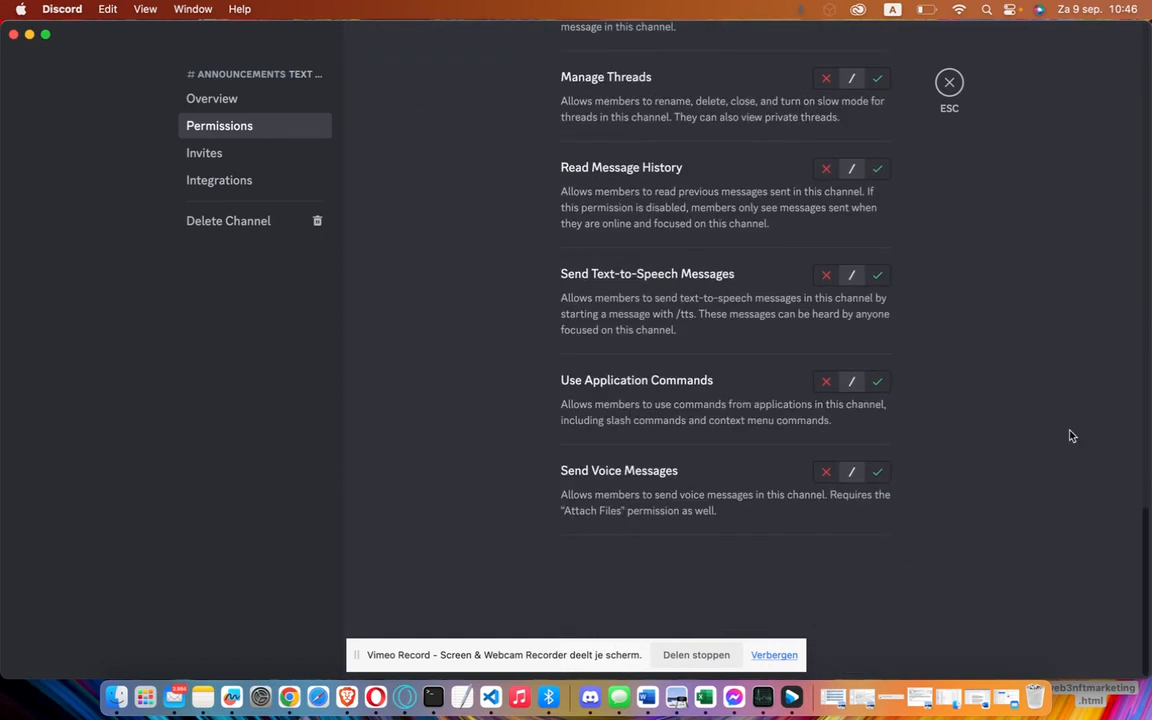
pyautogui.scroll(15, 1070, 436)
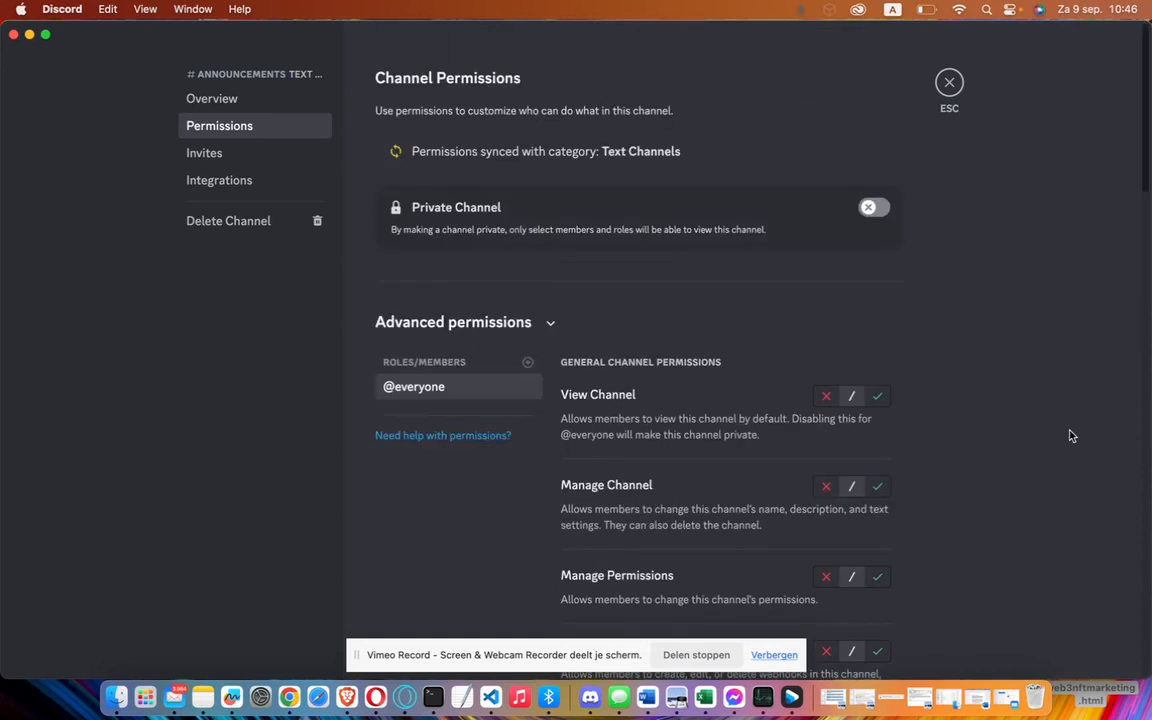
pyautogui.scroll(-1, 1070, 433)
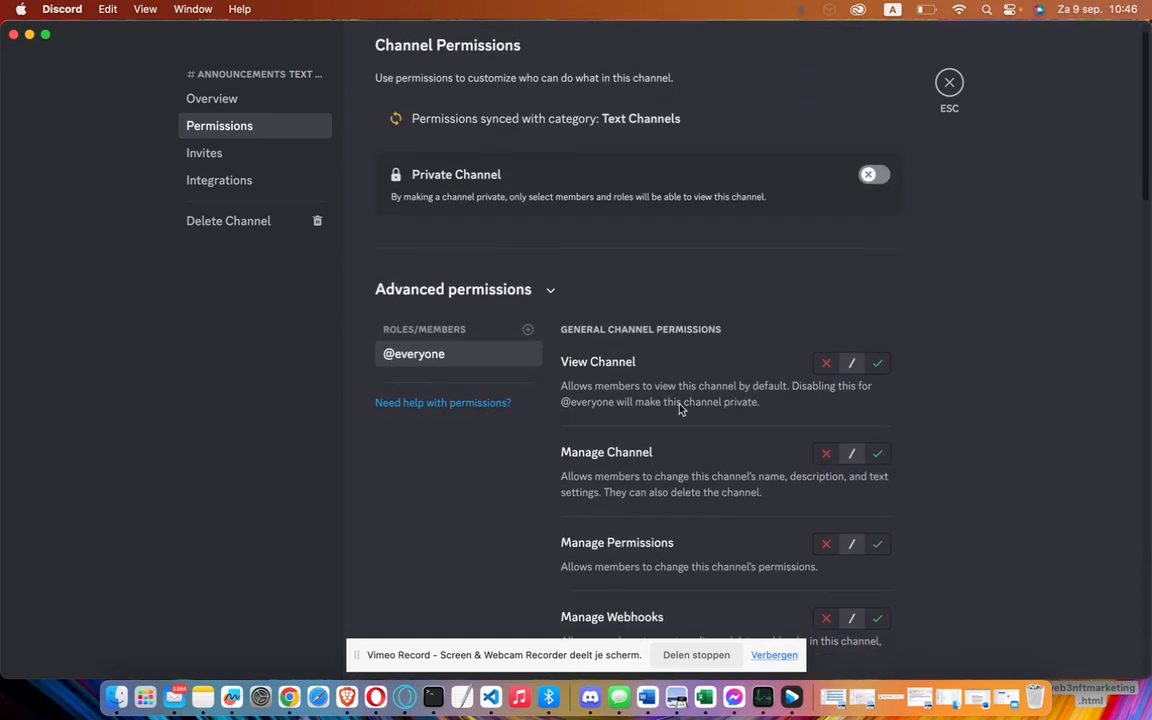
pyautogui.scroll(-3, 1052, 429)
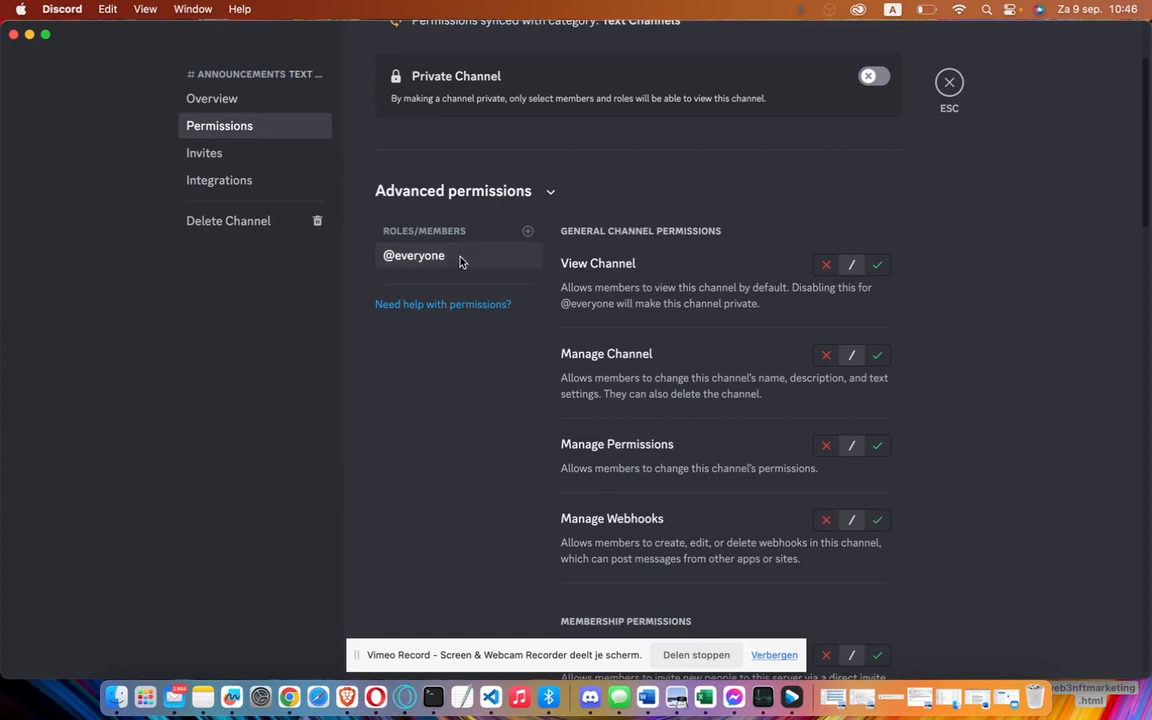
pyautogui.click(826, 264)
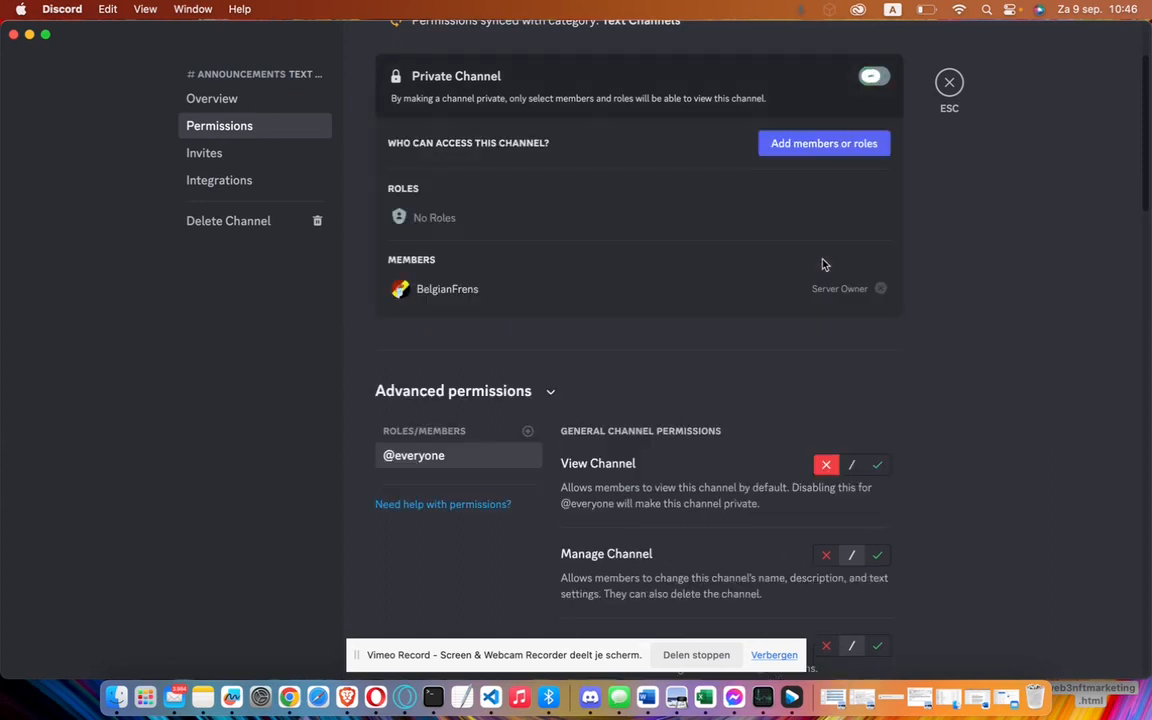
pyautogui.scroll(-2, 1072, 434)
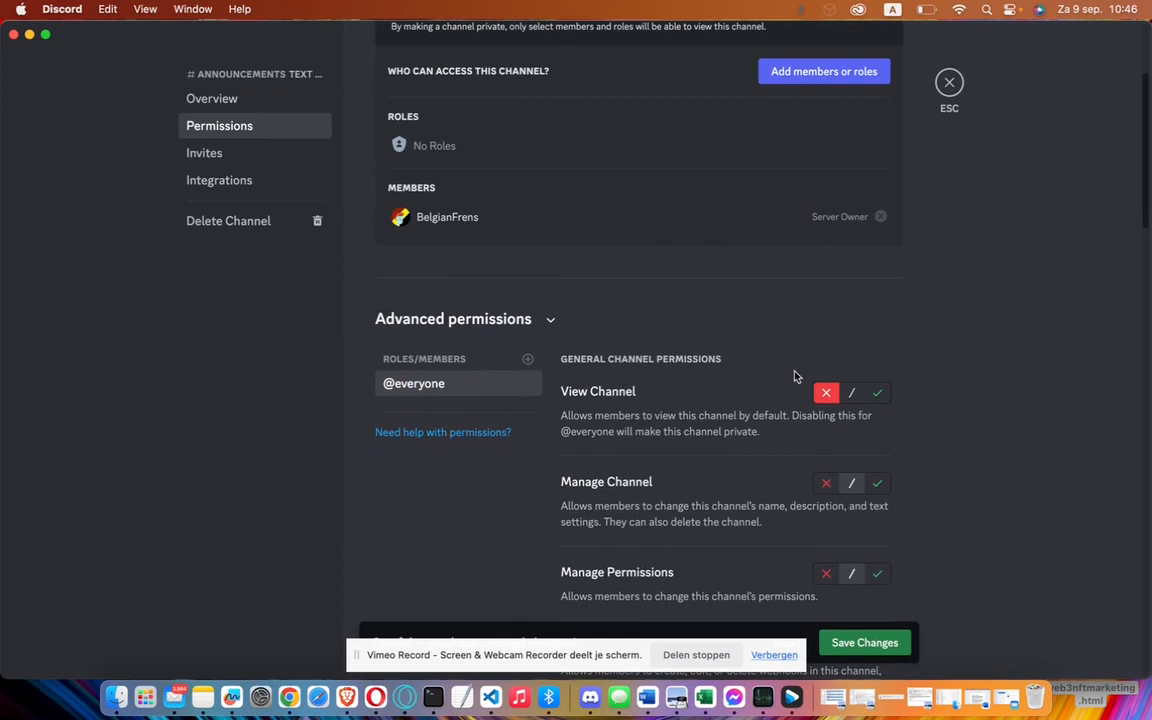
pyautogui.click(866, 643)
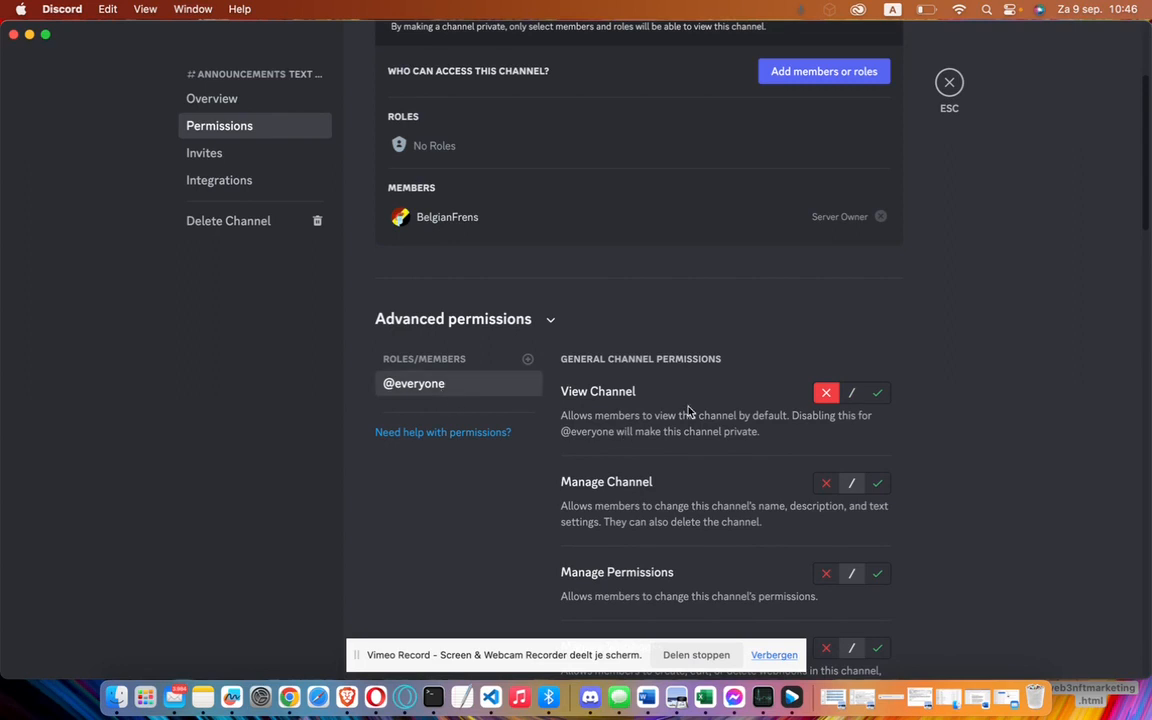
# Give the verified role access to the private announcements channel
pyautogui.scroll(5, 688, 410)
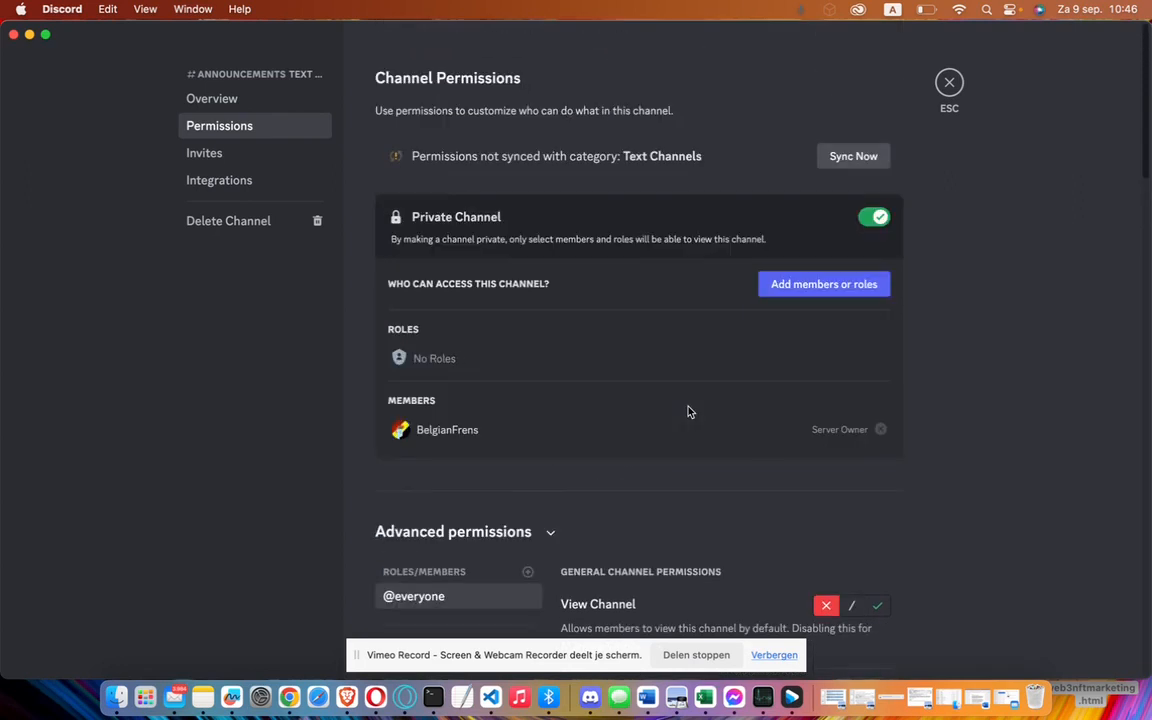
pyautogui.scroll(-7, 900, 404)
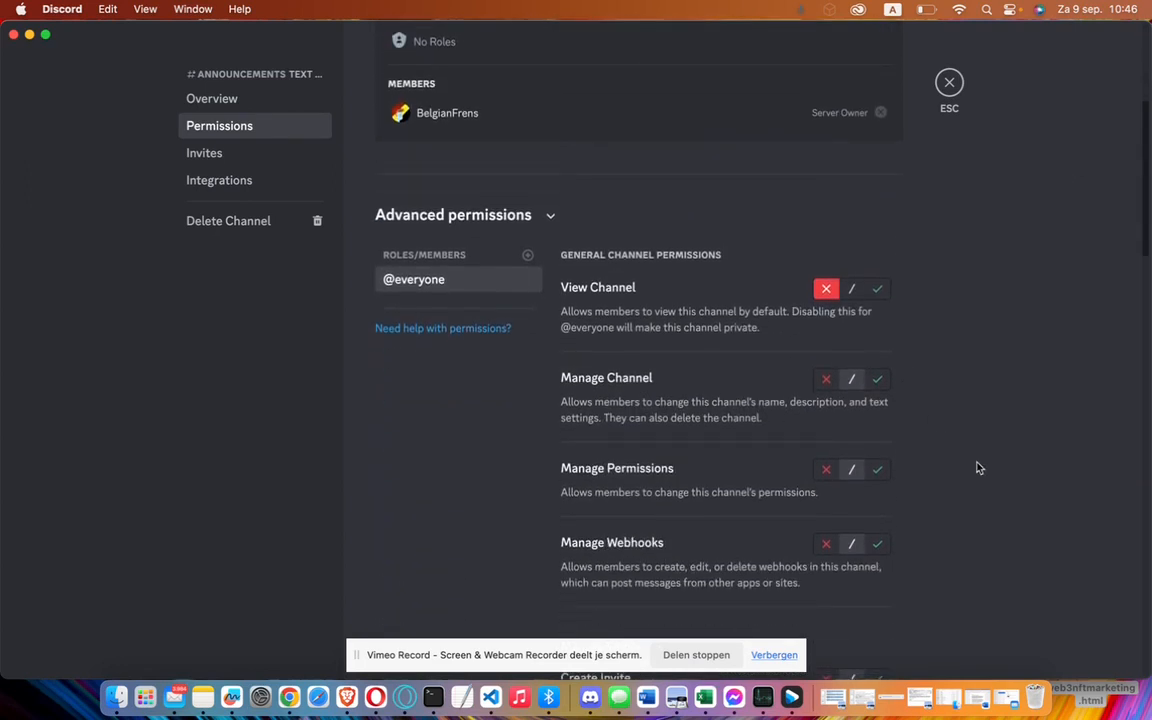
pyautogui.scroll(7, 978, 466)
pyautogui.scroll(-6, 977, 465)
pyautogui.scroll(5, 612, 419)
pyautogui.scroll(-5, 609, 417)
pyautogui.scroll(6, 600, 420)
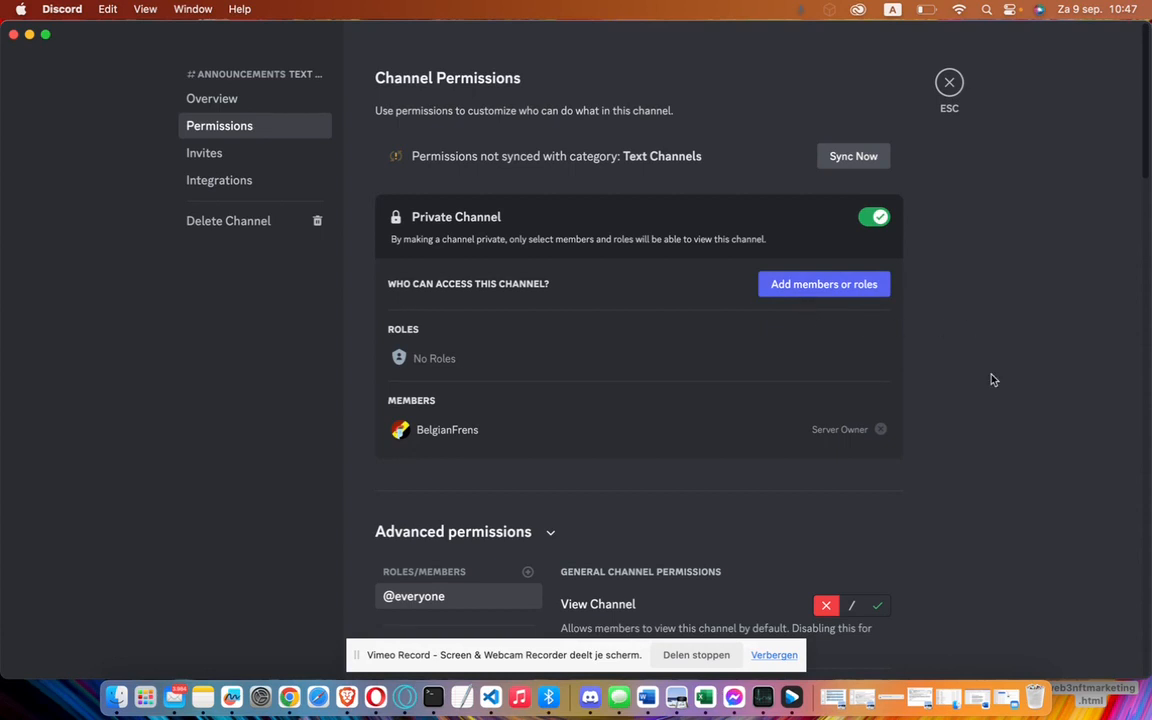
pyautogui.click(828, 289)
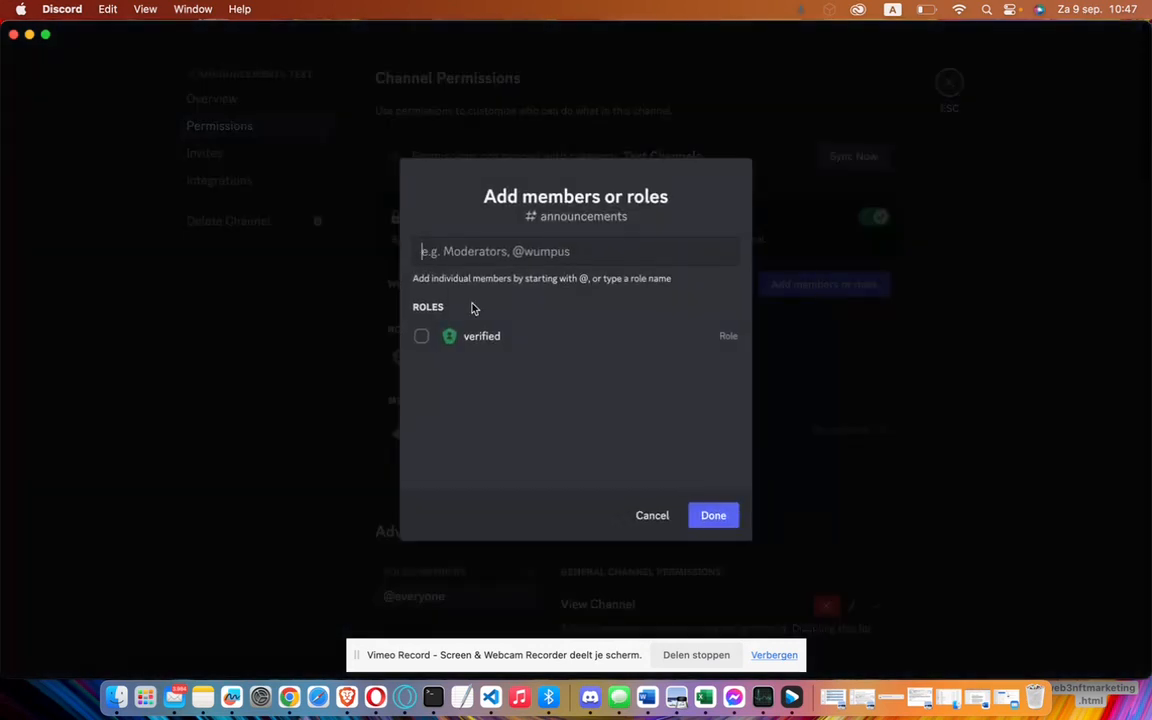
pyautogui.click(422, 337)
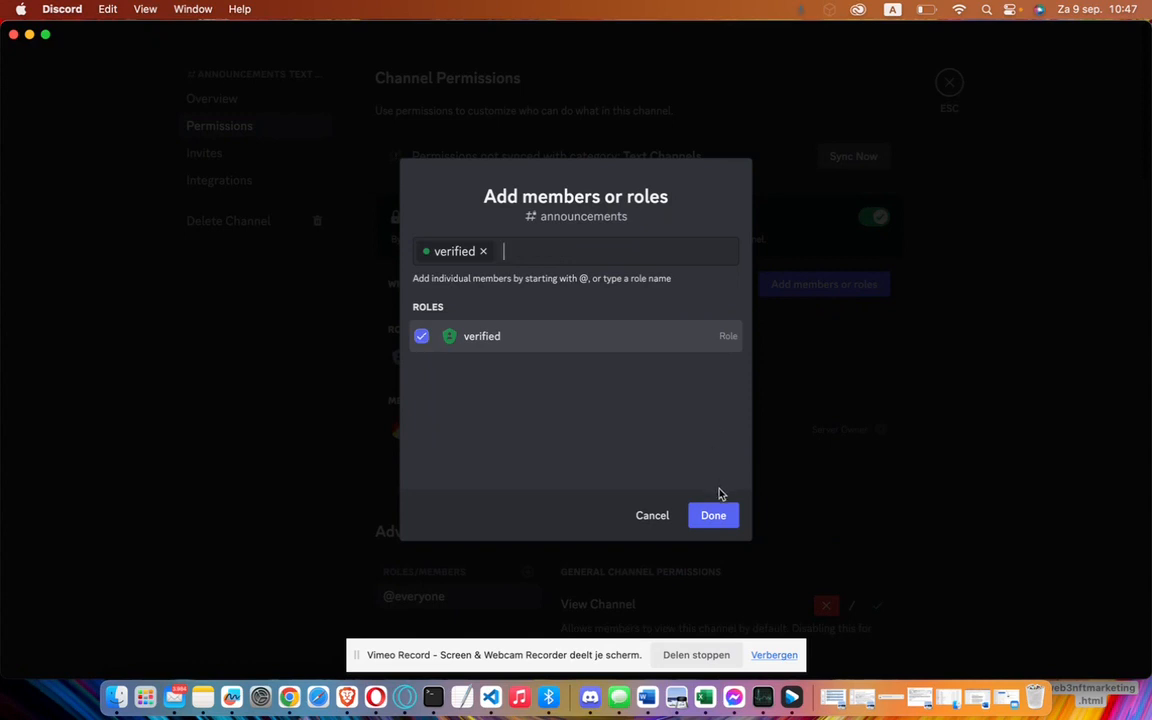
pyautogui.click(713, 516)
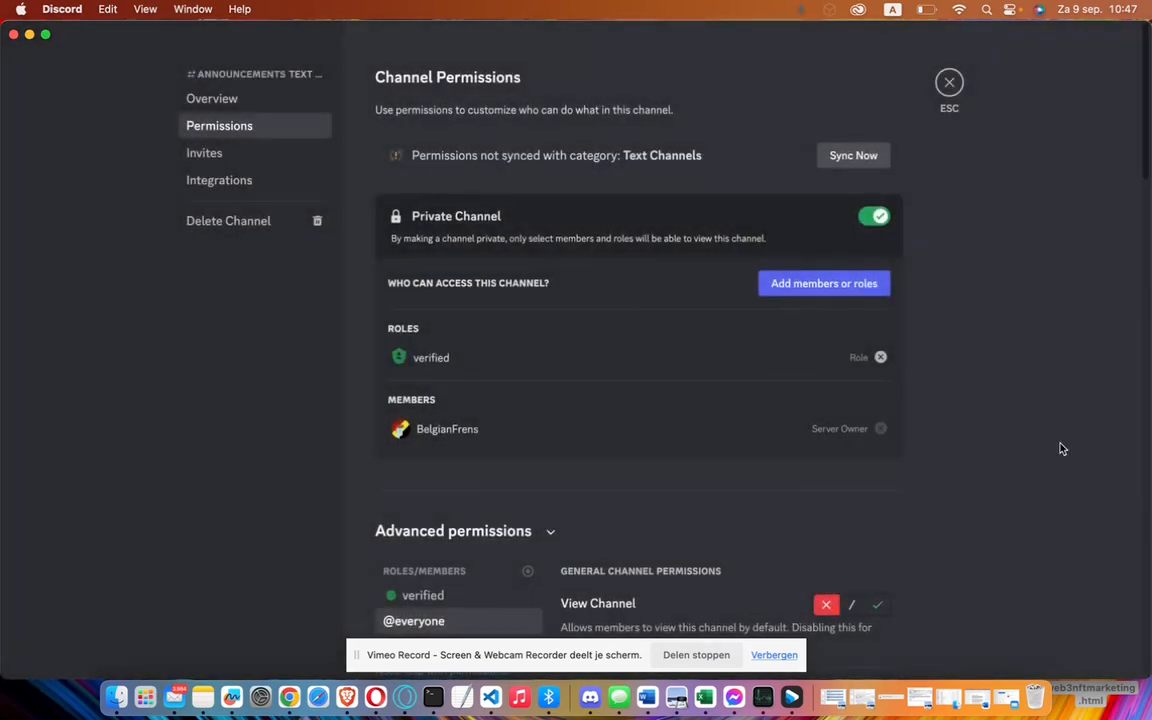
# Examine the verified role's advanced permissions in the announcements channel, including its text channel permissions
pyautogui.scroll(-5, 1059, 447)
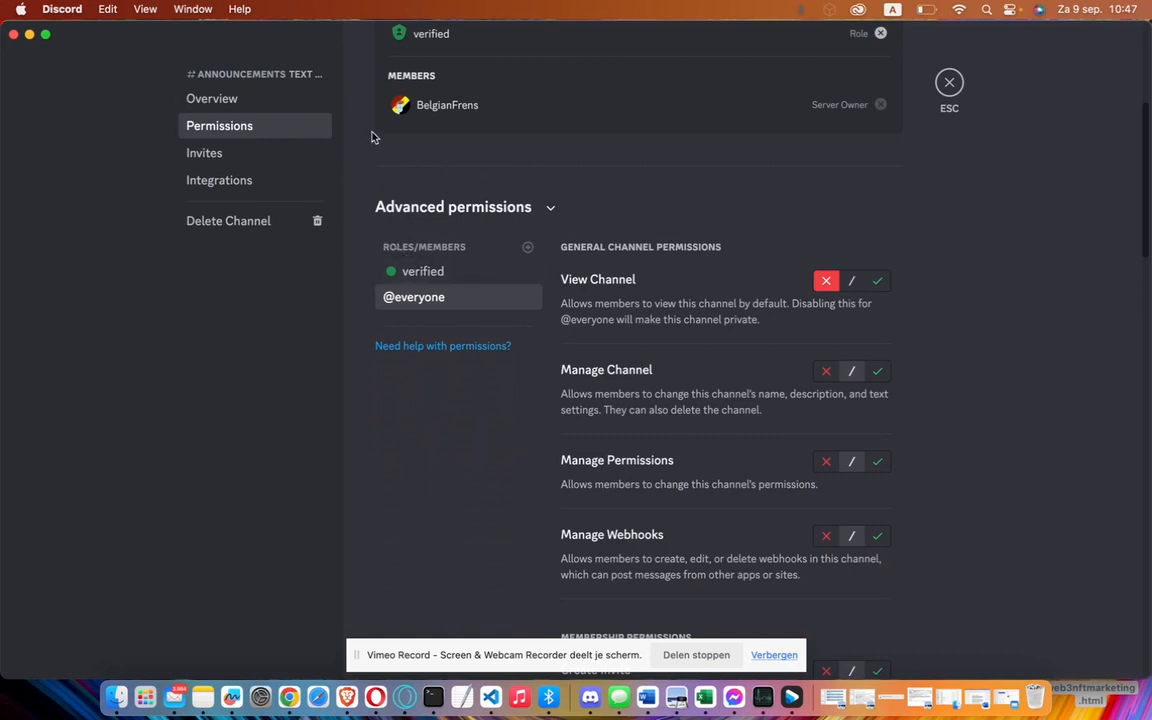
pyautogui.click(421, 273)
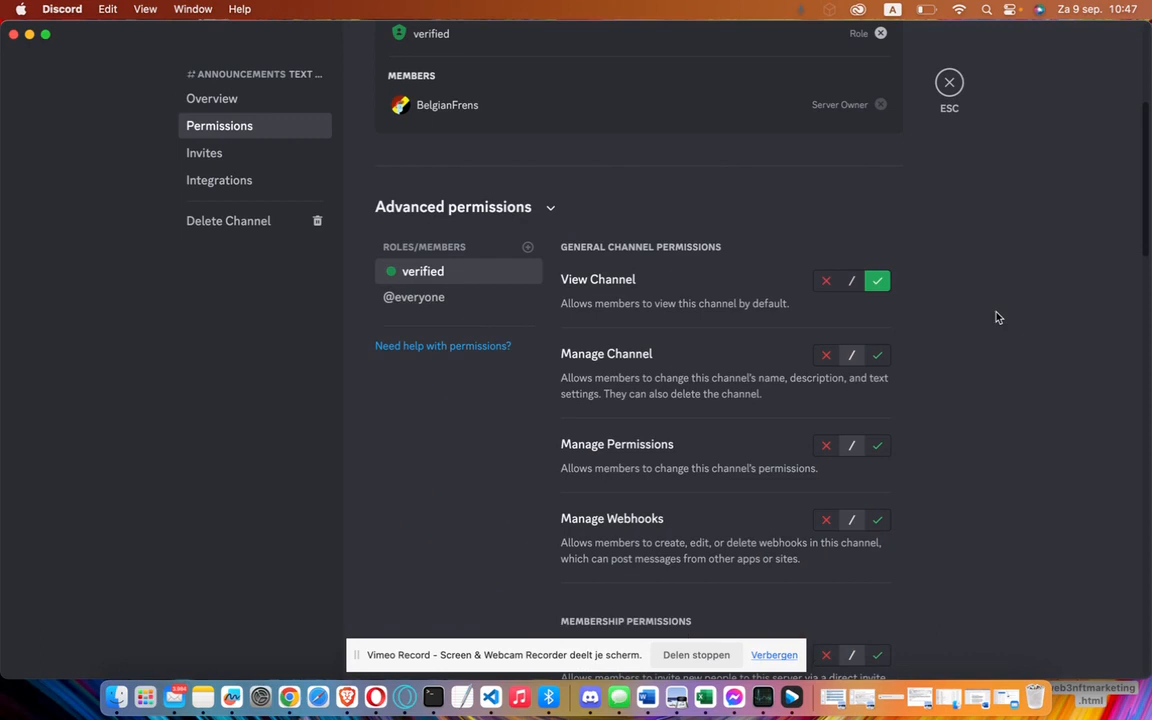
pyautogui.scroll(-2, 996, 317)
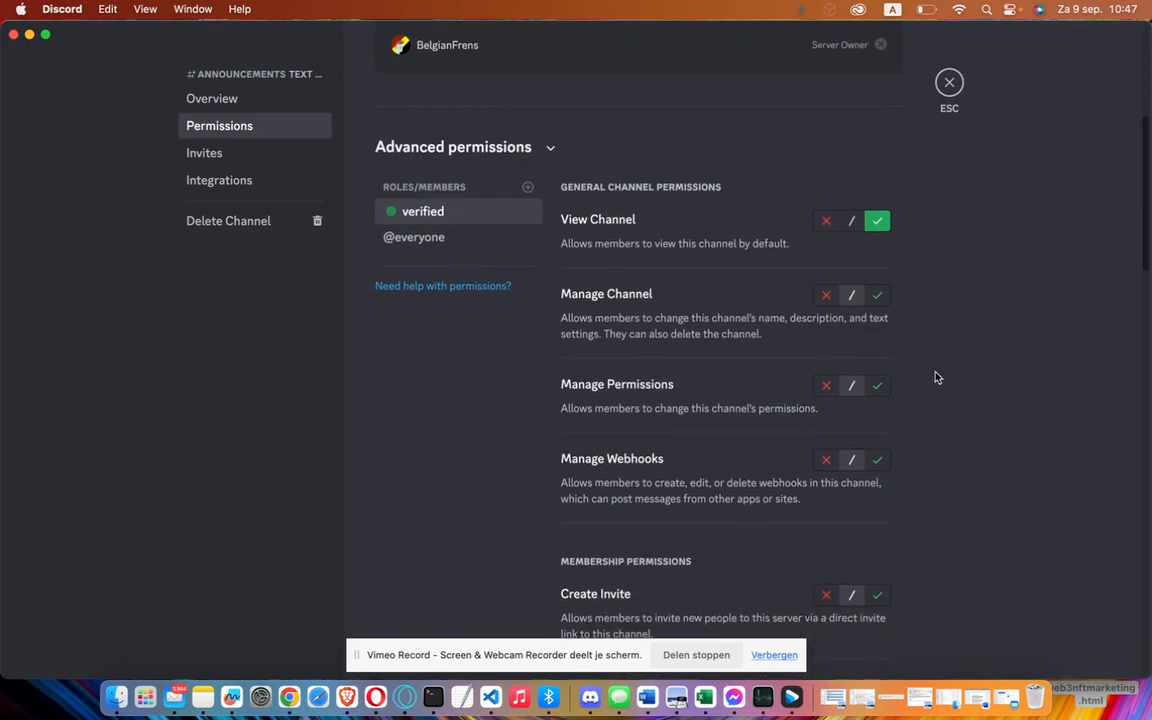
pyautogui.scroll(-10, 937, 378)
pyautogui.scroll(-2, 937, 378)
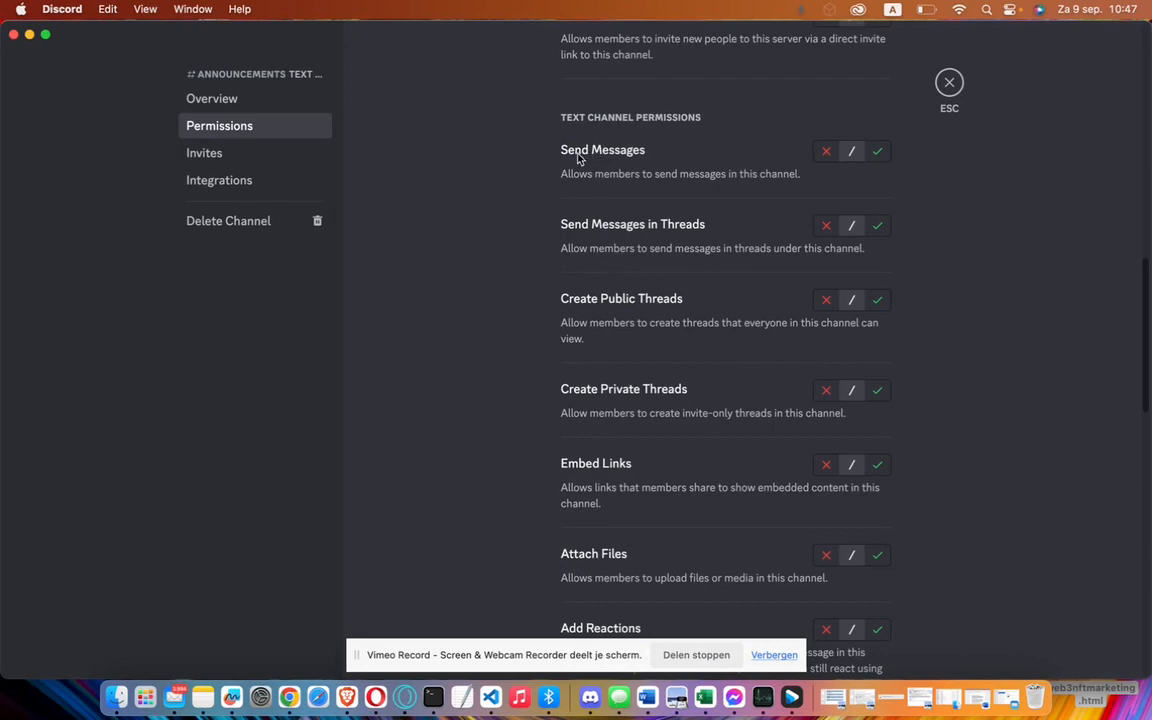
pyautogui.scroll(-3, 645, 278)
pyautogui.scroll(-4, 648, 278)
pyautogui.scroll(12, 787, 226)
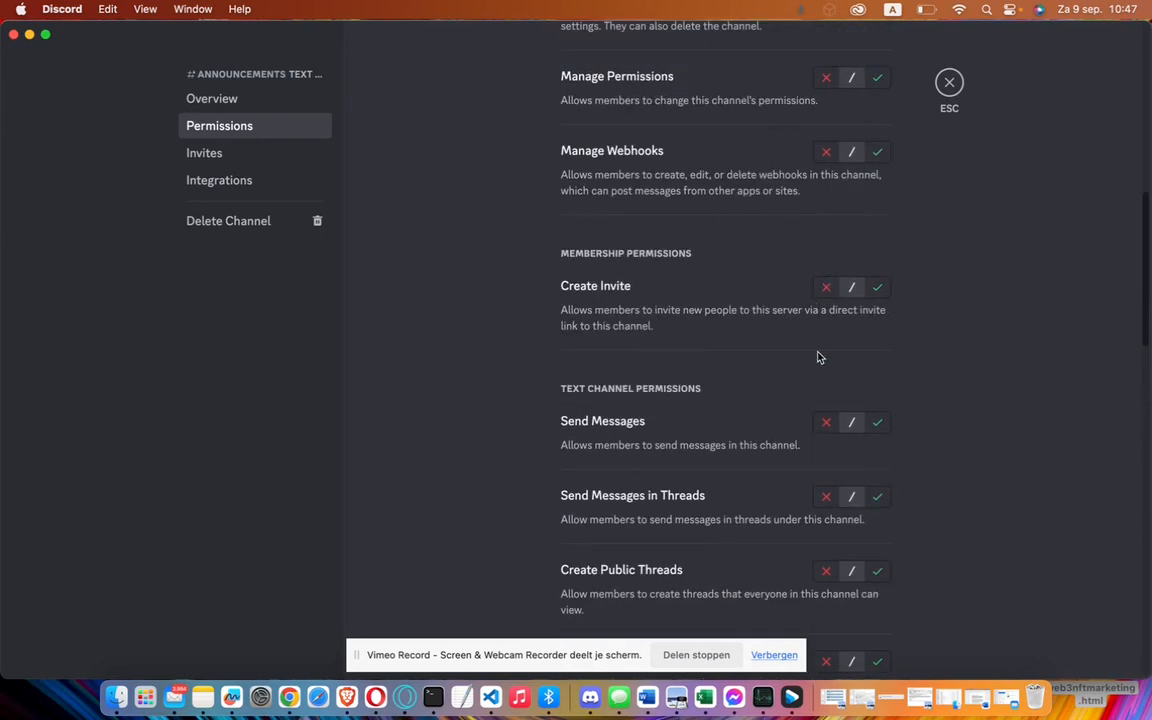
pyautogui.scroll(-2, 960, 455)
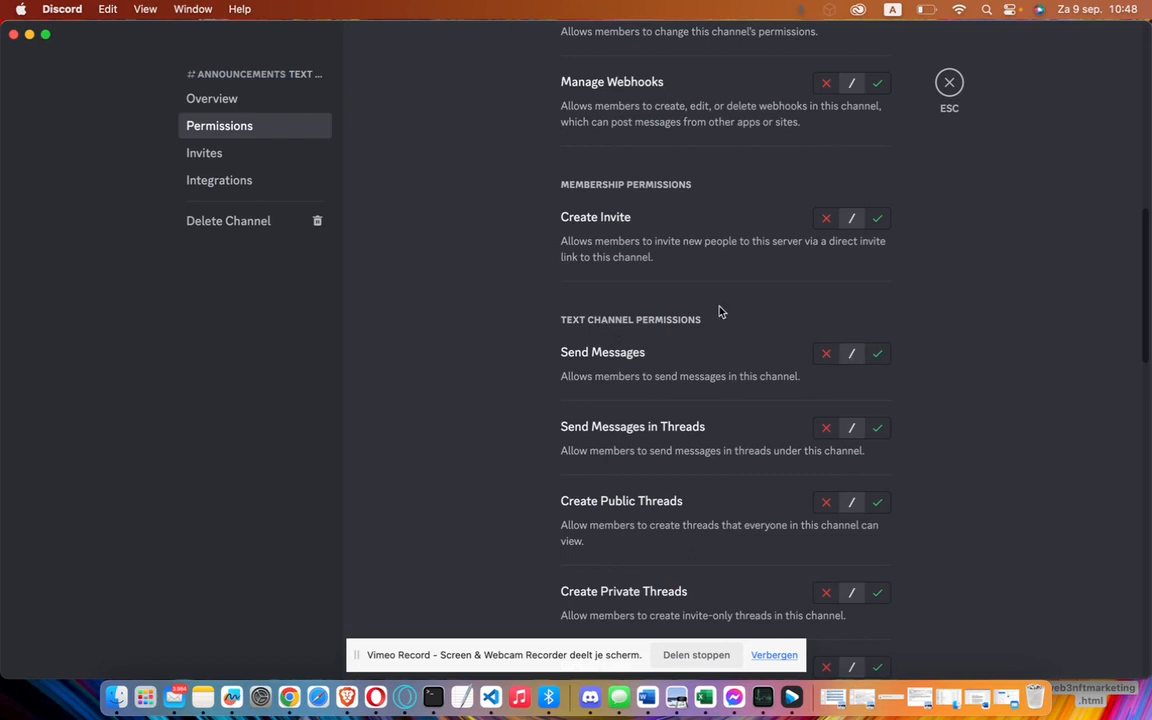
pyautogui.scroll(-1, 719, 311)
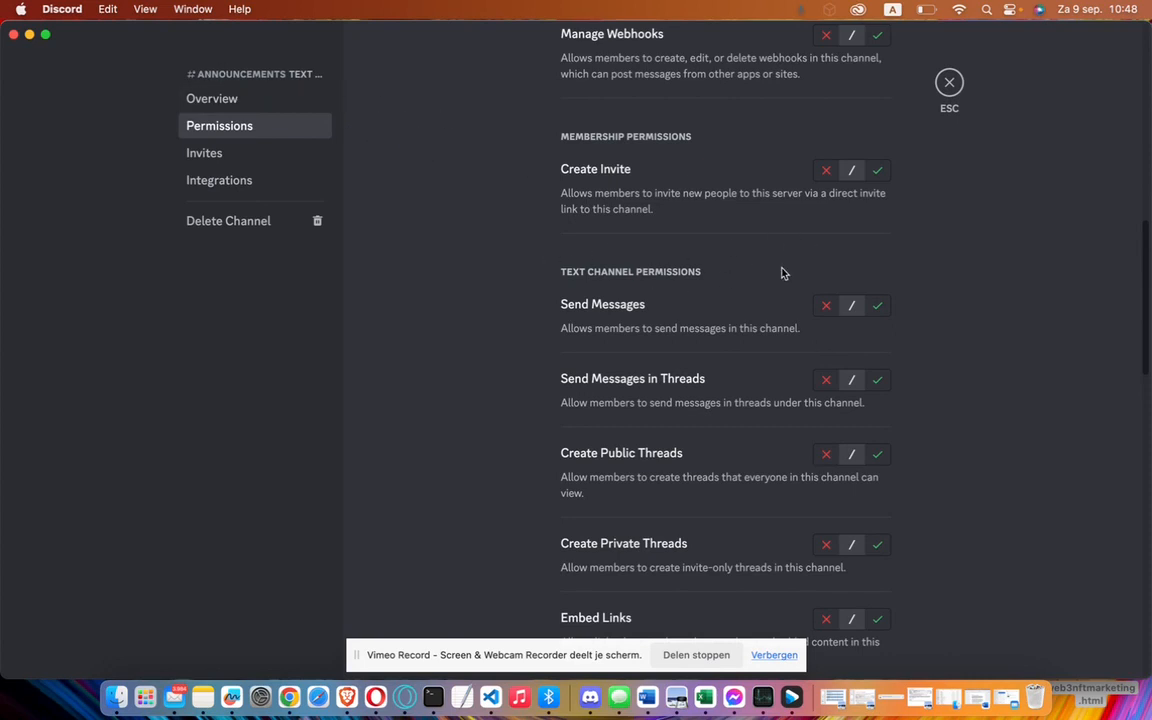
# Try denying the verified role the Send Messages permission in the announcements channel, and return it to neutral
pyautogui.click(826, 306)
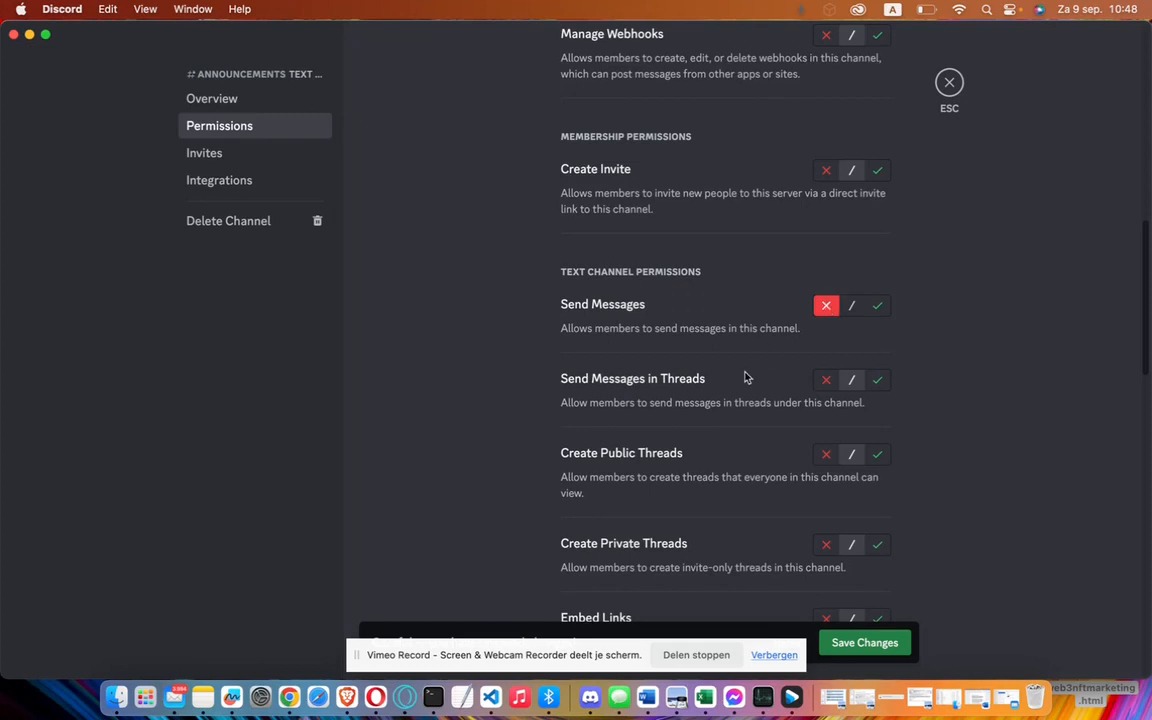
pyautogui.click(851, 310)
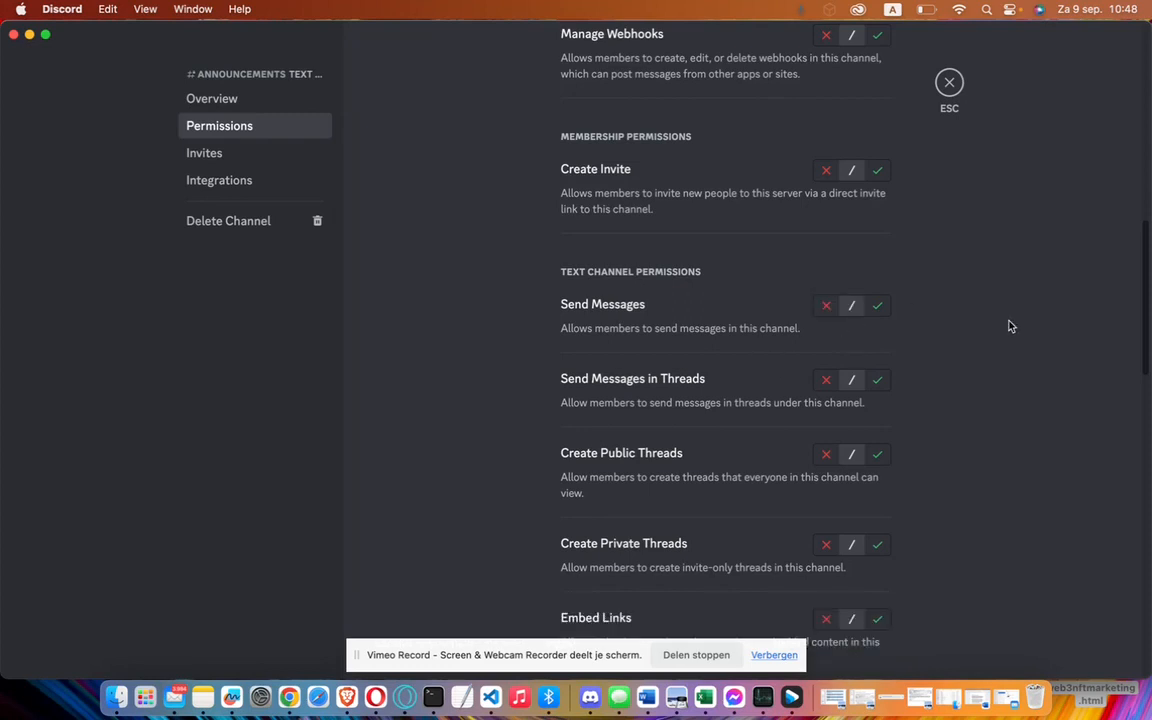
# Allow the verified role the Read Message History permission in the announcements channel
pyautogui.scroll(-3, 772, 443)
pyautogui.scroll(10, 772, 443)
pyautogui.scroll(-4, 772, 443)
pyautogui.scroll(-10, 772, 443)
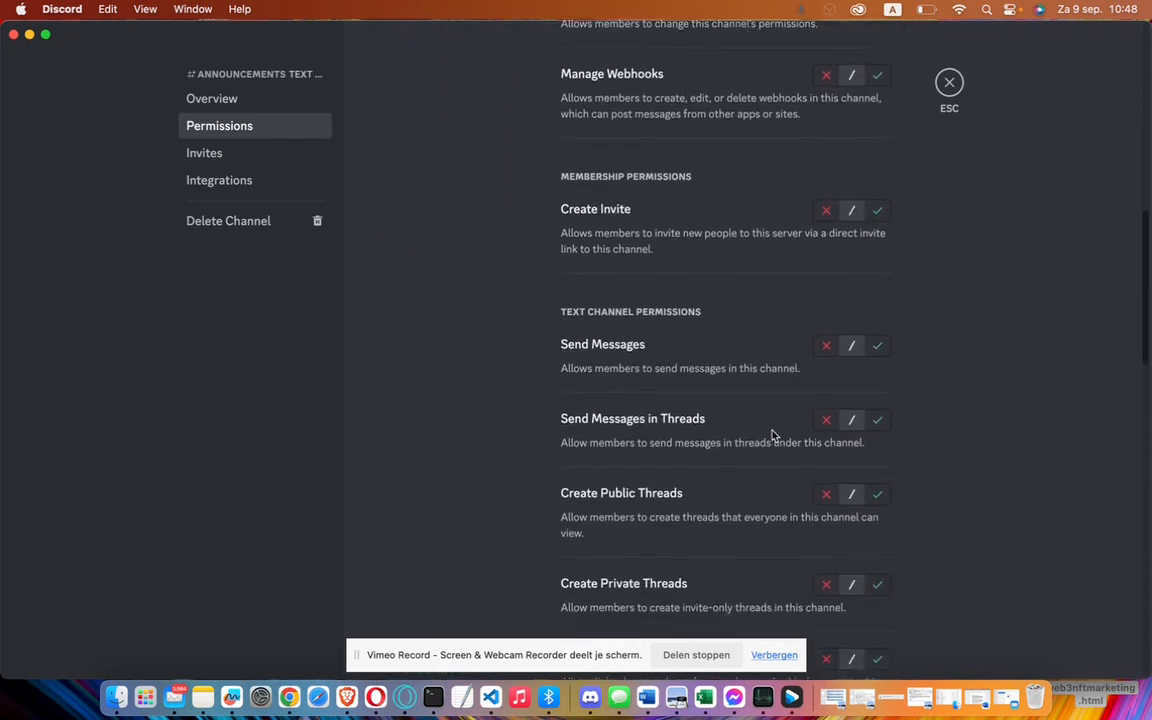
pyautogui.scroll(-6, 772, 436)
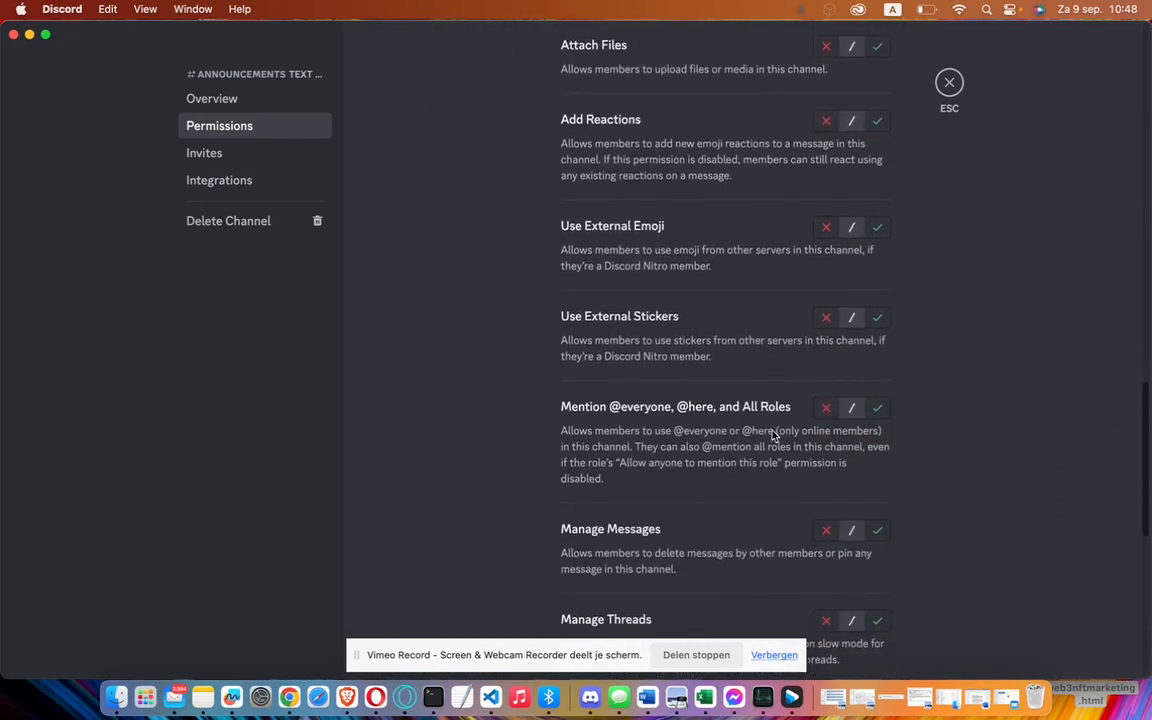
pyautogui.scroll(-8, 772, 436)
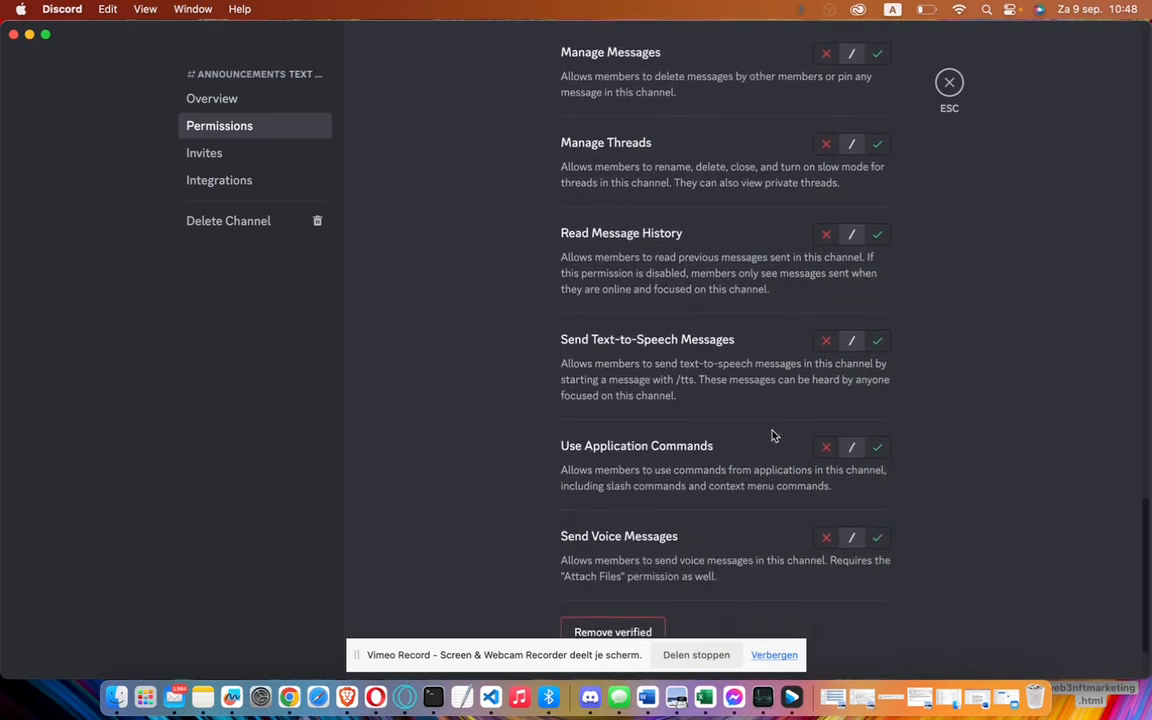
pyautogui.scroll(4, 772, 436)
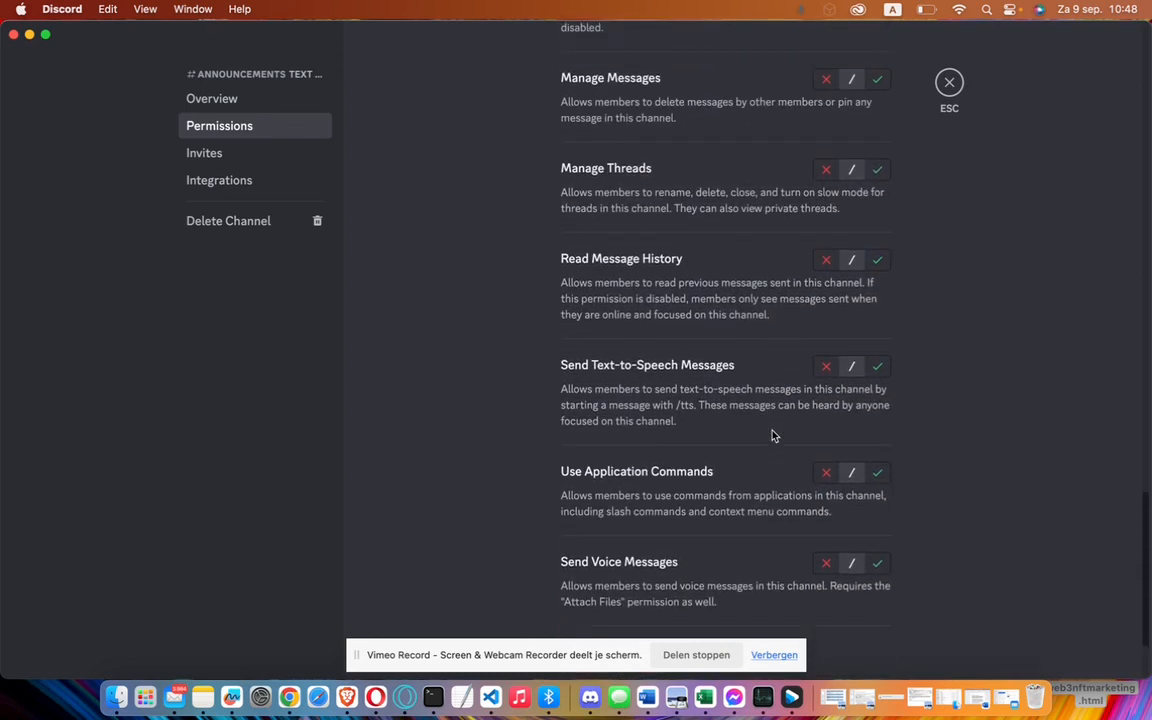
pyautogui.click(877, 339)
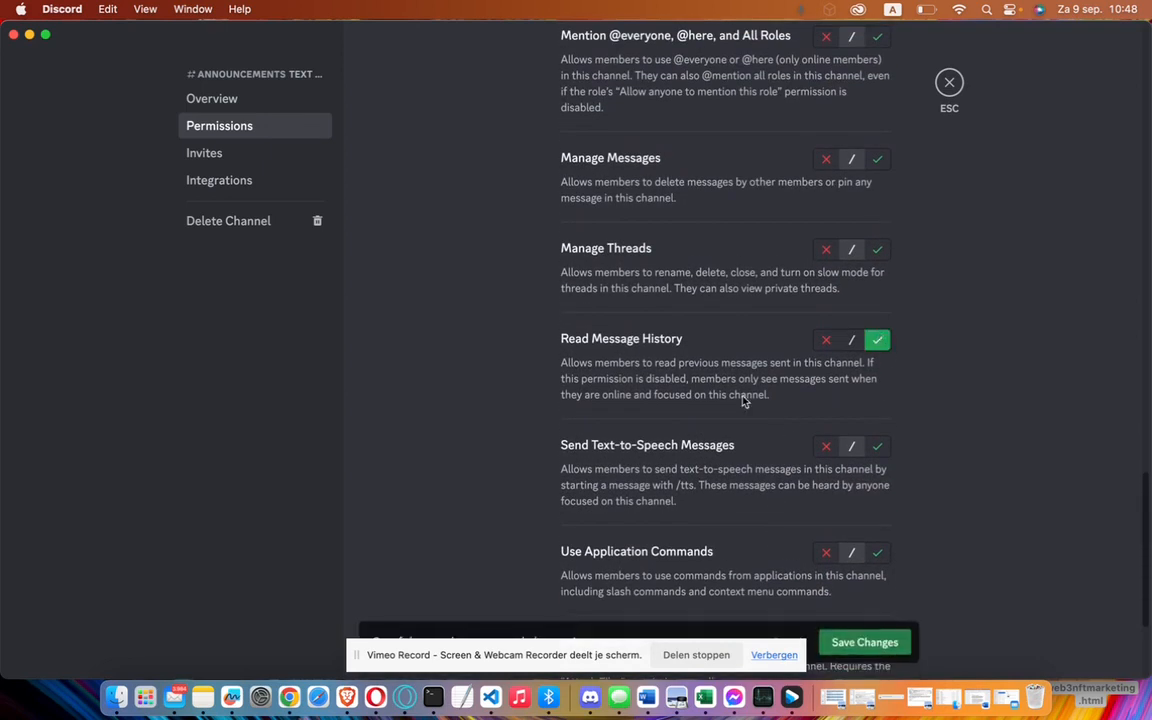
# Allow the verified role to Add Reactions in the announcements channel, save the permission changes, and leave the channel settings
pyautogui.scroll(15, 745, 400)
pyautogui.scroll(-12, 743, 401)
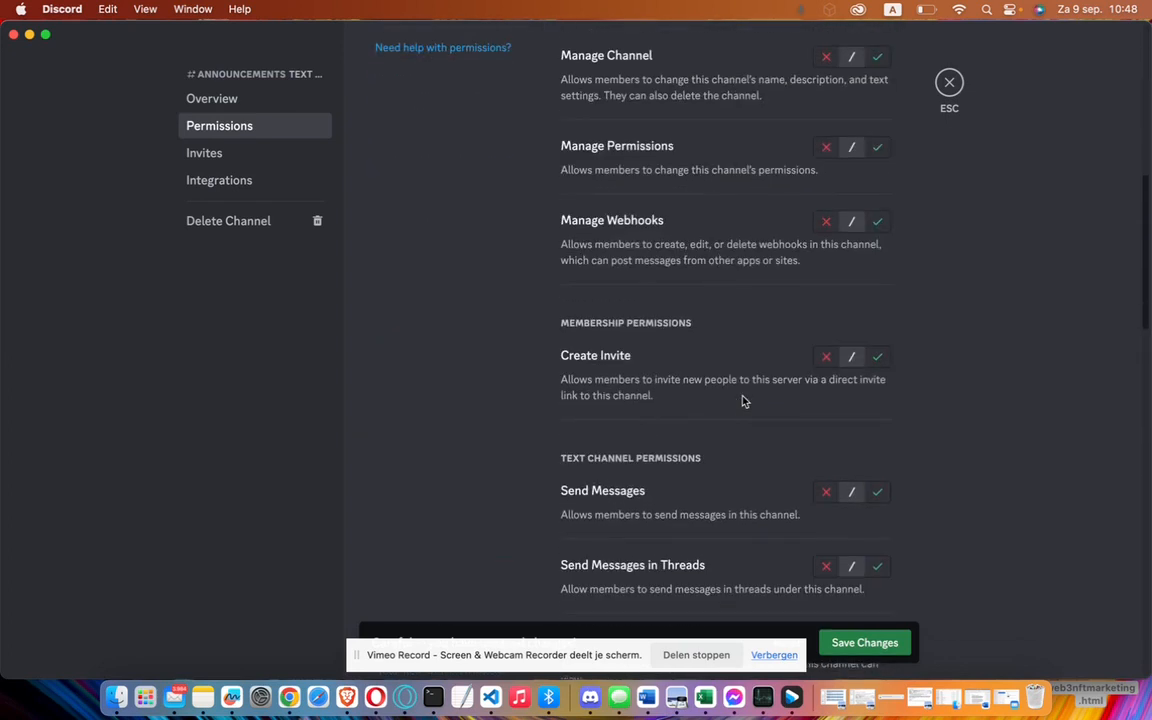
pyautogui.scroll(-6, 743, 401)
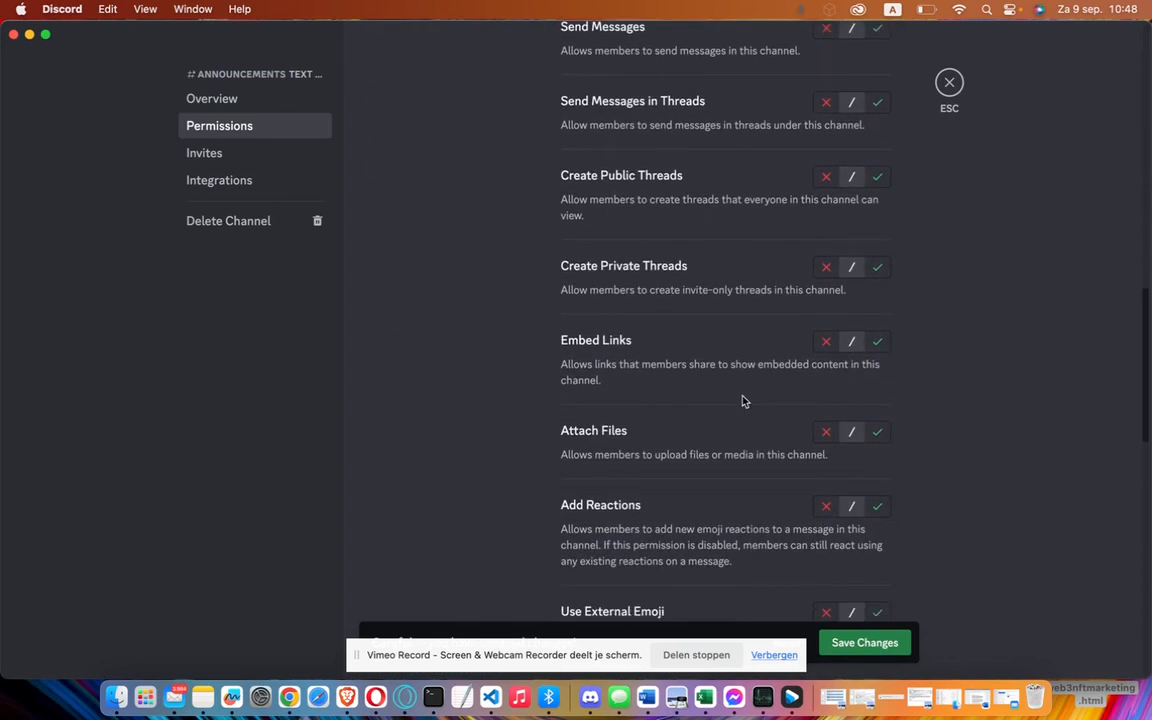
pyautogui.scroll(-3, 743, 400)
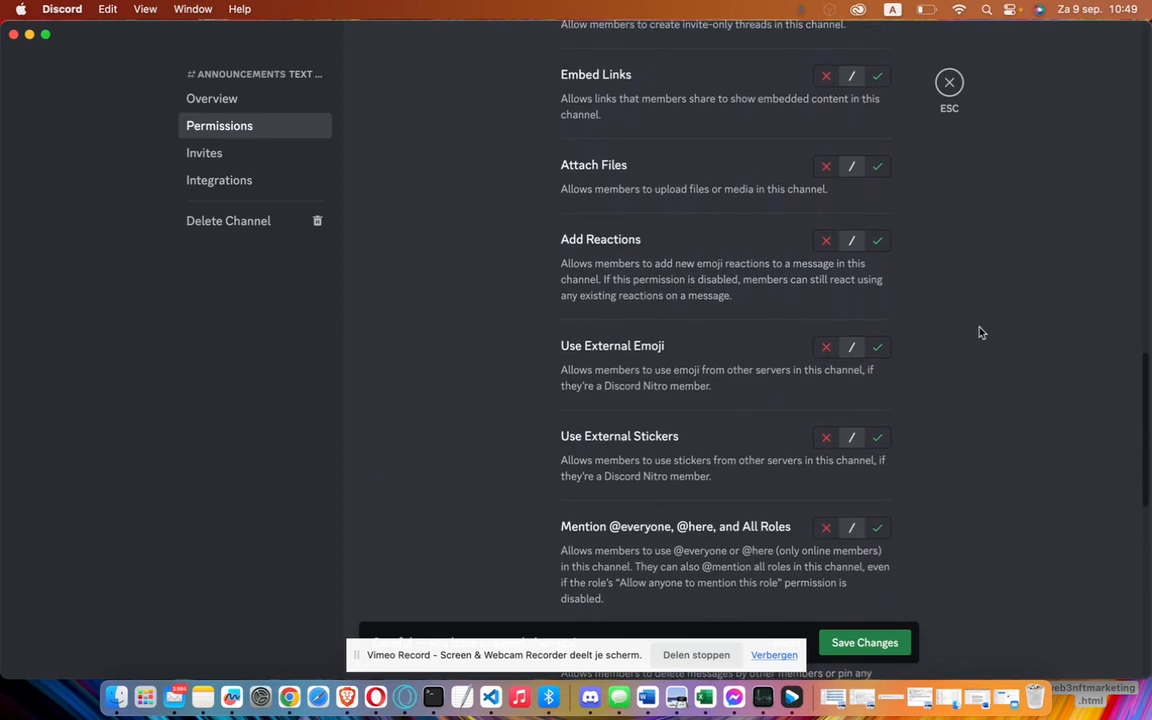
pyautogui.click(878, 241)
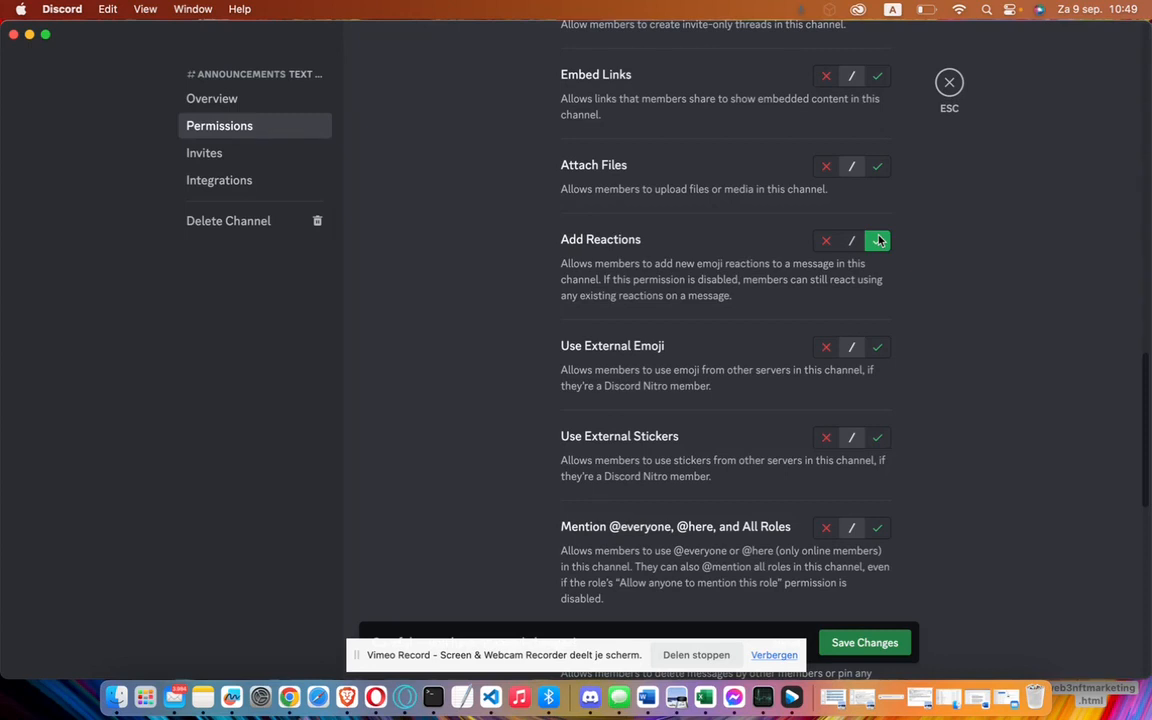
pyautogui.click(865, 645)
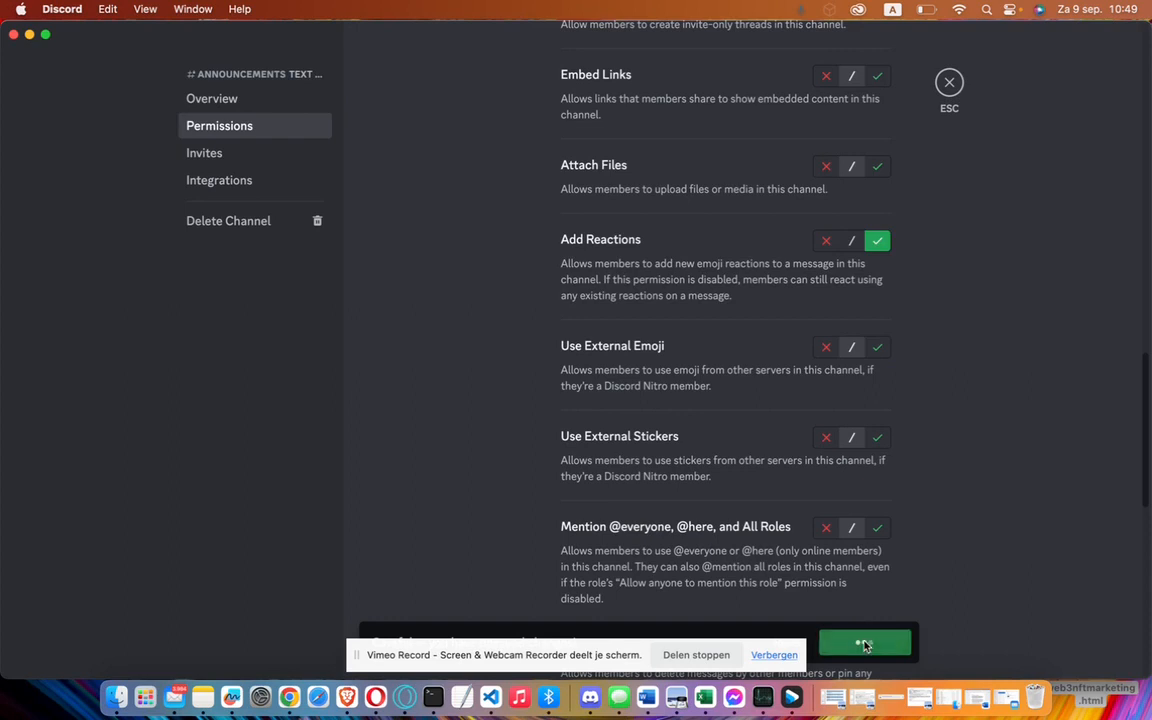
pyautogui.scroll(3, 670, 198)
pyautogui.scroll(5, 670, 198)
pyautogui.click(949, 84)
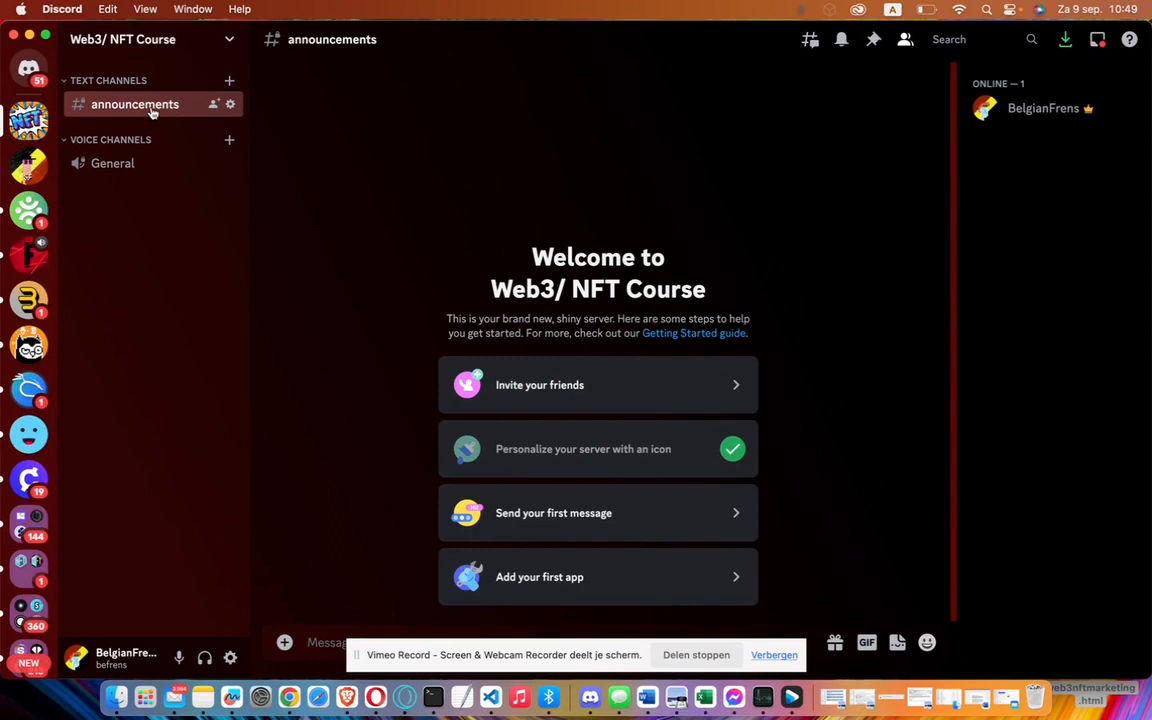
# Switch to Google Chrome
pyautogui.click(289, 697)
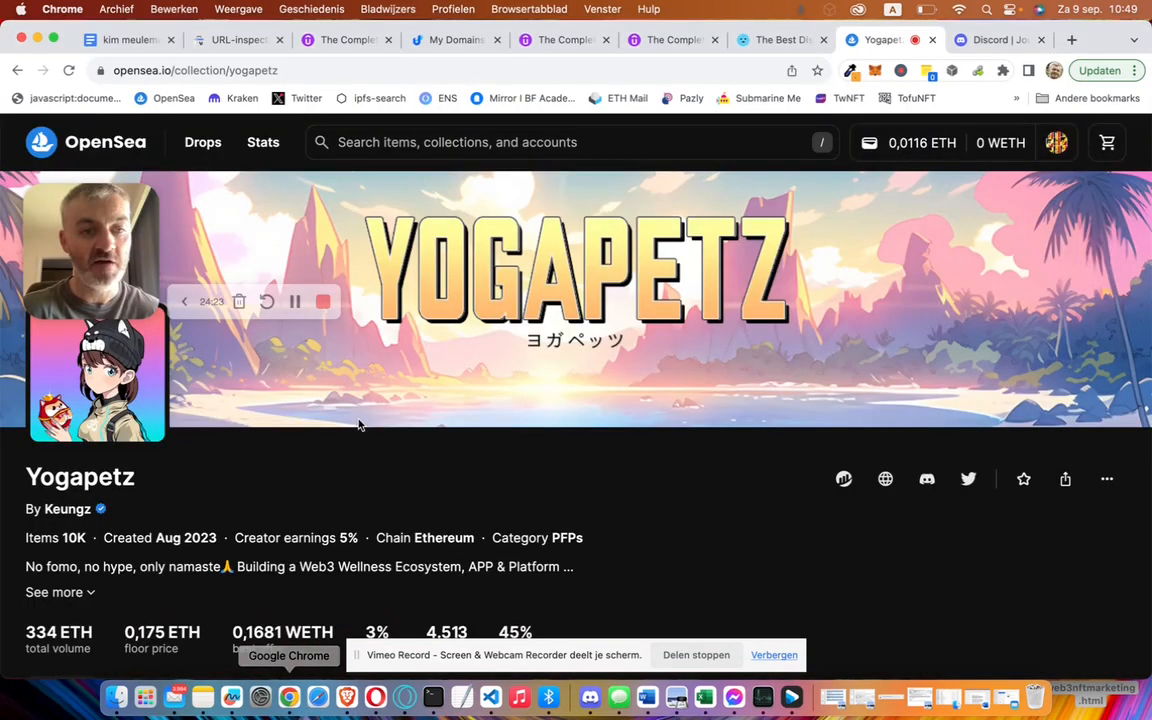